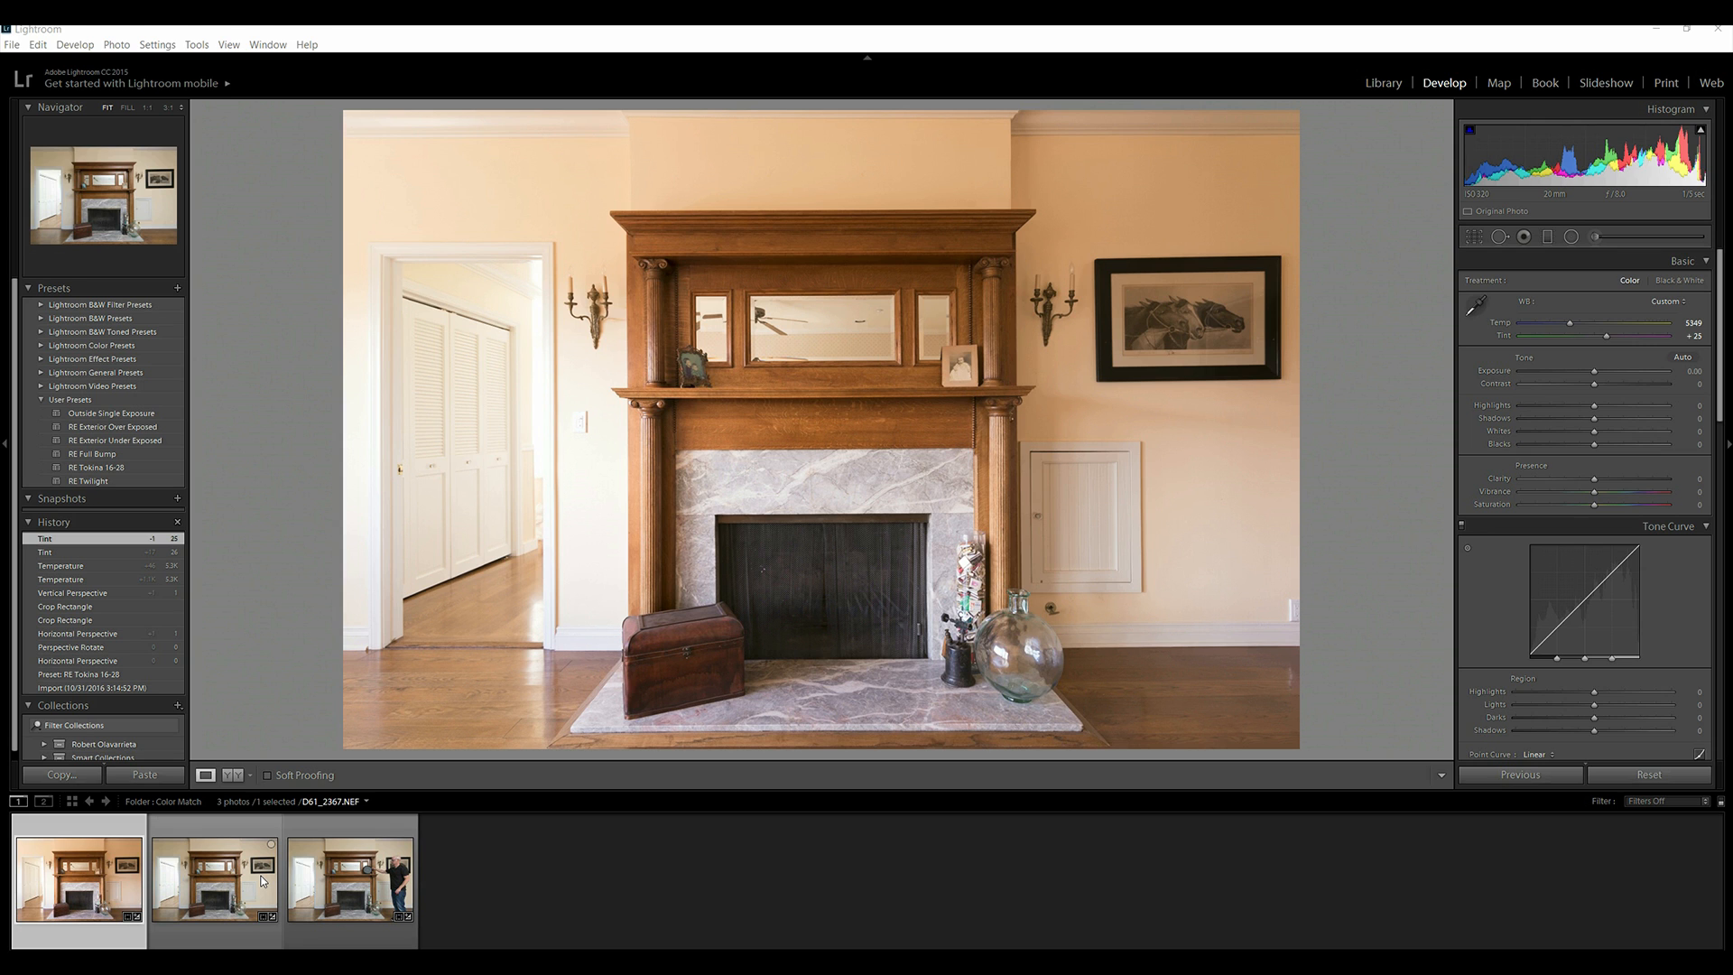
- Compare the colour and lighting of the warm ambient fireplace photo D61_2364.NEF with the cooler photo D61_2367.NEF
left_click(262, 882)
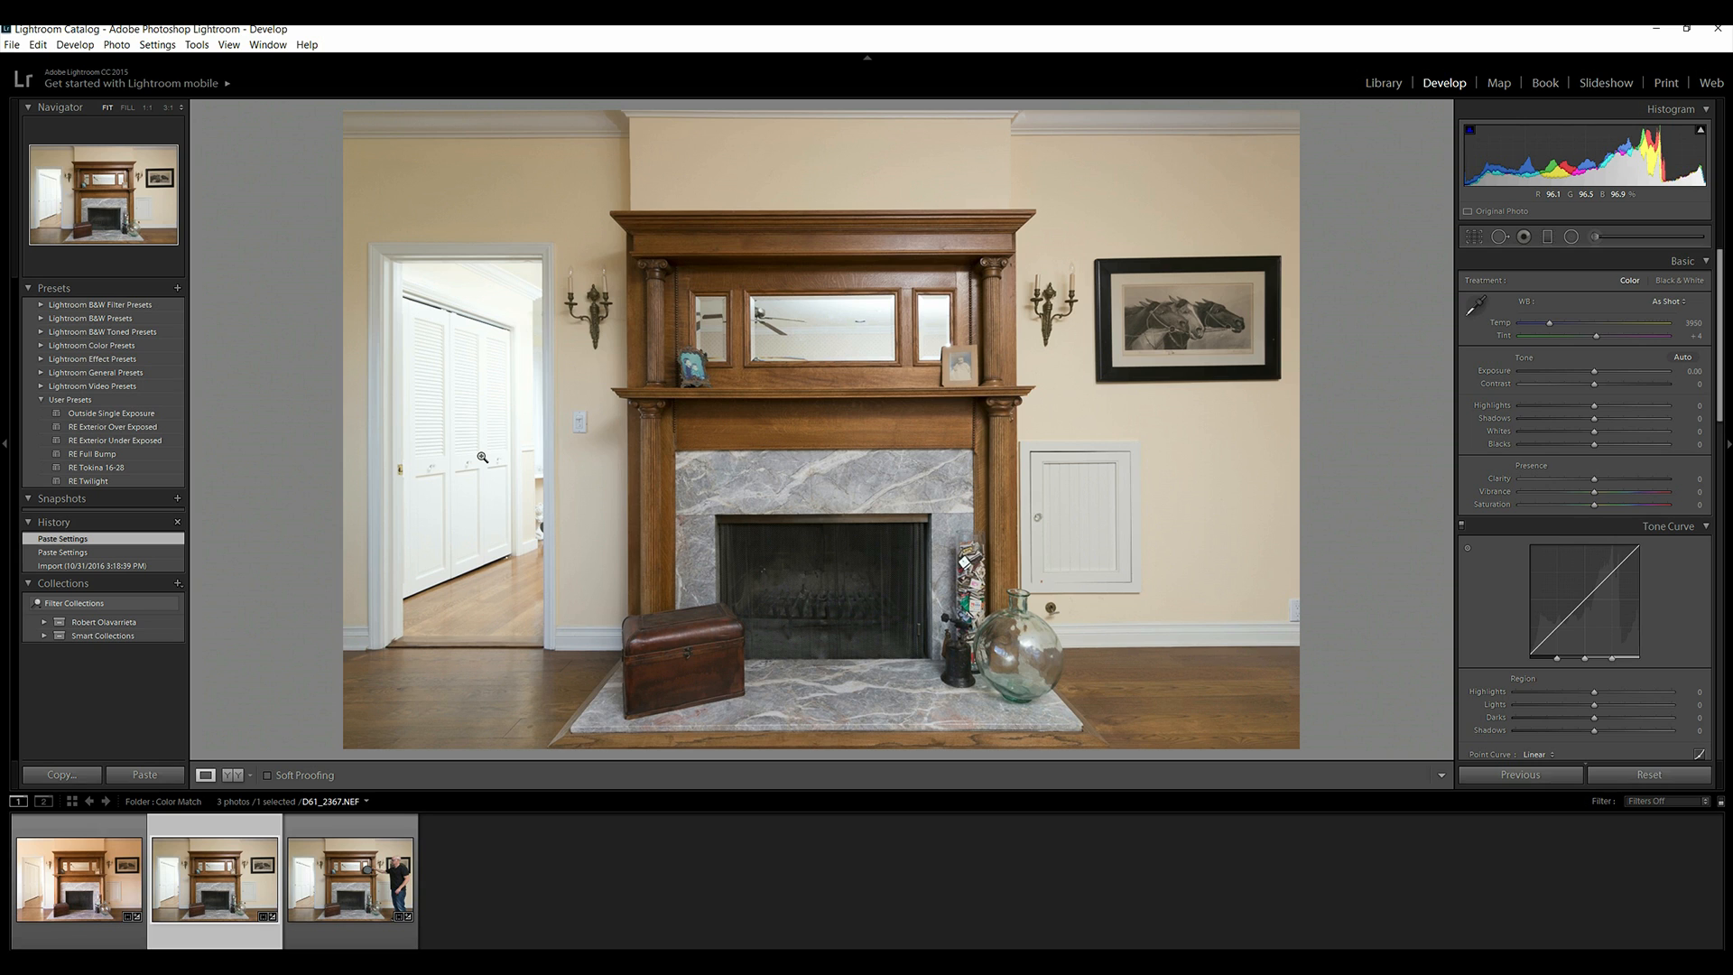
left_click(114, 870)
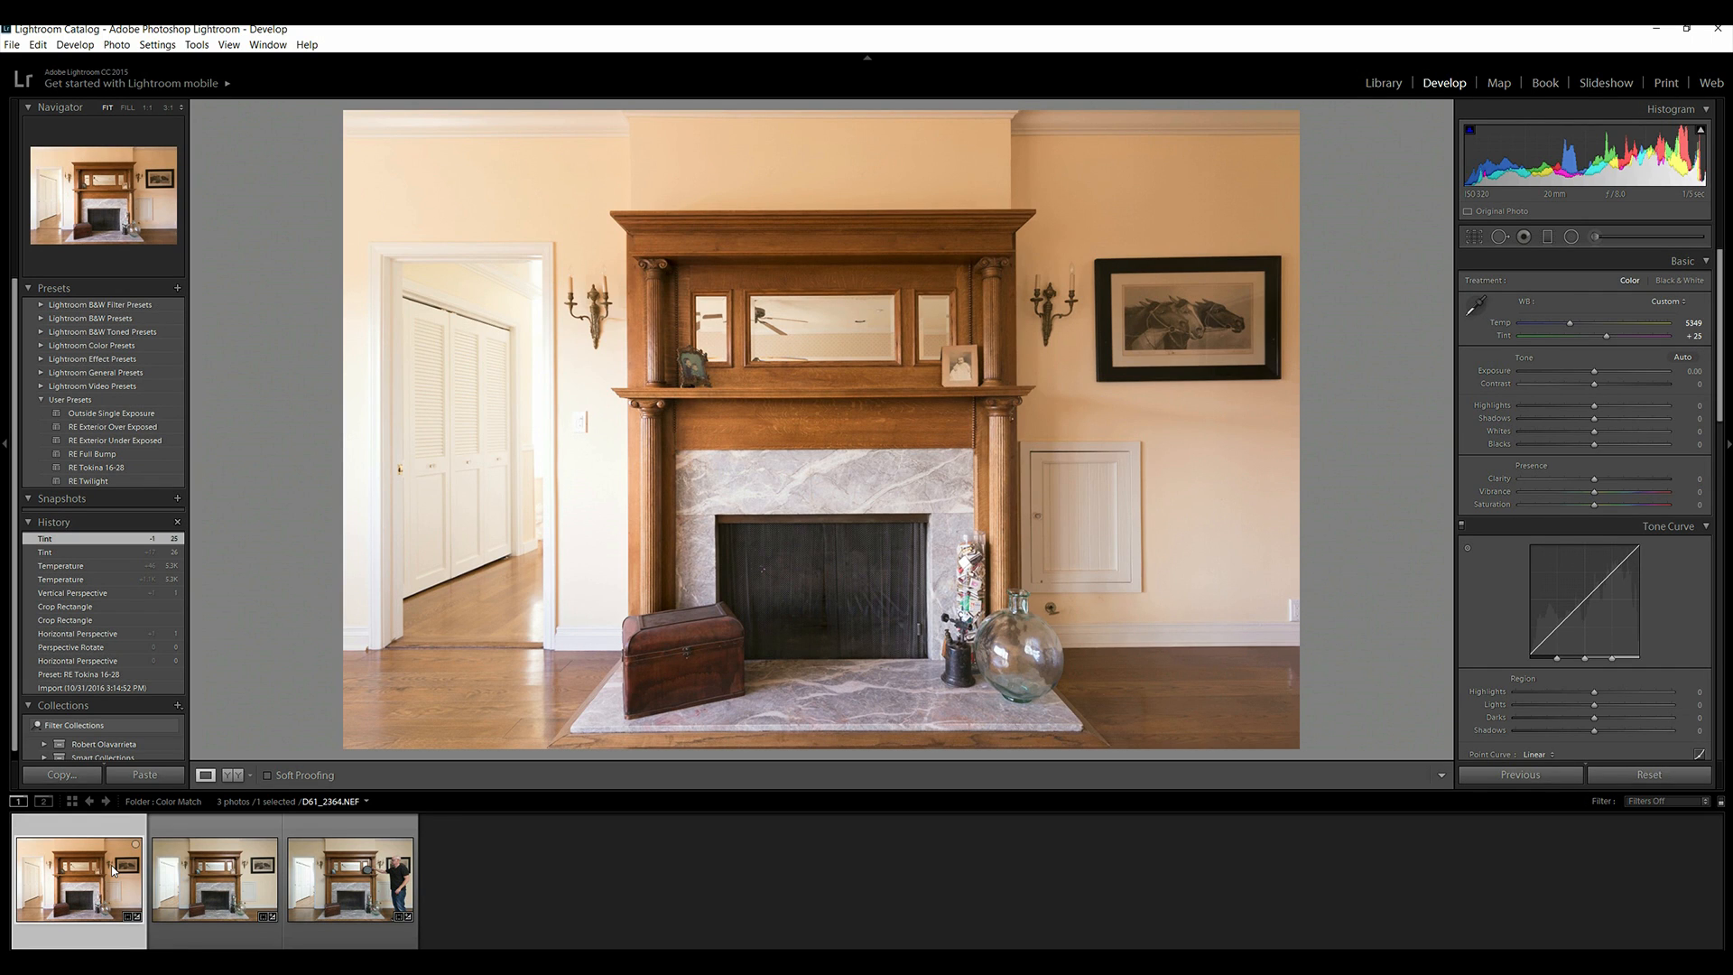
left_click(204, 878)
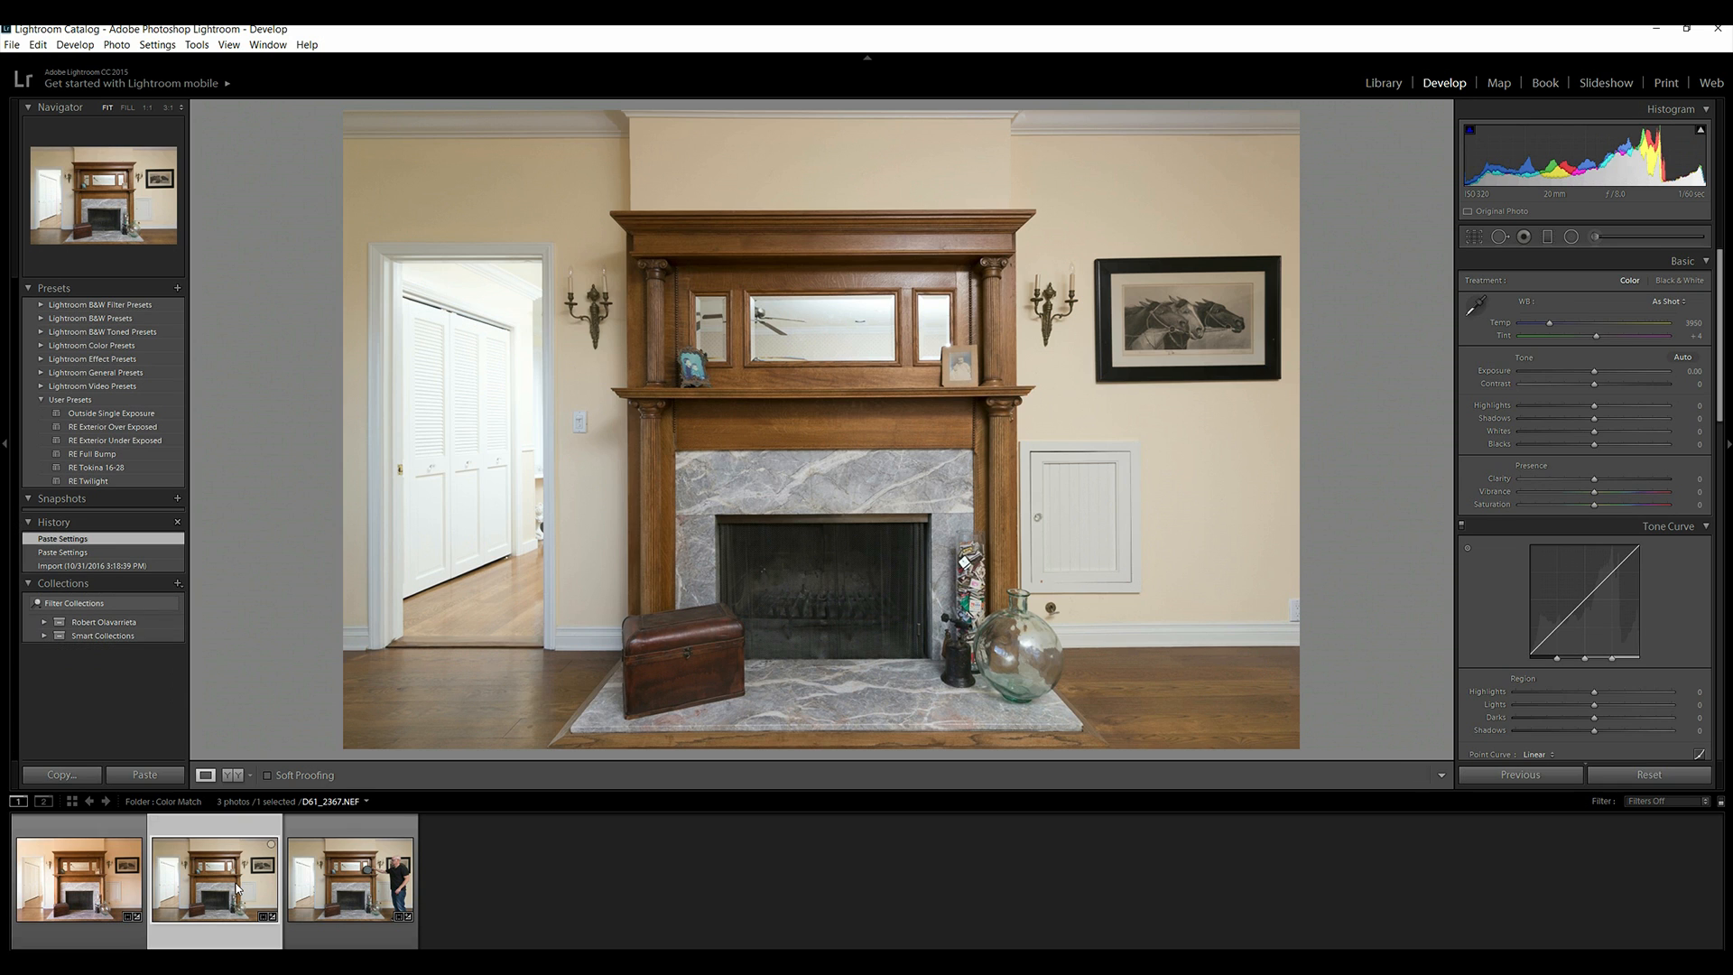
left_click(99, 880)
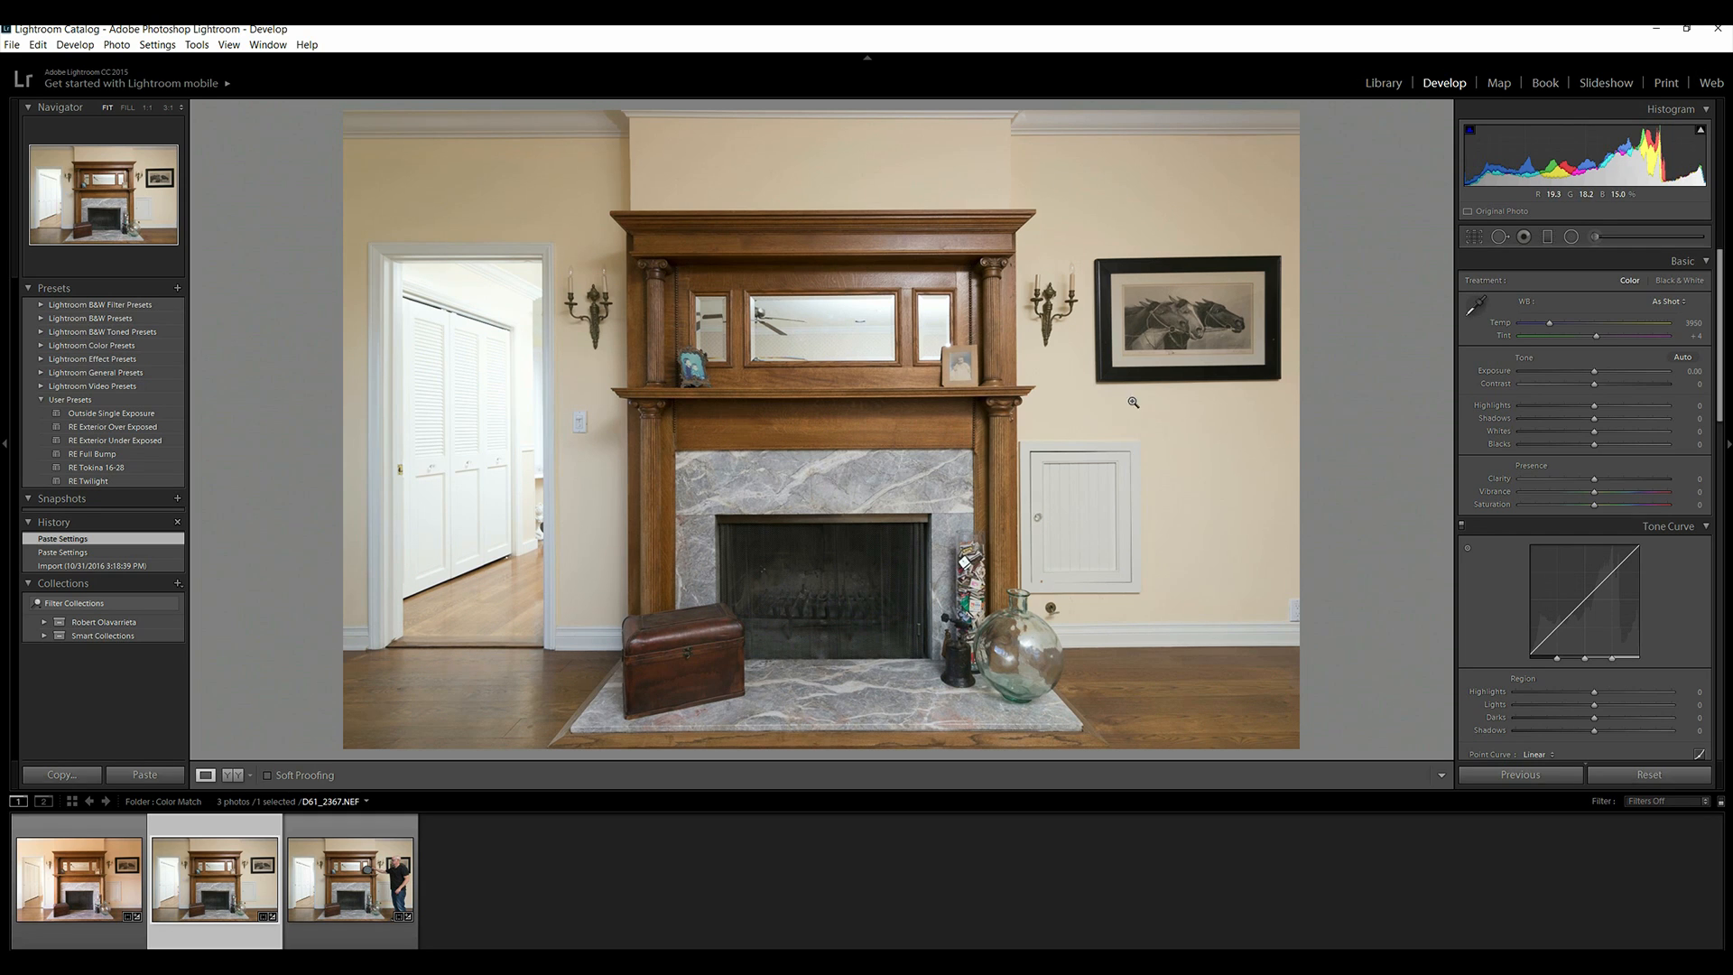
left_click(91, 903)
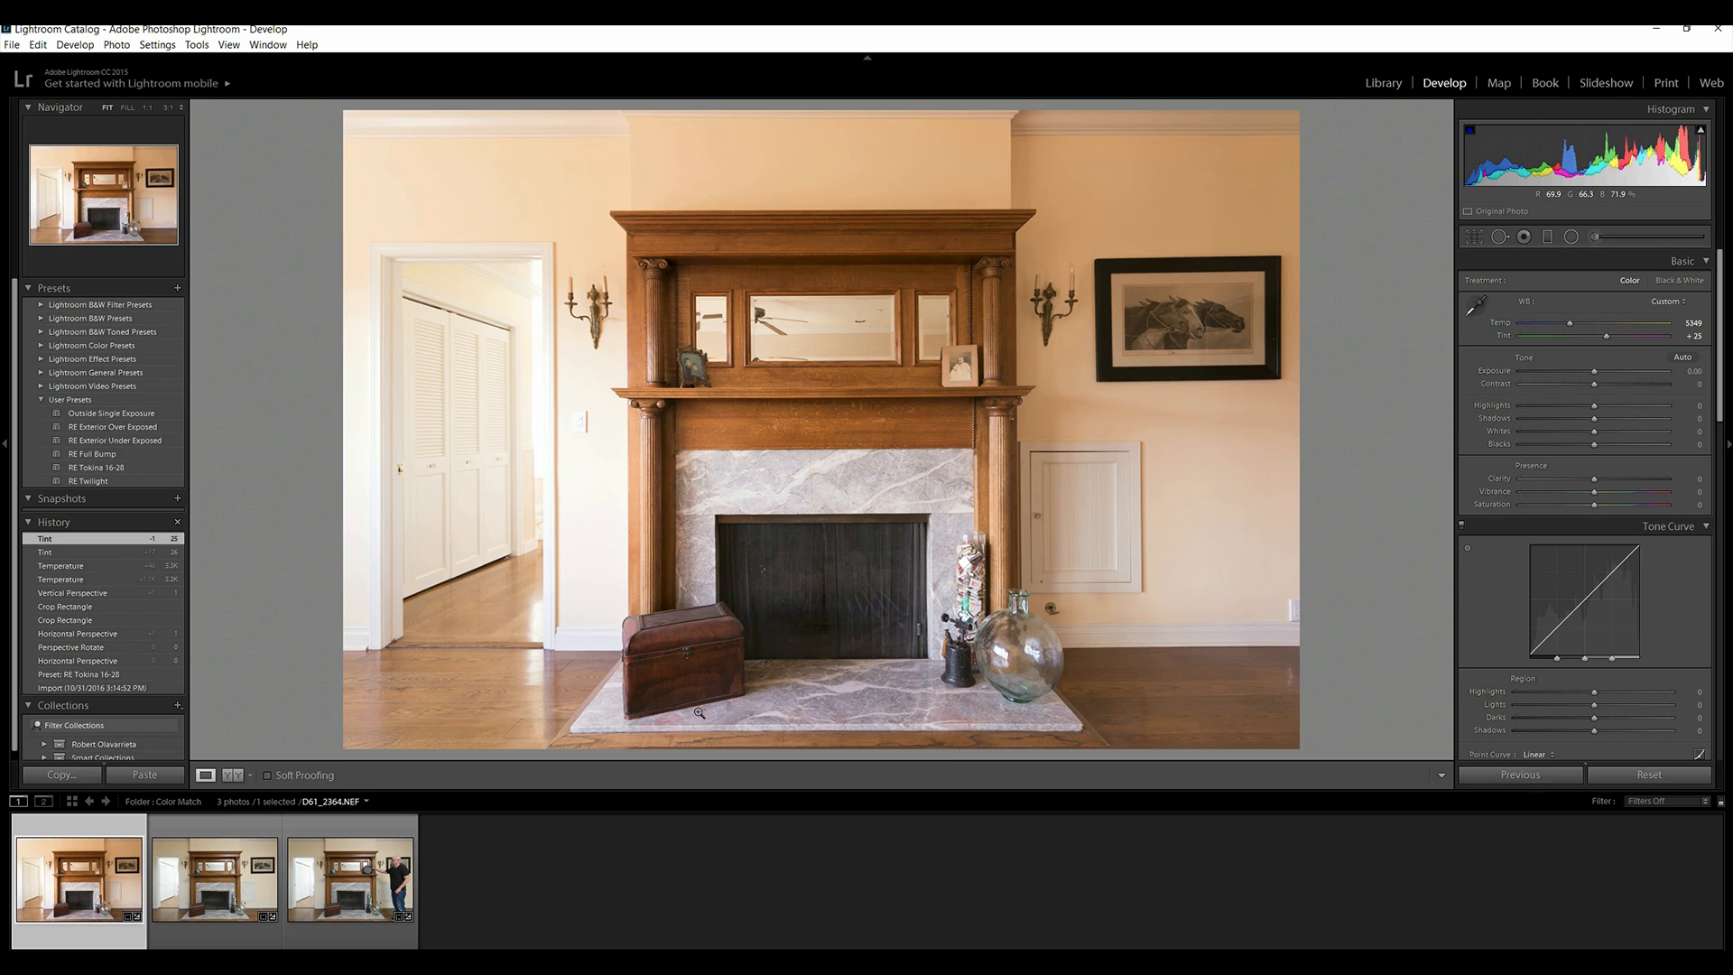
left_click(217, 866)
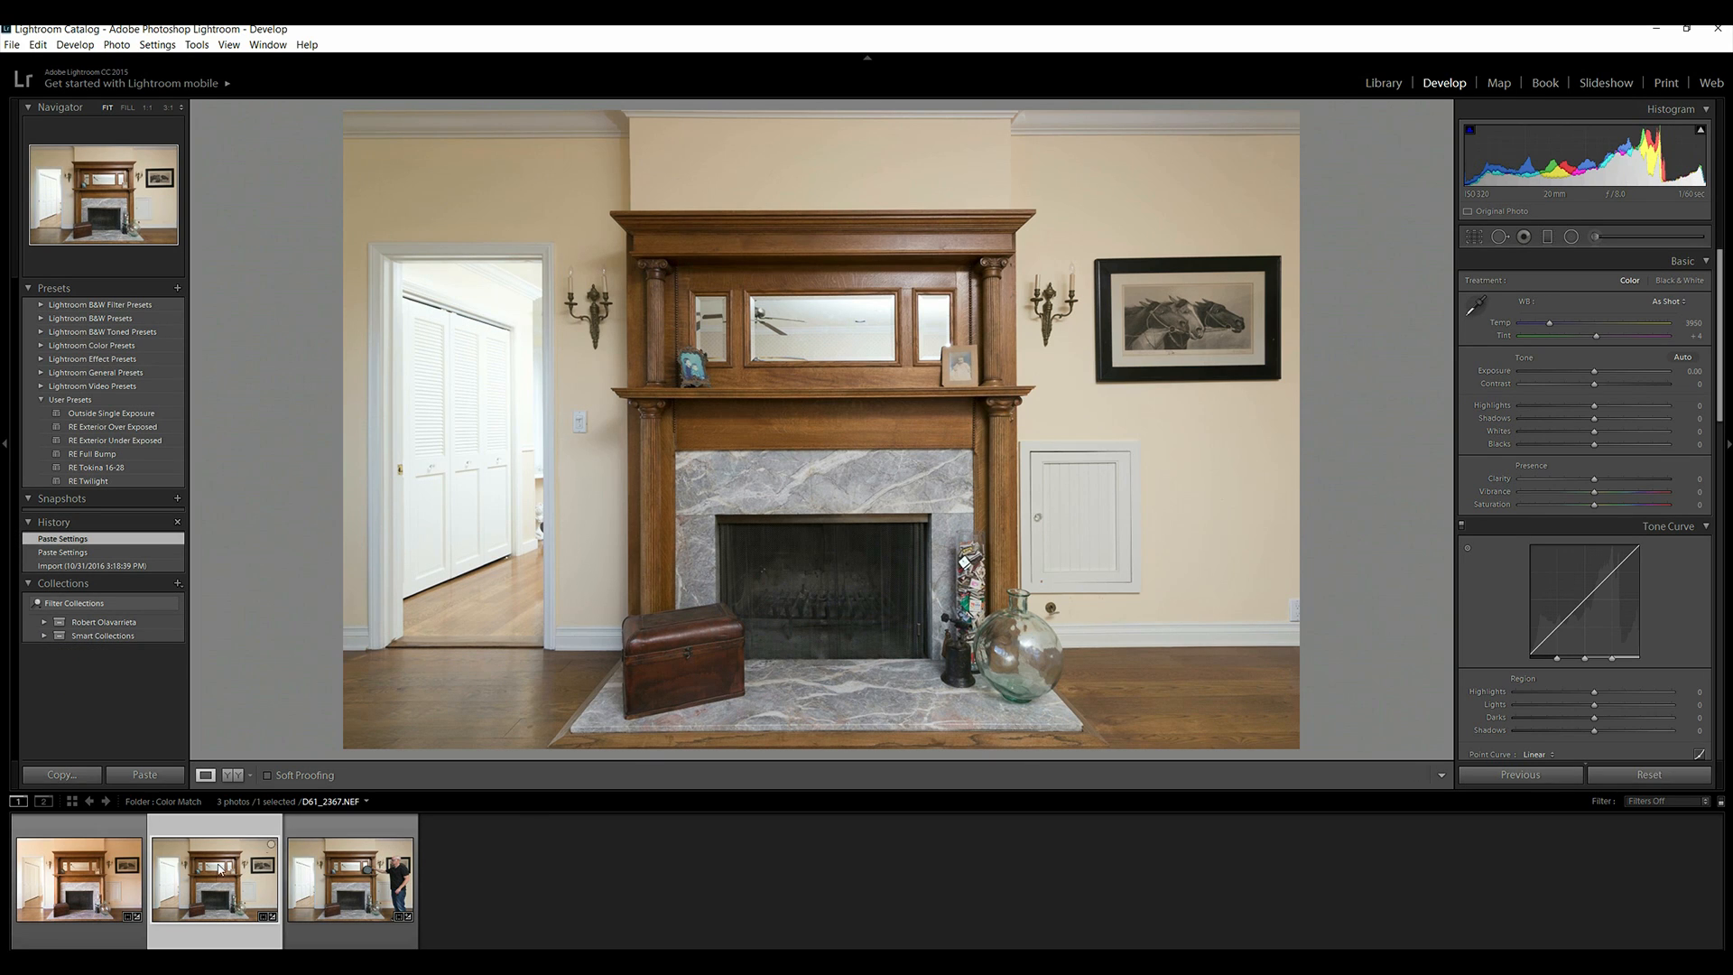
left_click(127, 874)
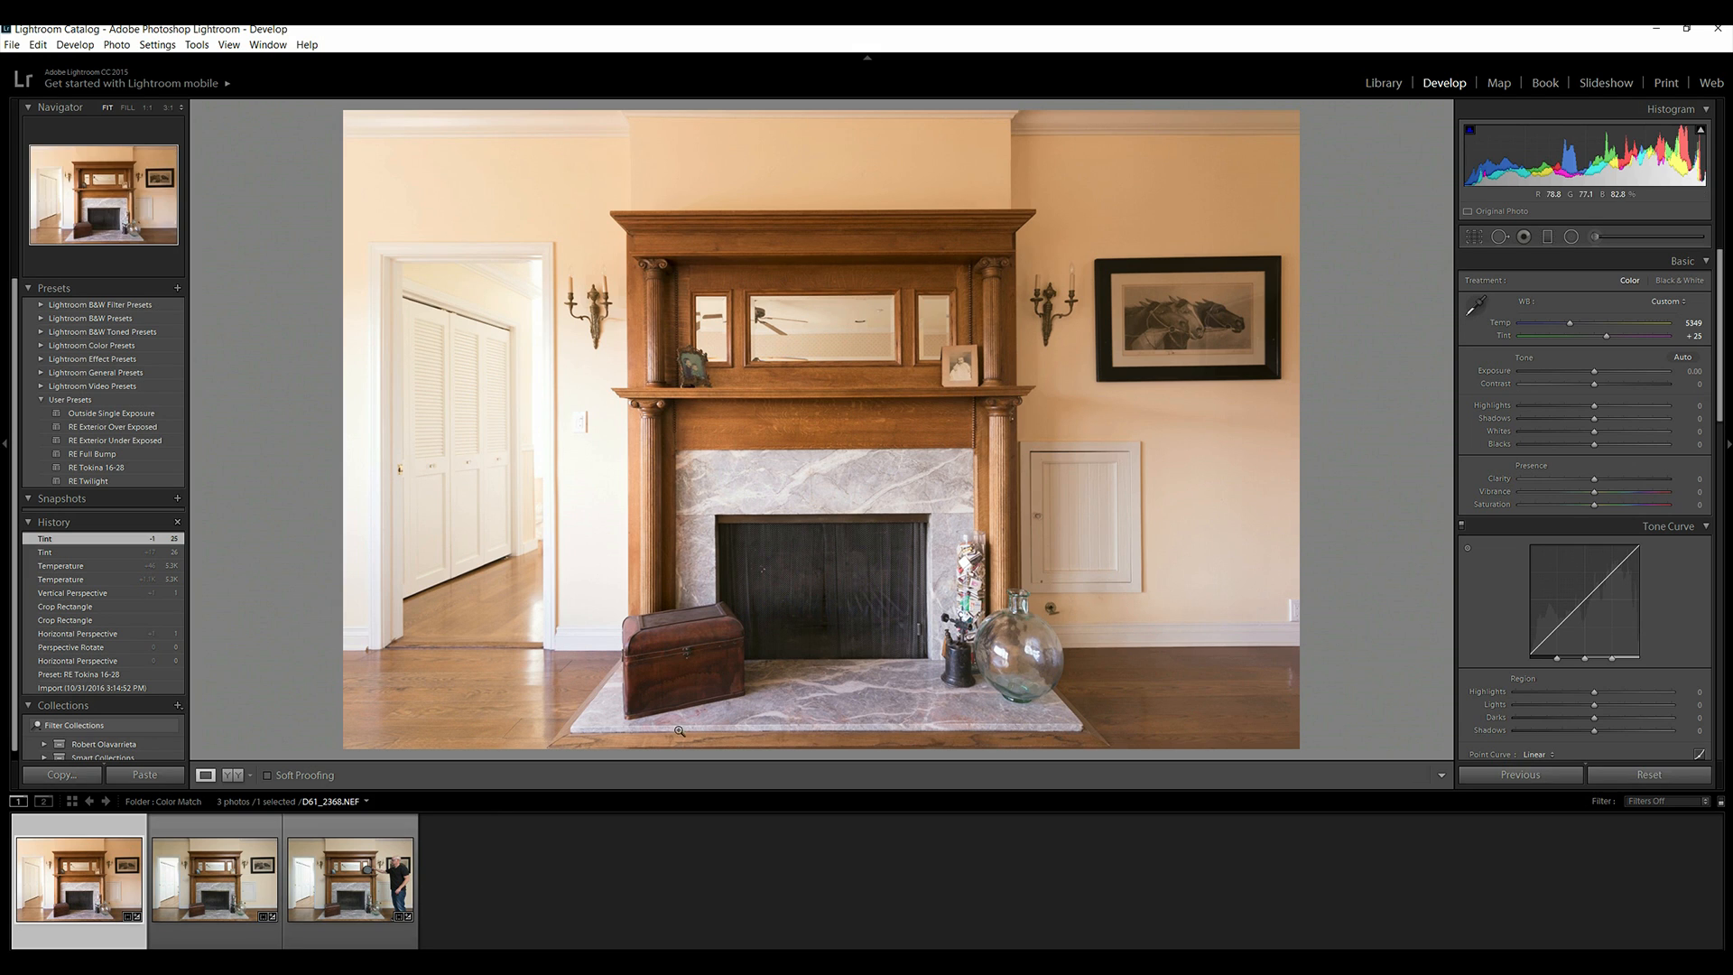
left_click(202, 884)
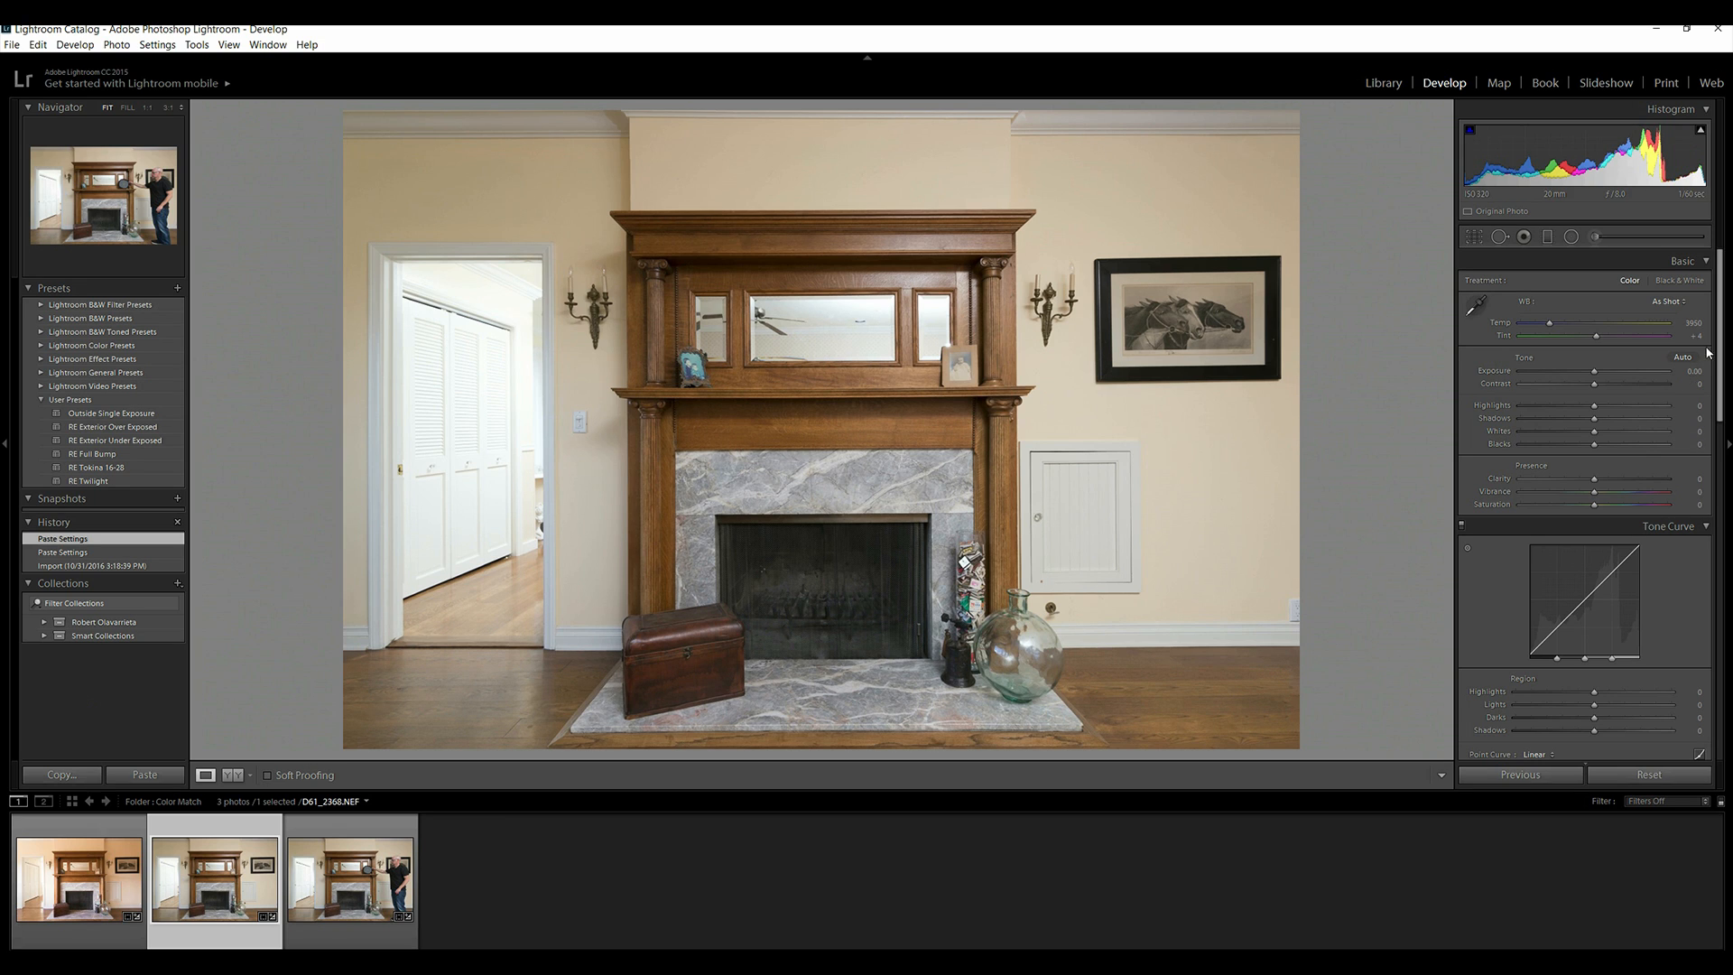
left_click(119, 876)
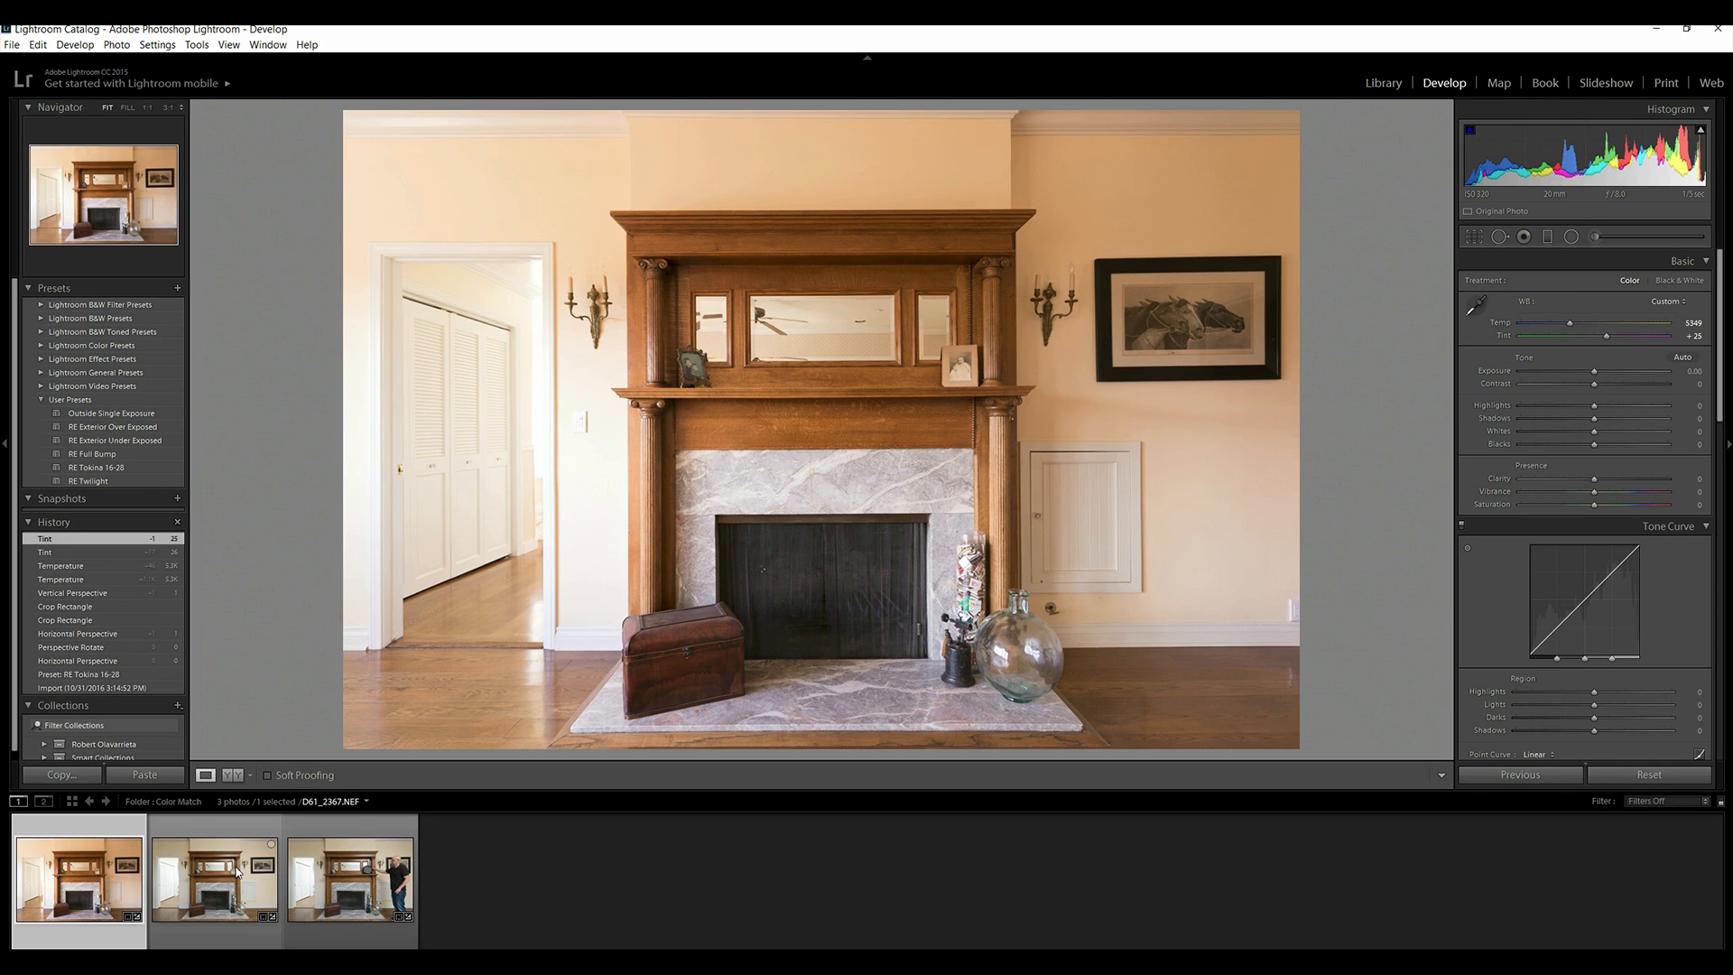
- Compare the gray card photo D61_2368.NEF with the matching empty-room photo D61_2367.NEF
left_click(332, 876)
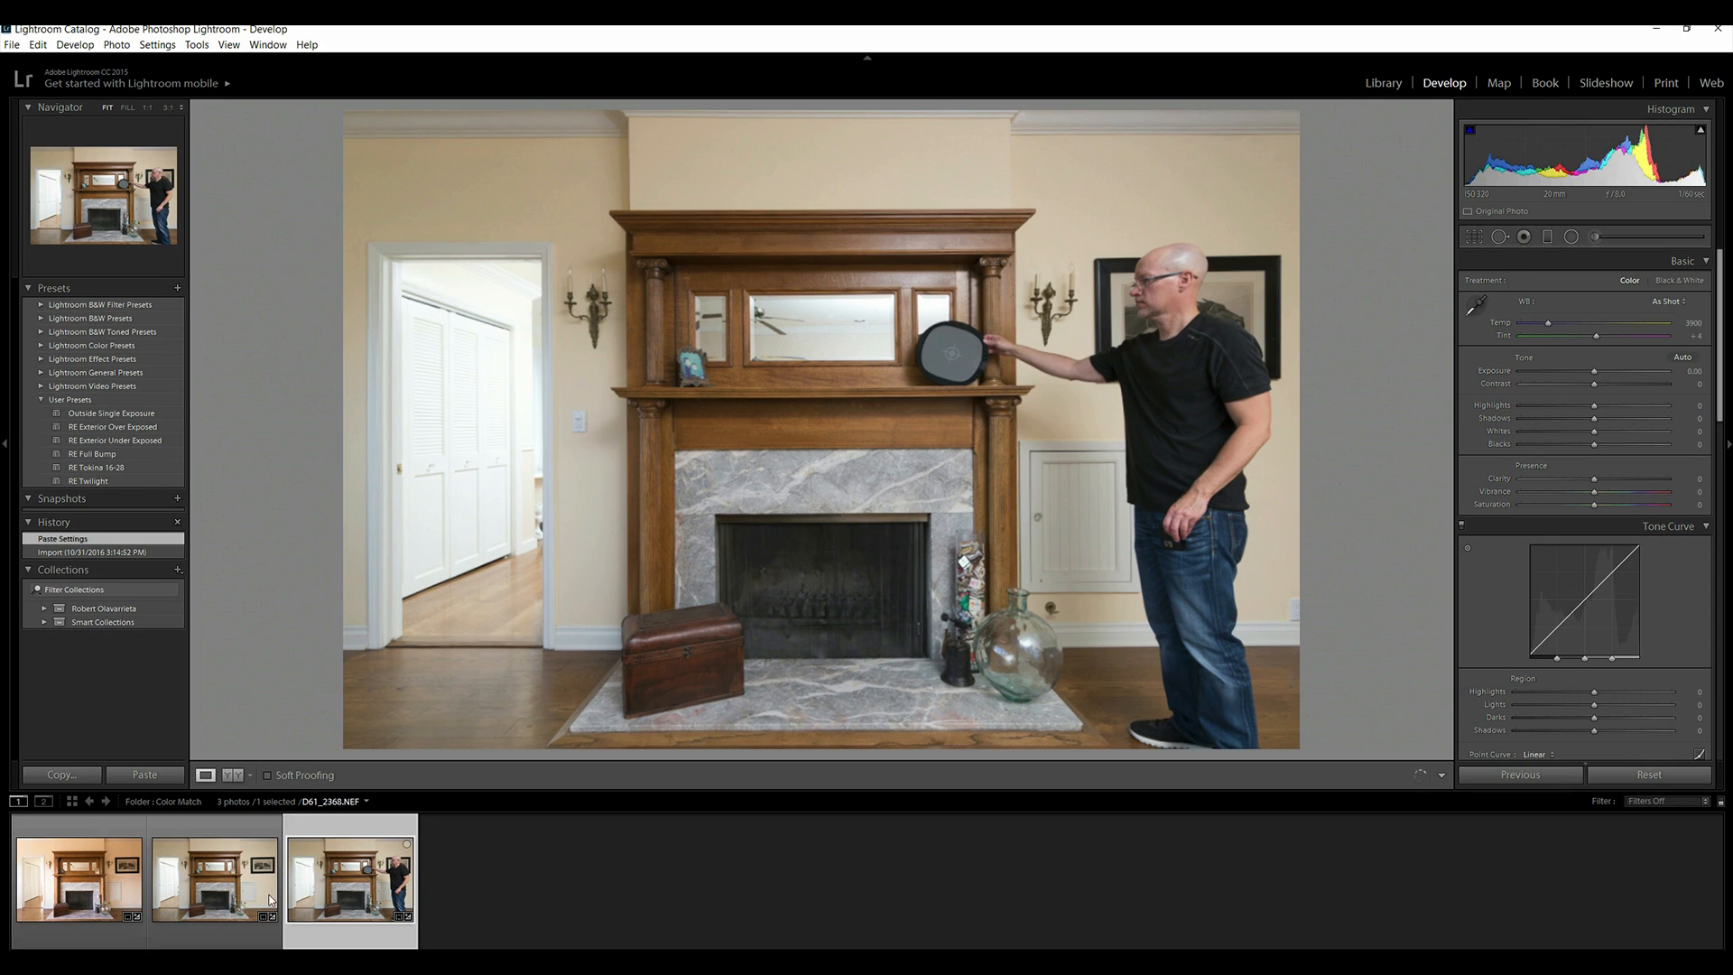
left_click(229, 900)
left_click(332, 889)
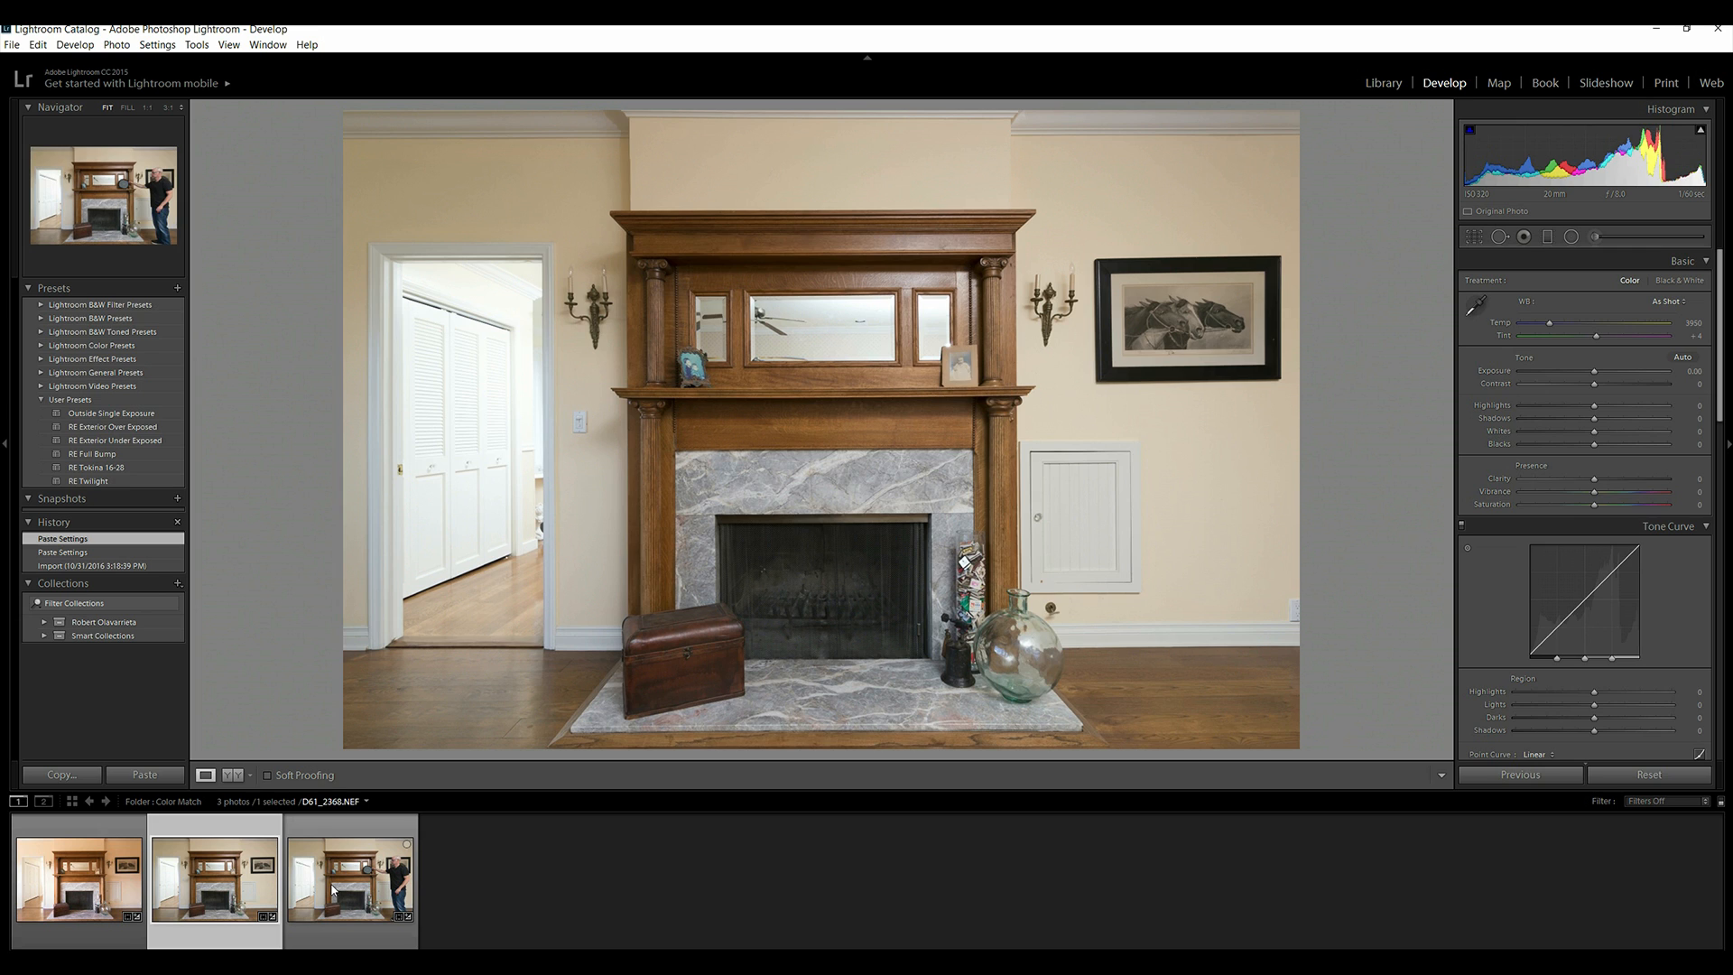
left_click(226, 885)
- Set a custom white balance on D61_2368.NEF by sampling the gray card with the White Balance Selector
left_click(352, 885)
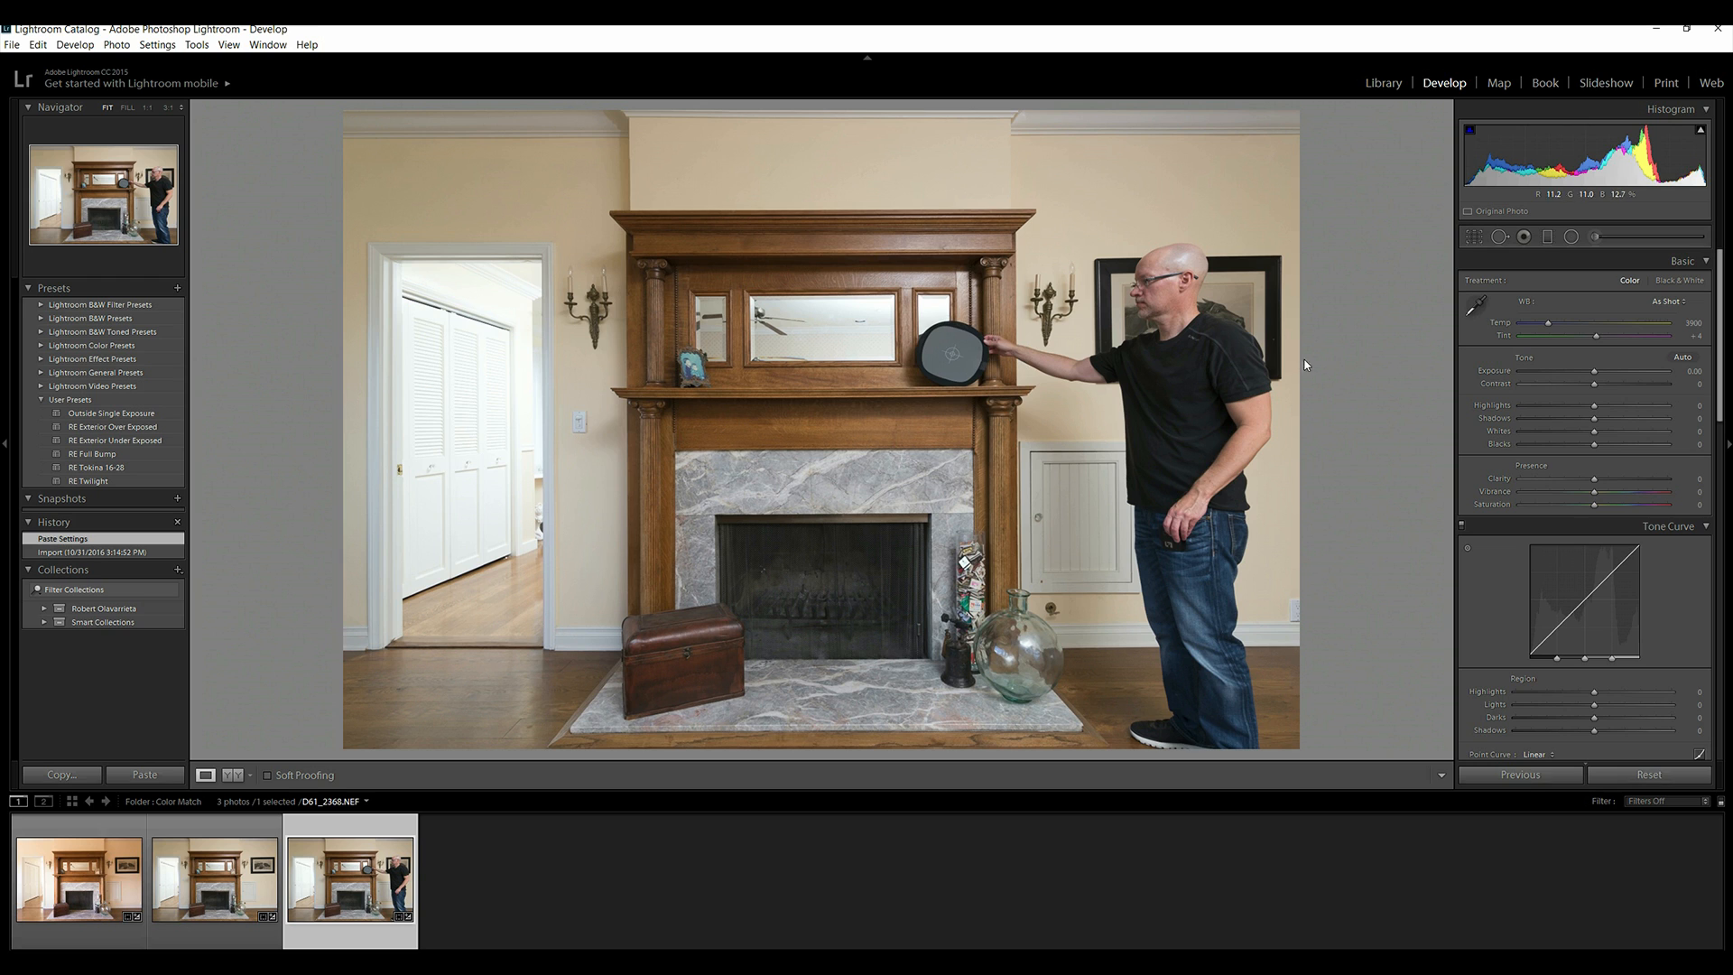
left_click(1476, 307)
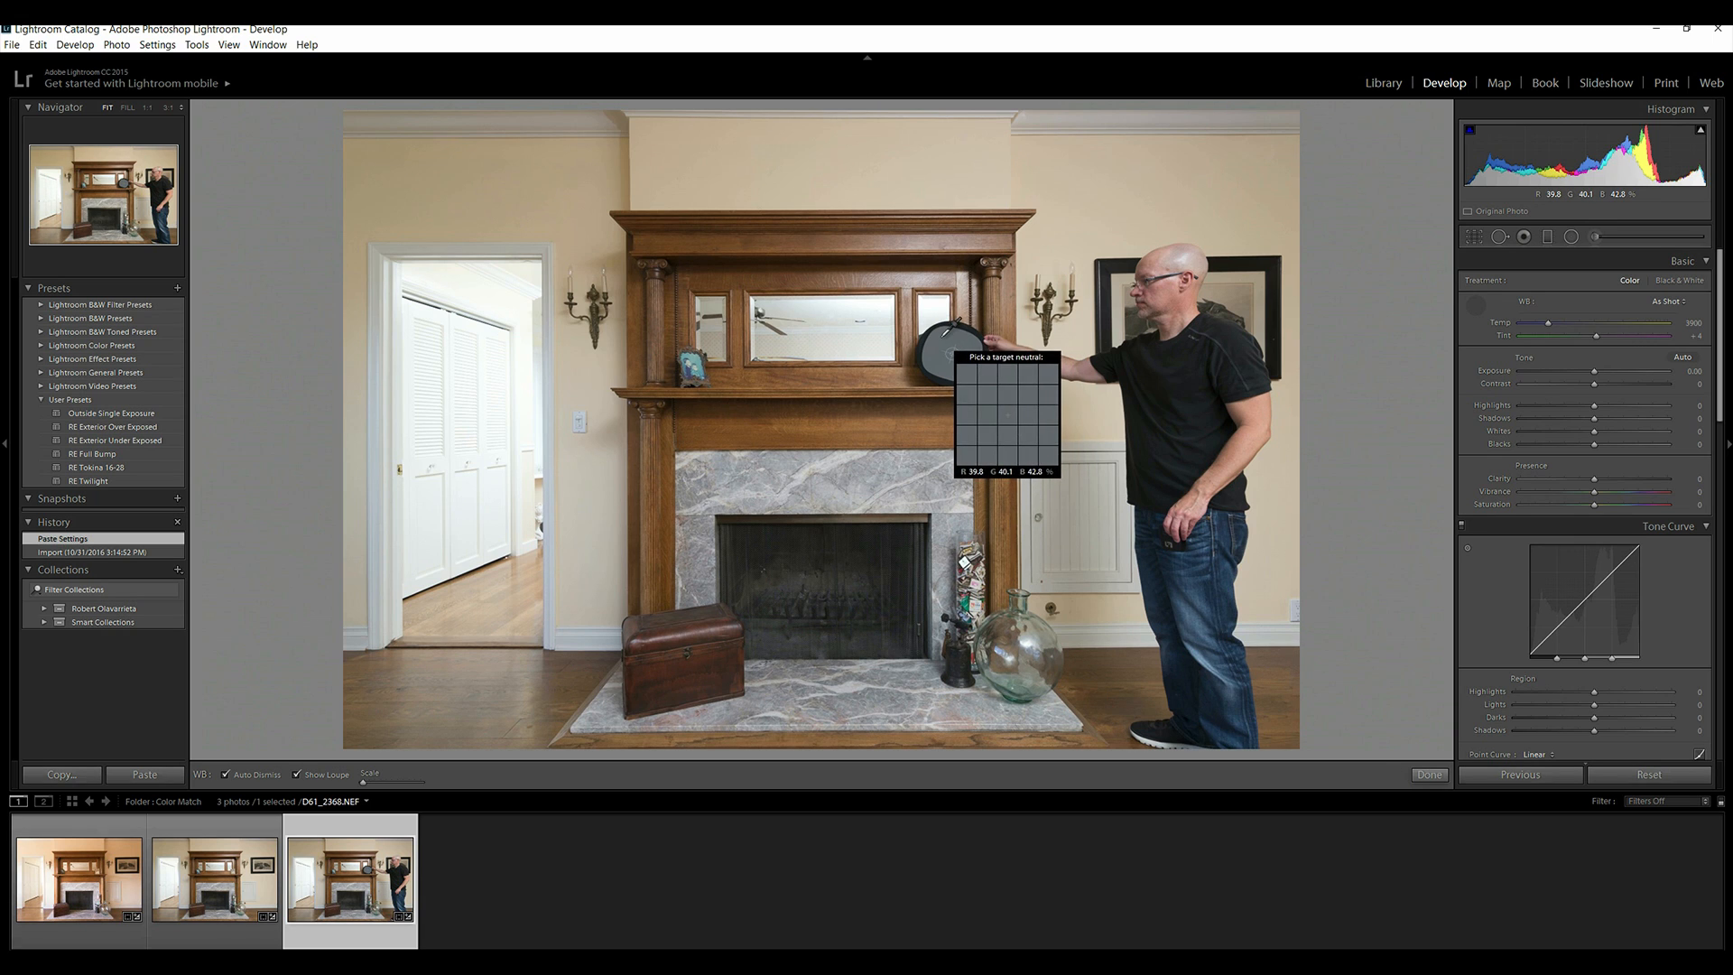
left_click(943, 341)
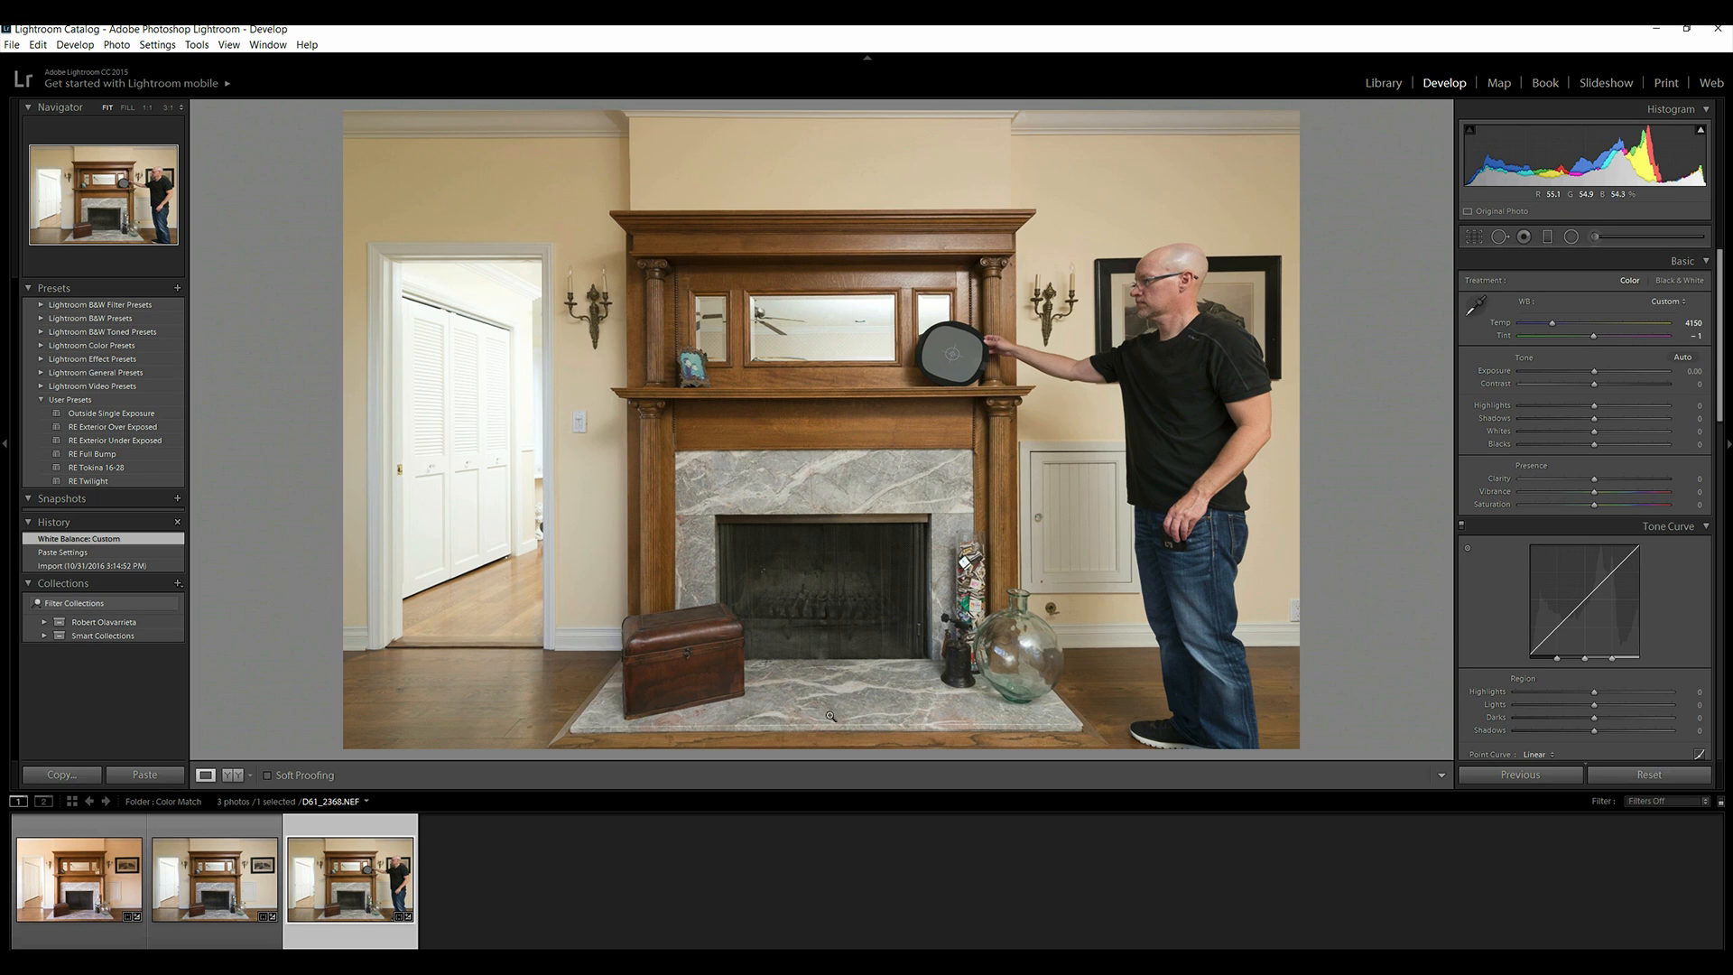
- Set the white balance of D61_2367.NEF to a temperature of 4150 and a tint of -1
left_click(247, 880)
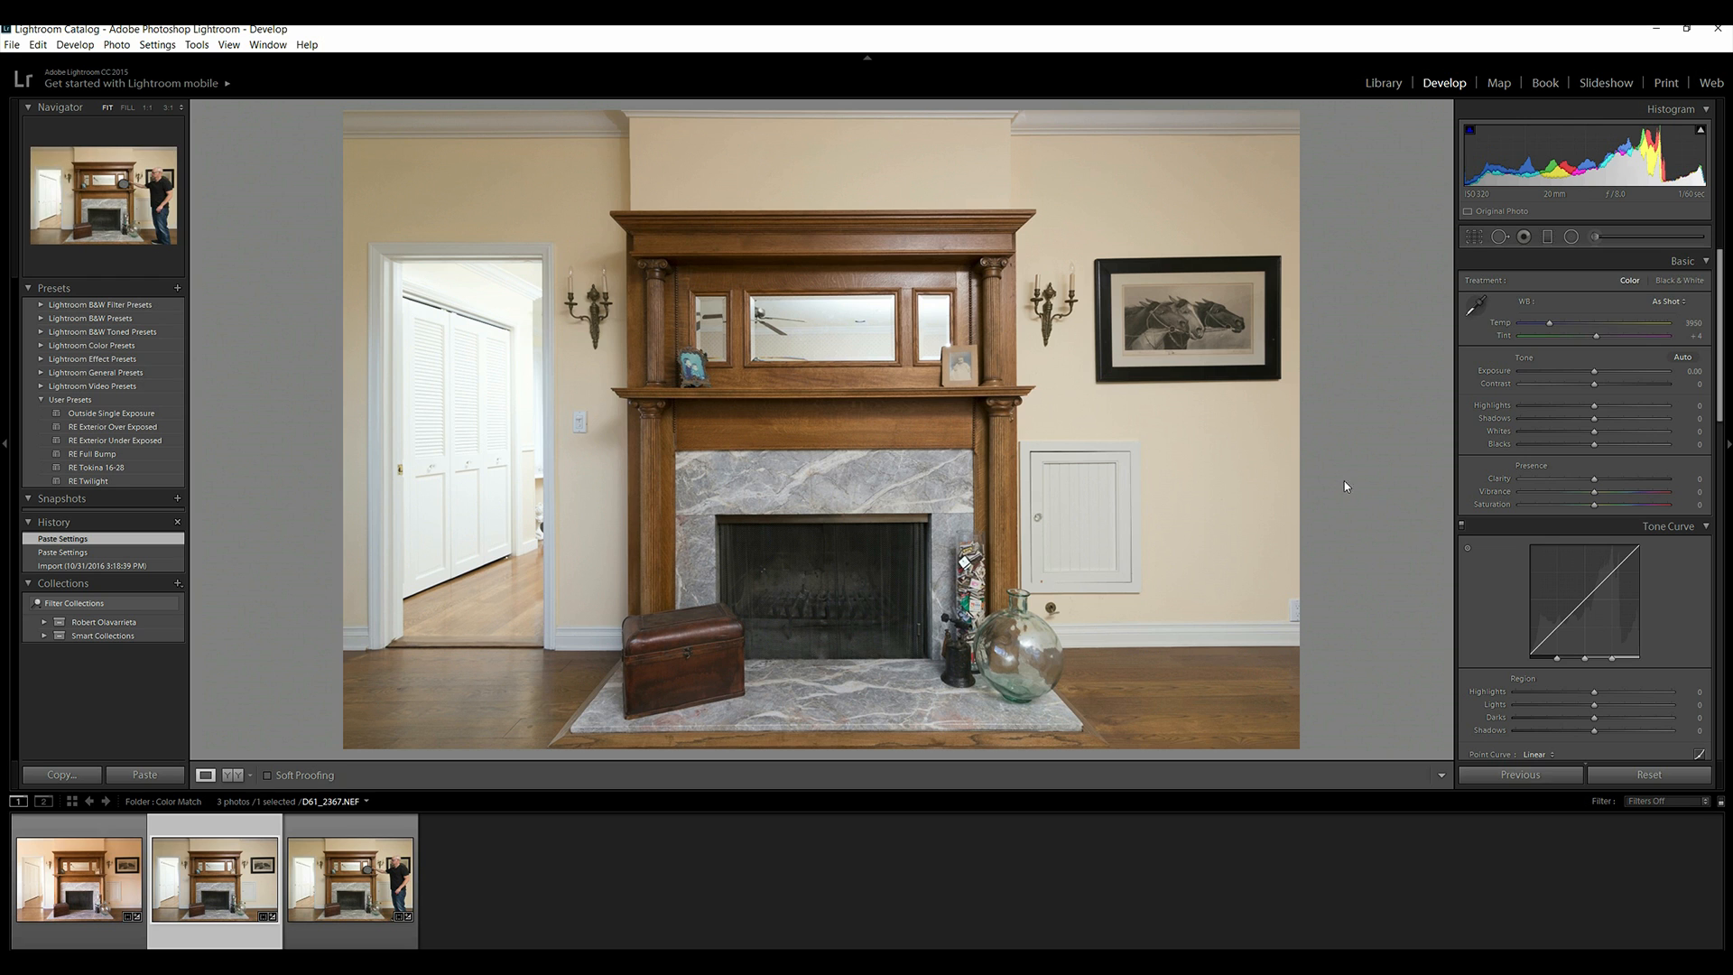
left_click(1689, 322)
type("4150")
key("Return")
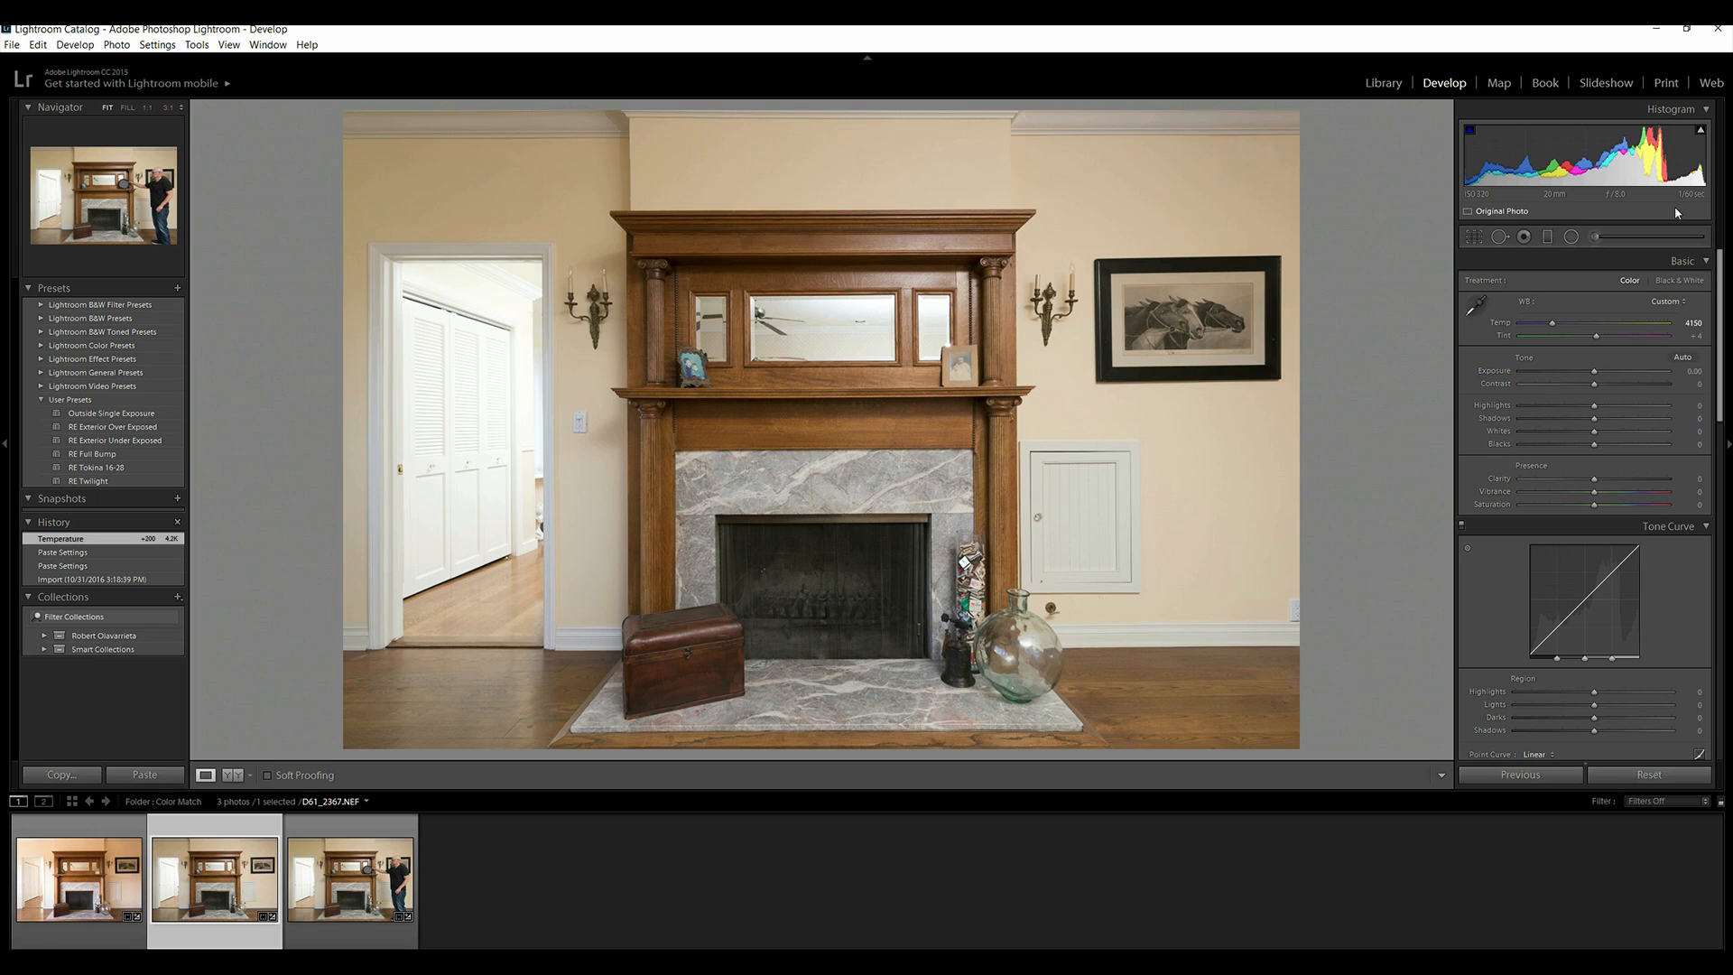
left_click(1694, 336)
type("-1")
key("Return")
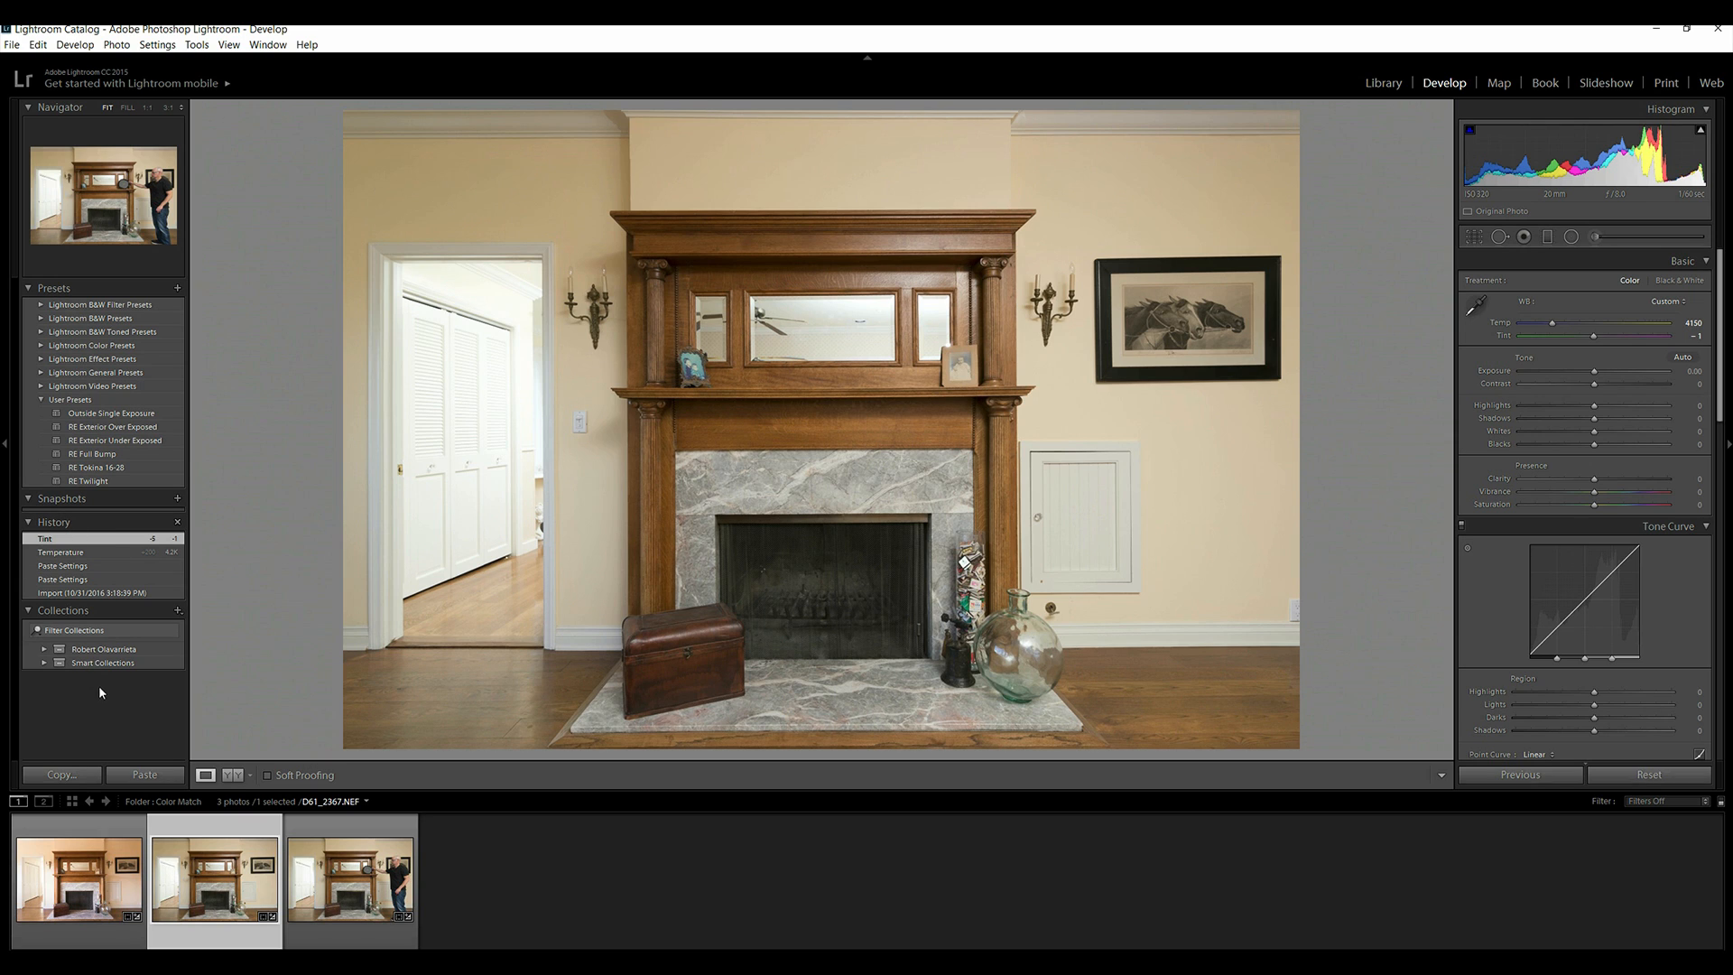
- Review the ambient, corrected empty-room and gray card photos one after another to compare their colour
left_click(107, 885)
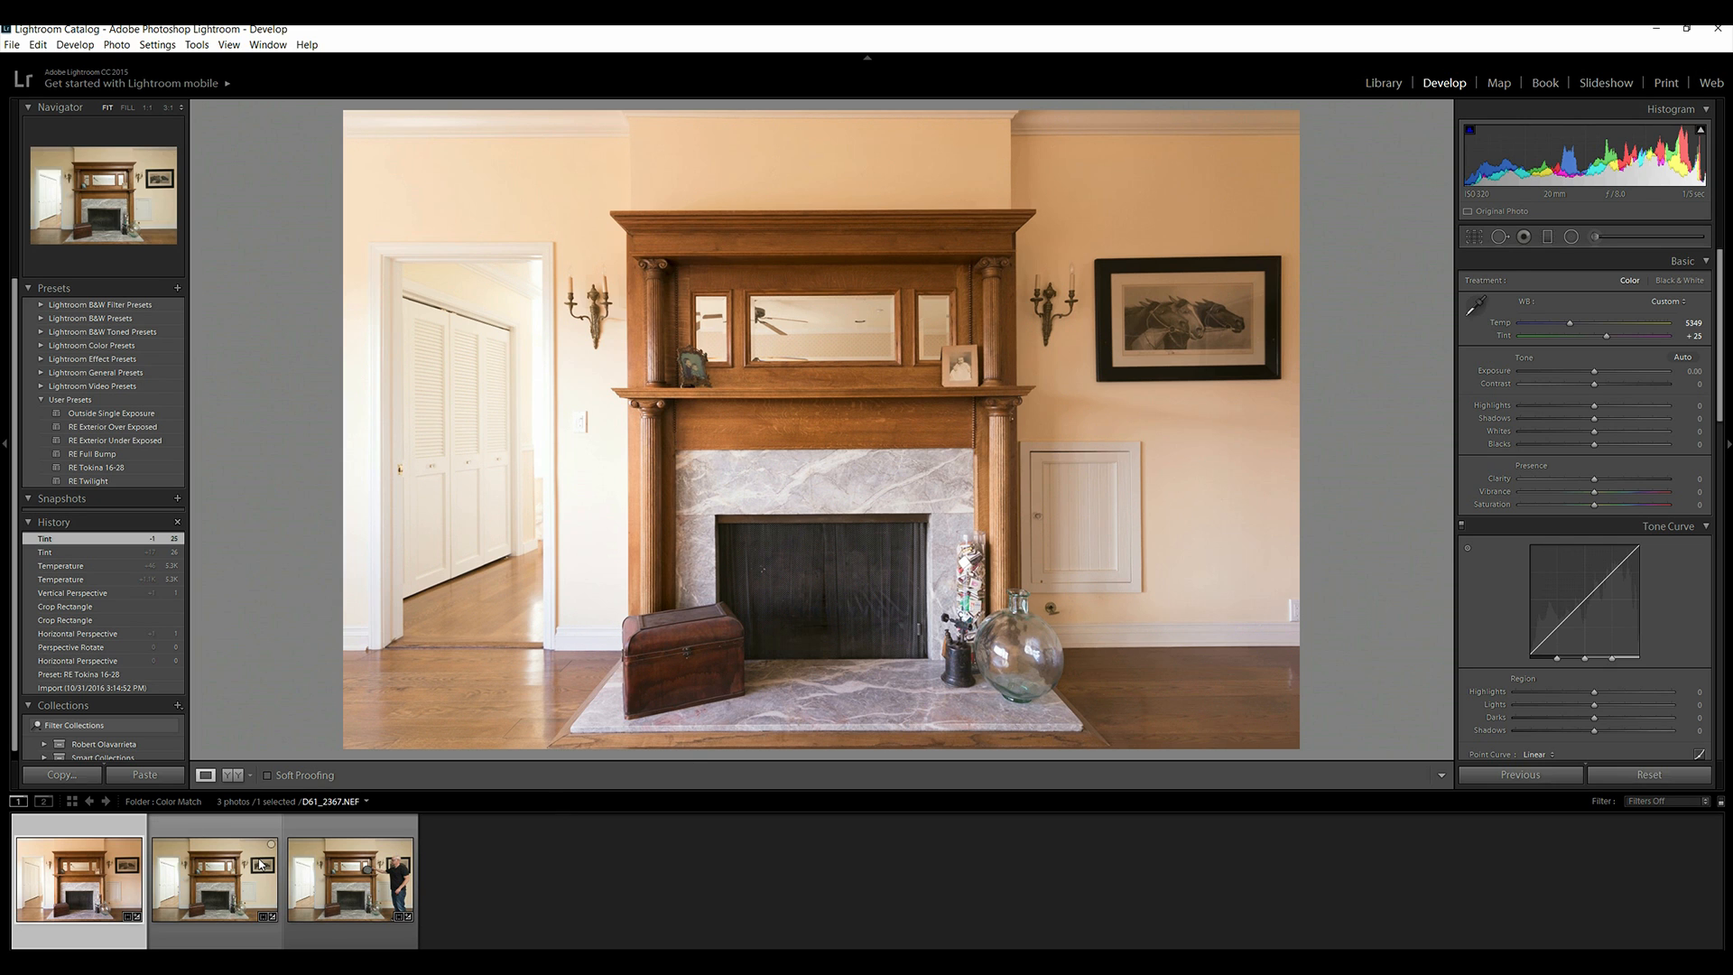
left_click(260, 865)
left_click(344, 864)
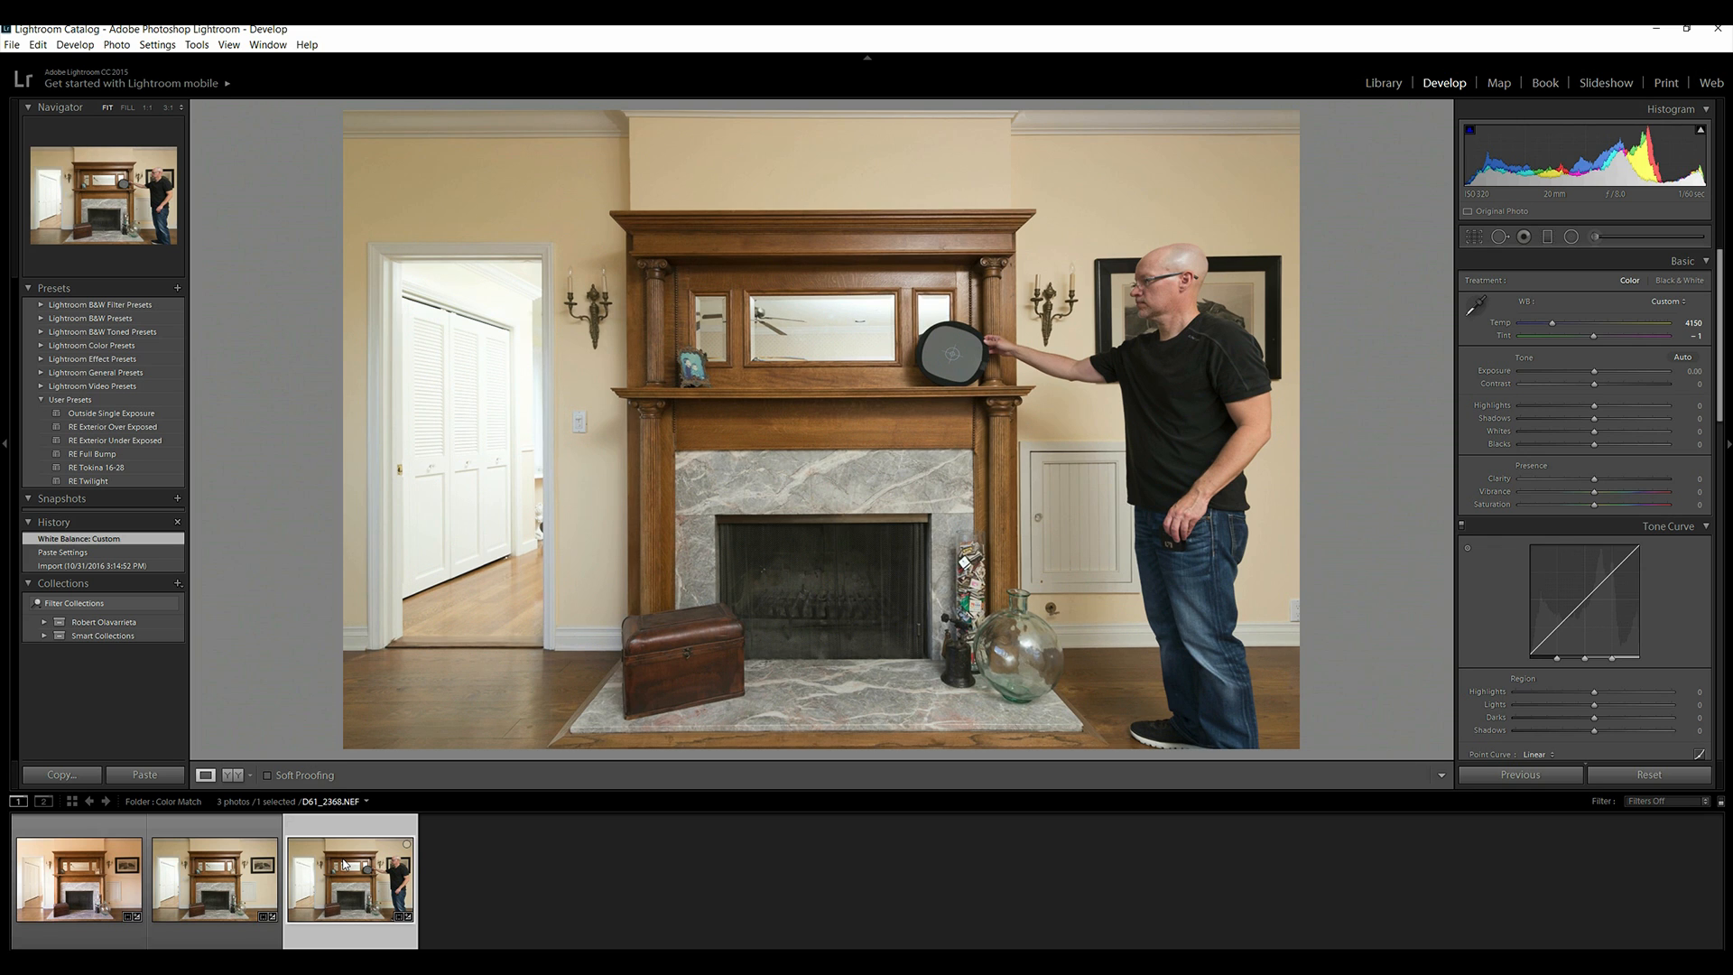
- Select D61_2364.NEF and D61_2367.NEF together and open them as layers in Photoshop
left_click(117, 889)
left_click(207, 885)
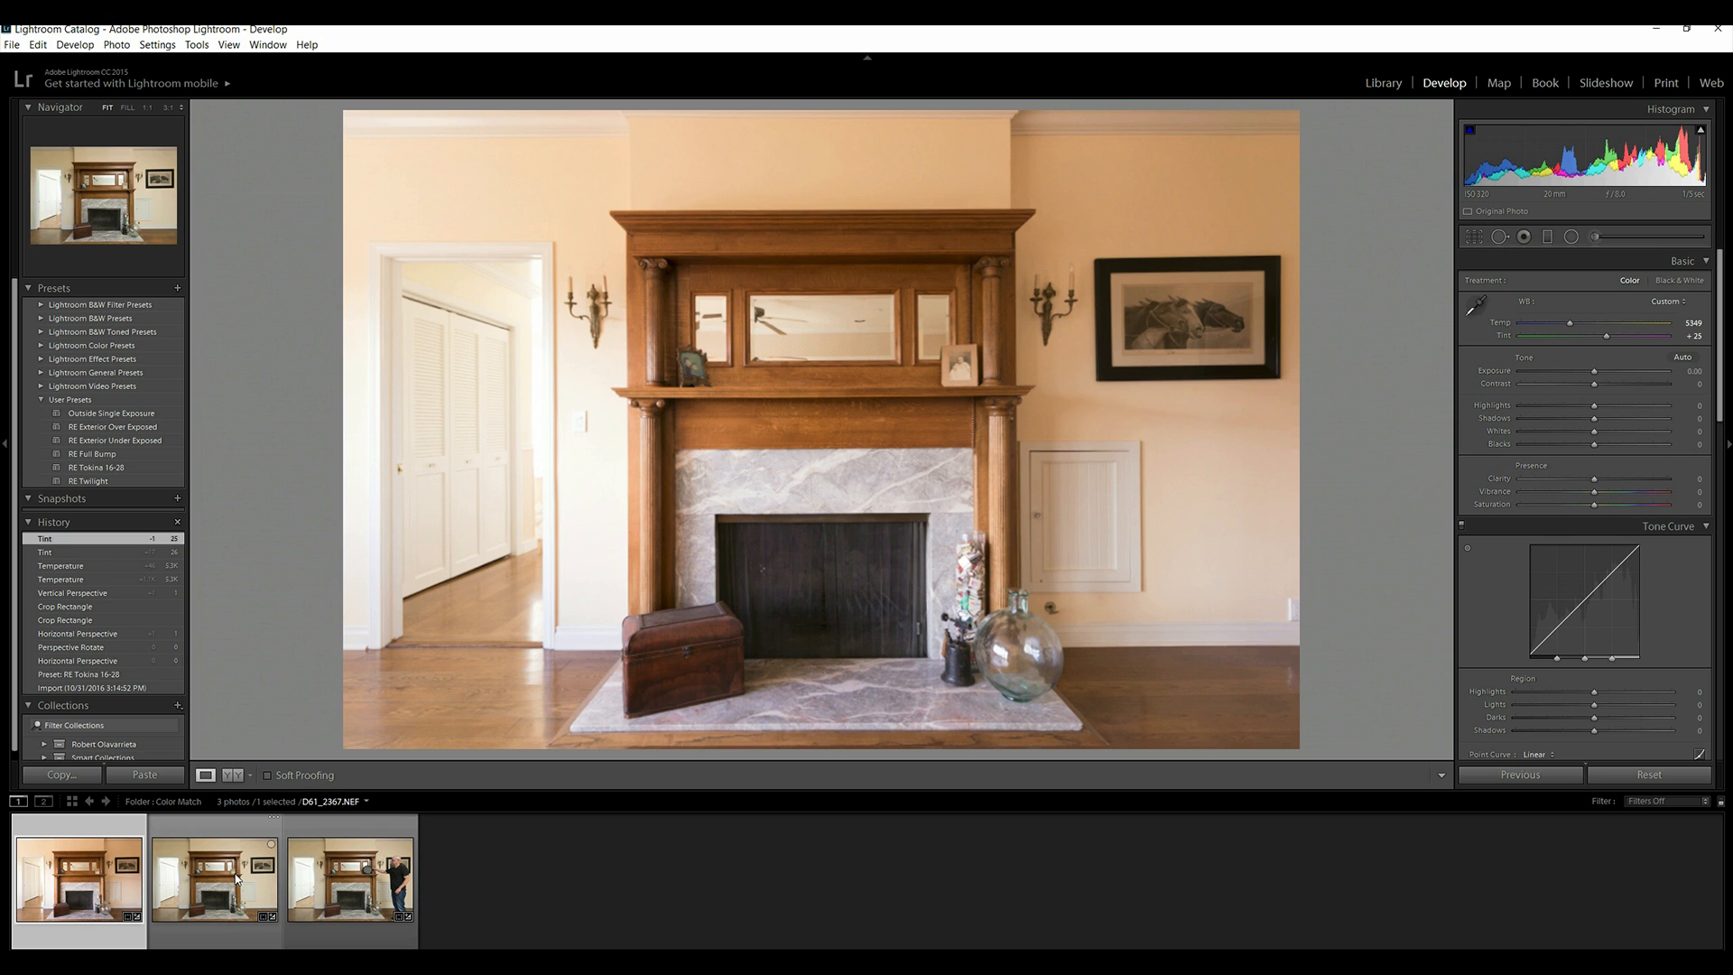
left_click(236, 878, "ctrl")
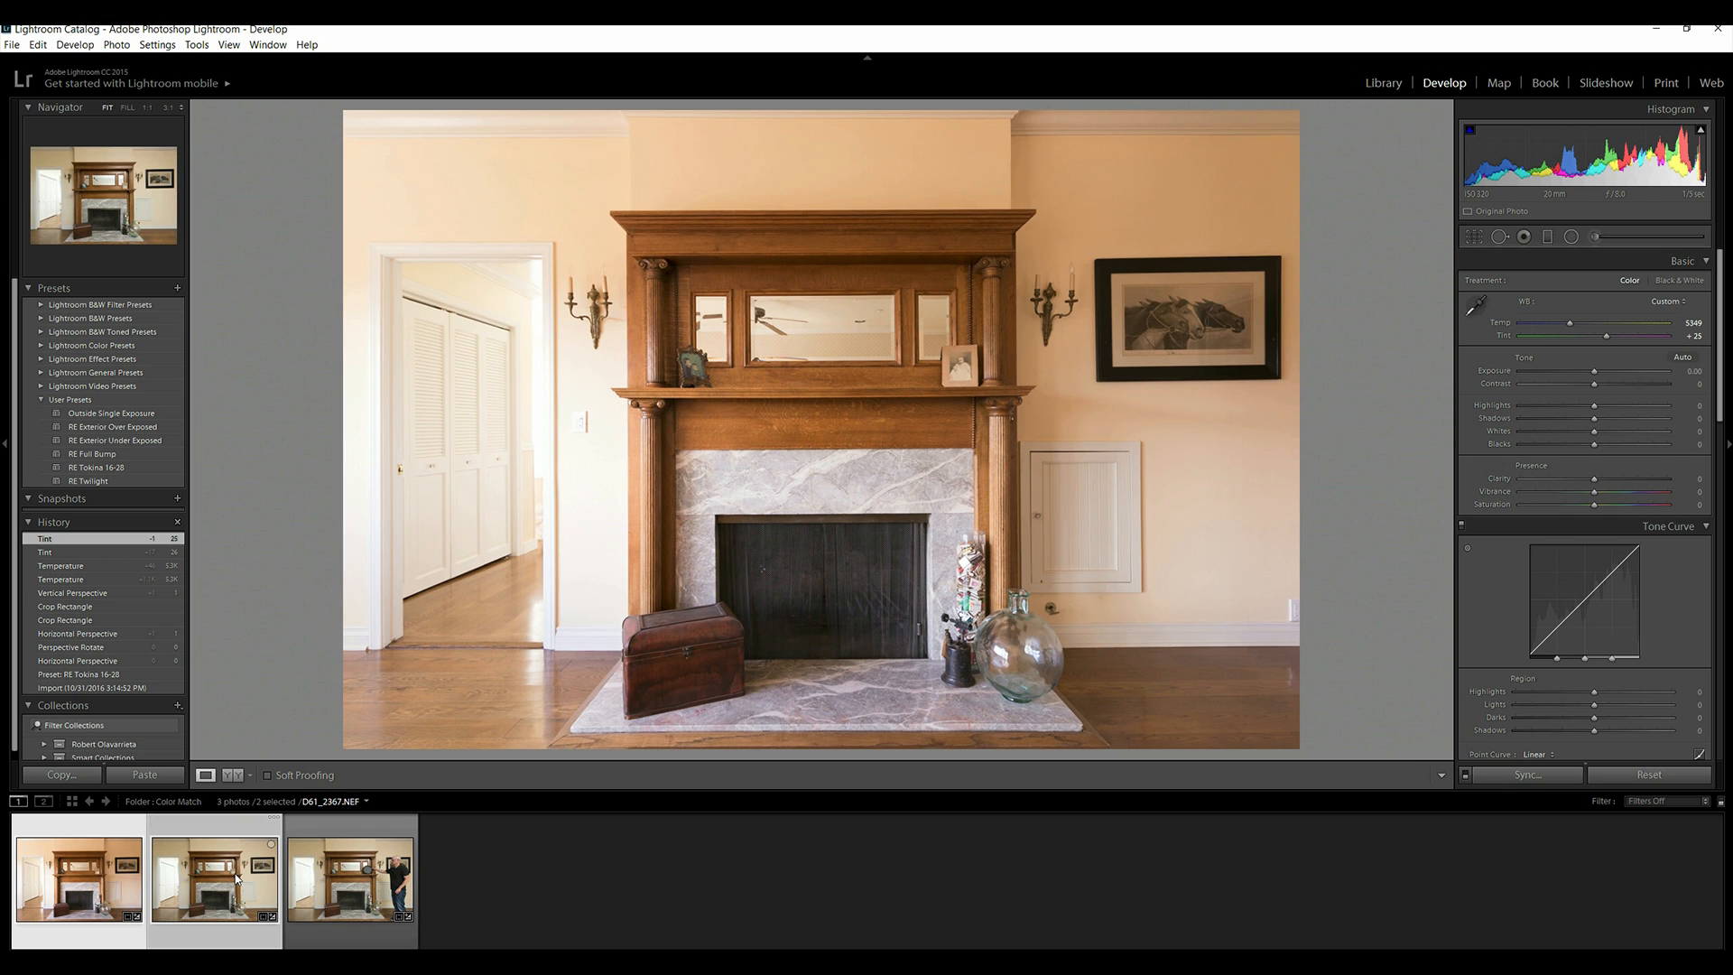
right_click(236, 877)
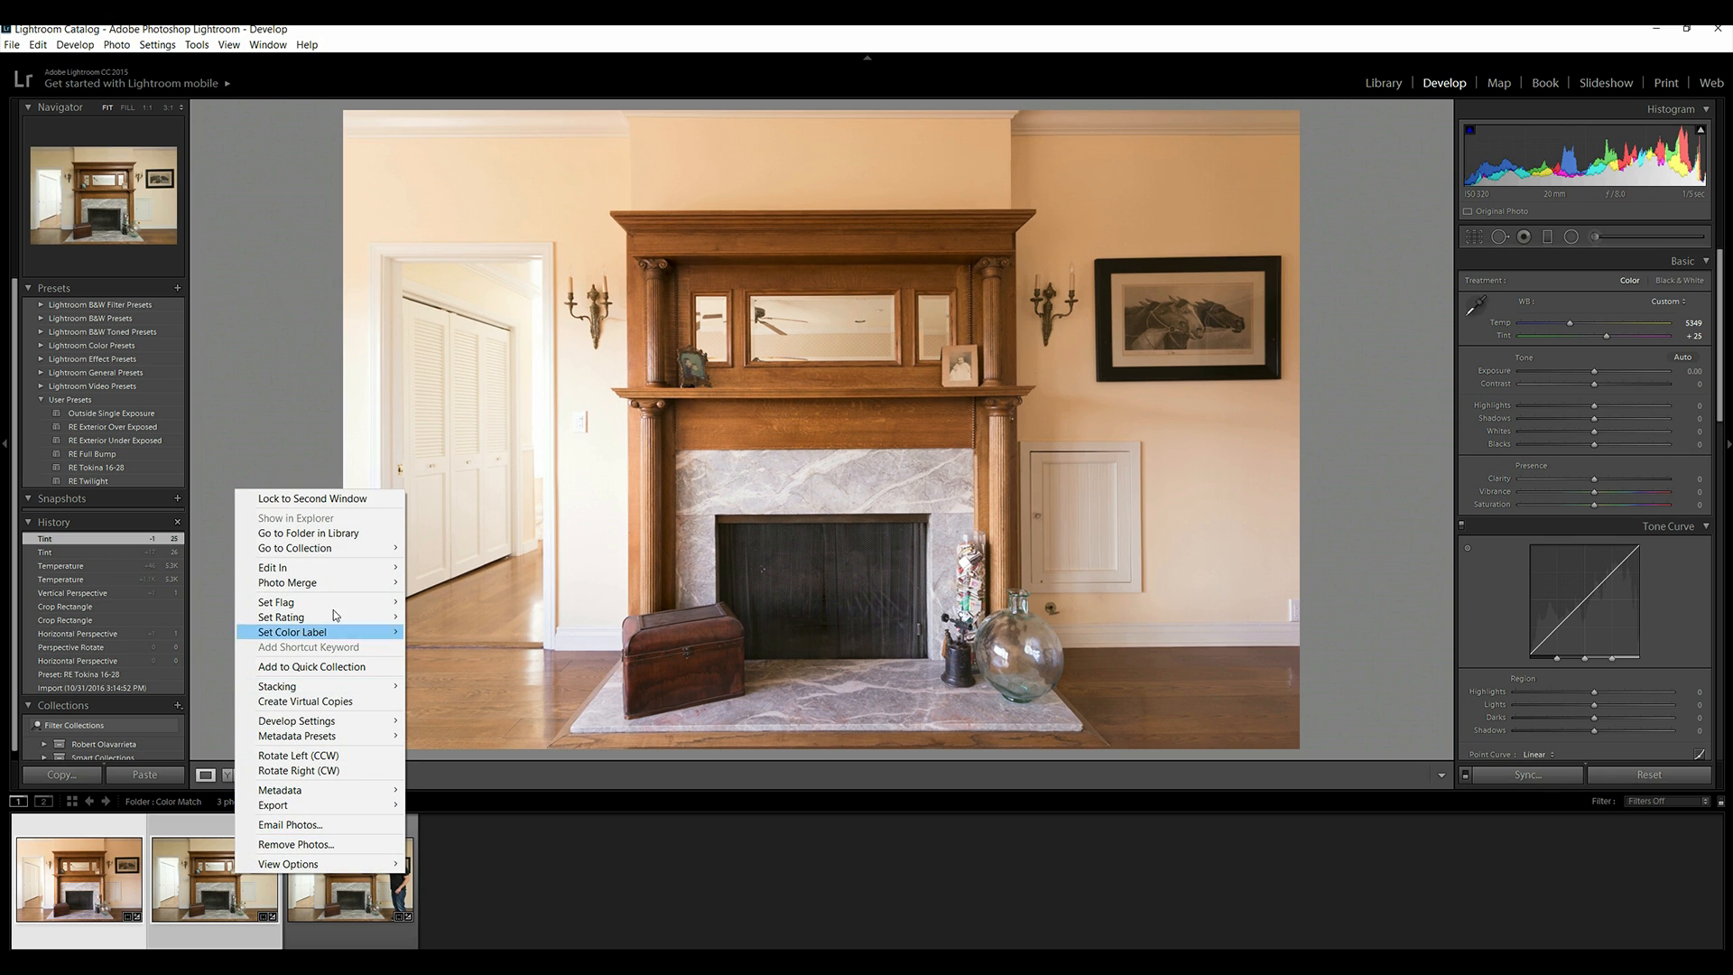
mouse_move(341, 575)
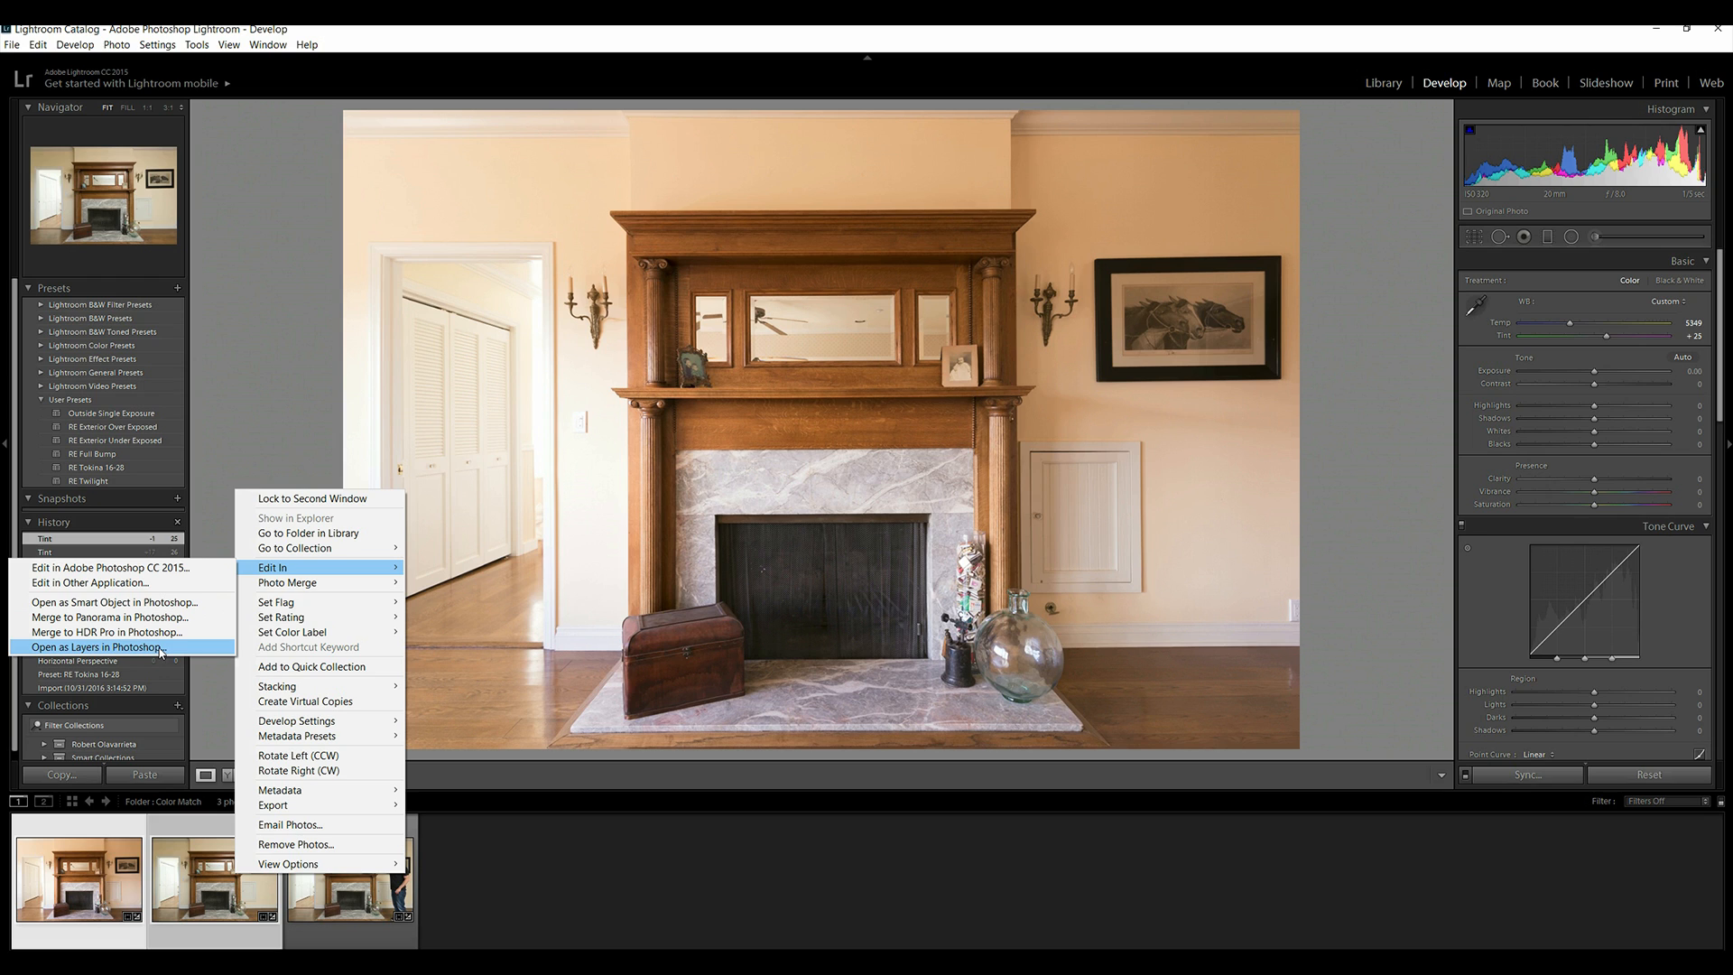
left_click(161, 648)
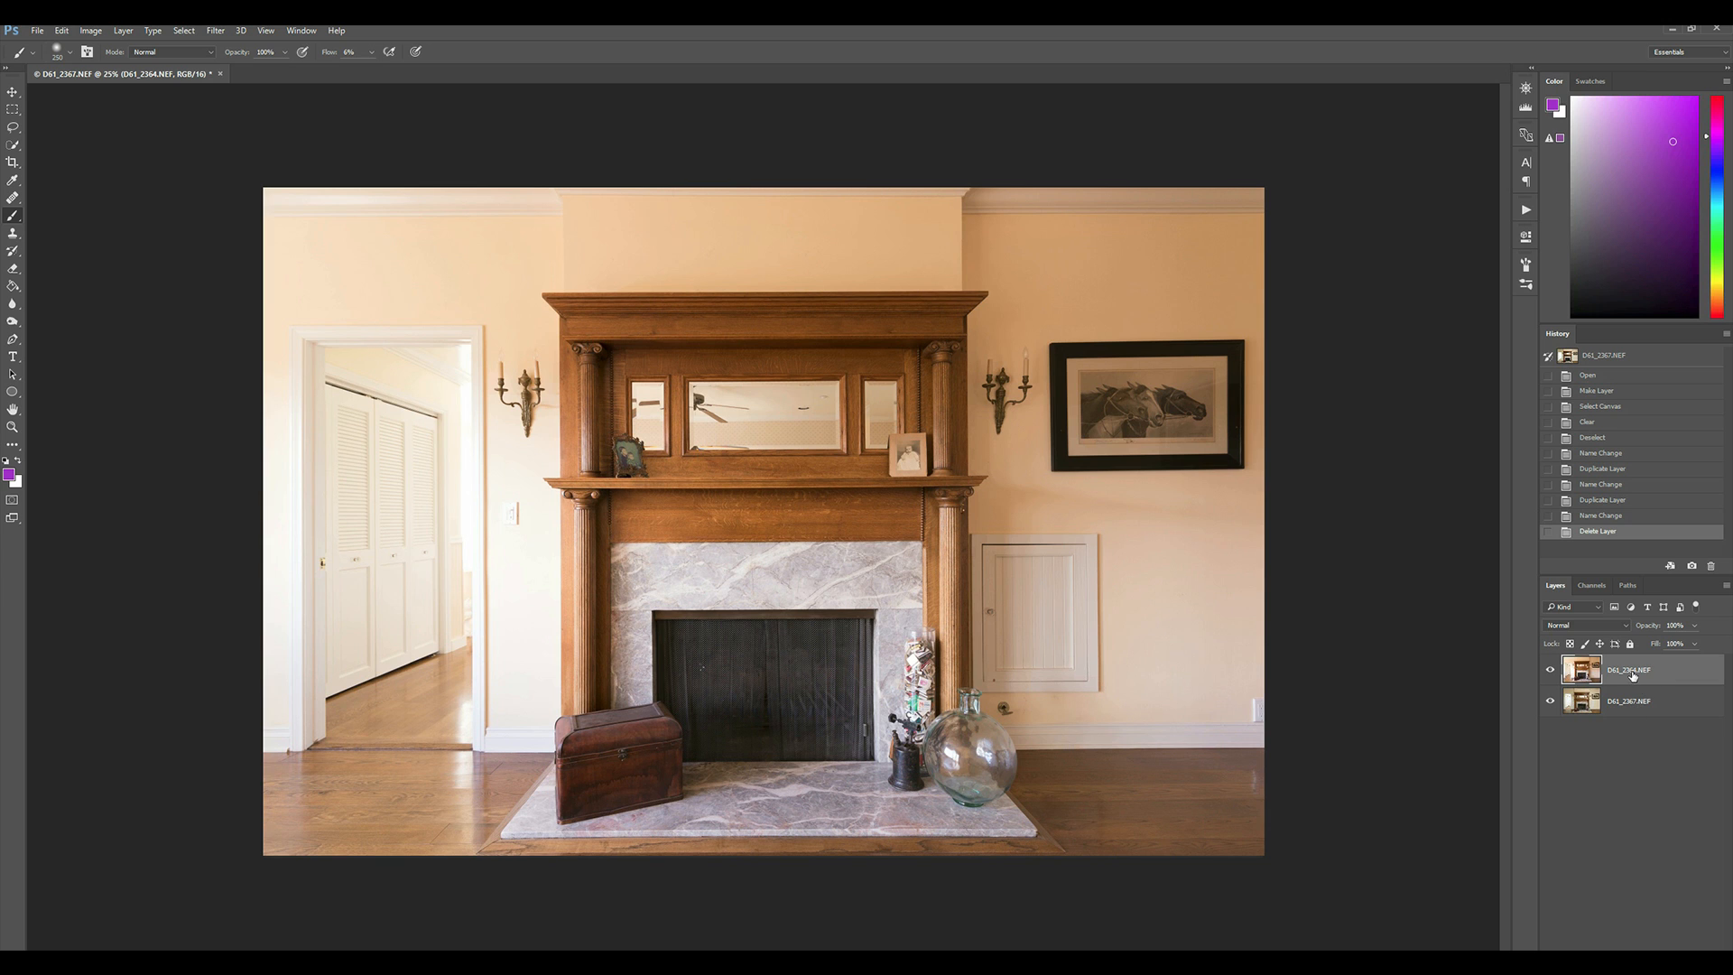
- Hide and reshow the D61_2364.NEF layer to compare it with the D61_2367.NEF layer beneath
left_click(1551, 671)
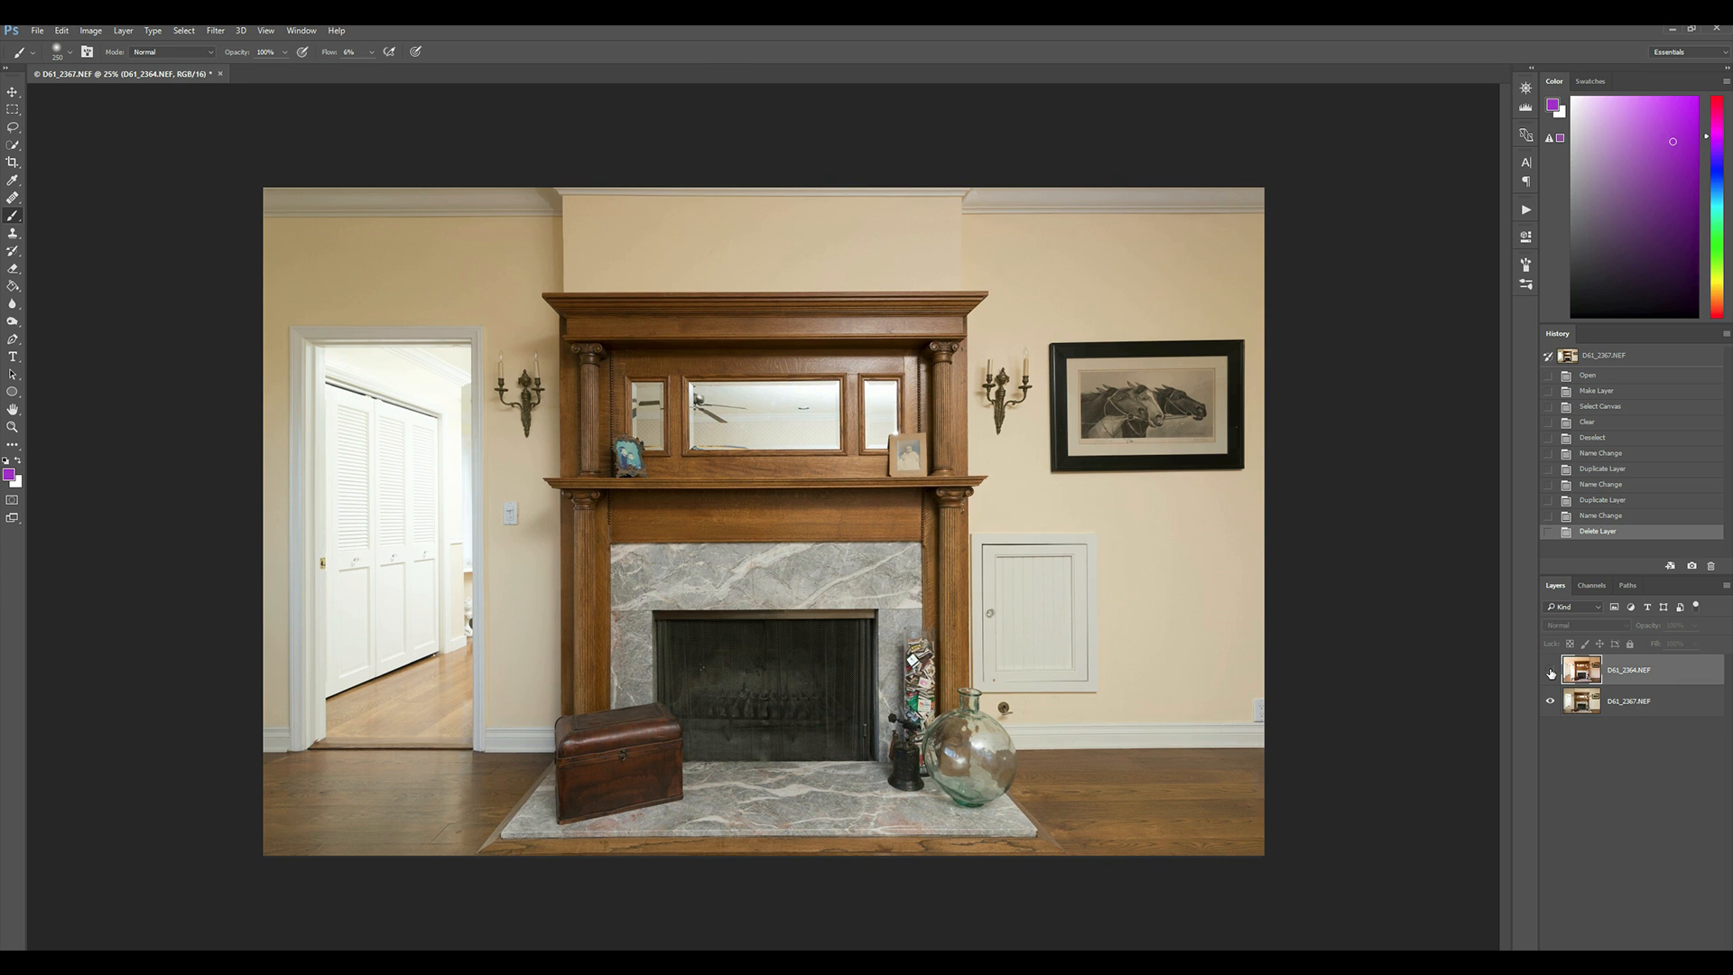
left_click(1551, 671)
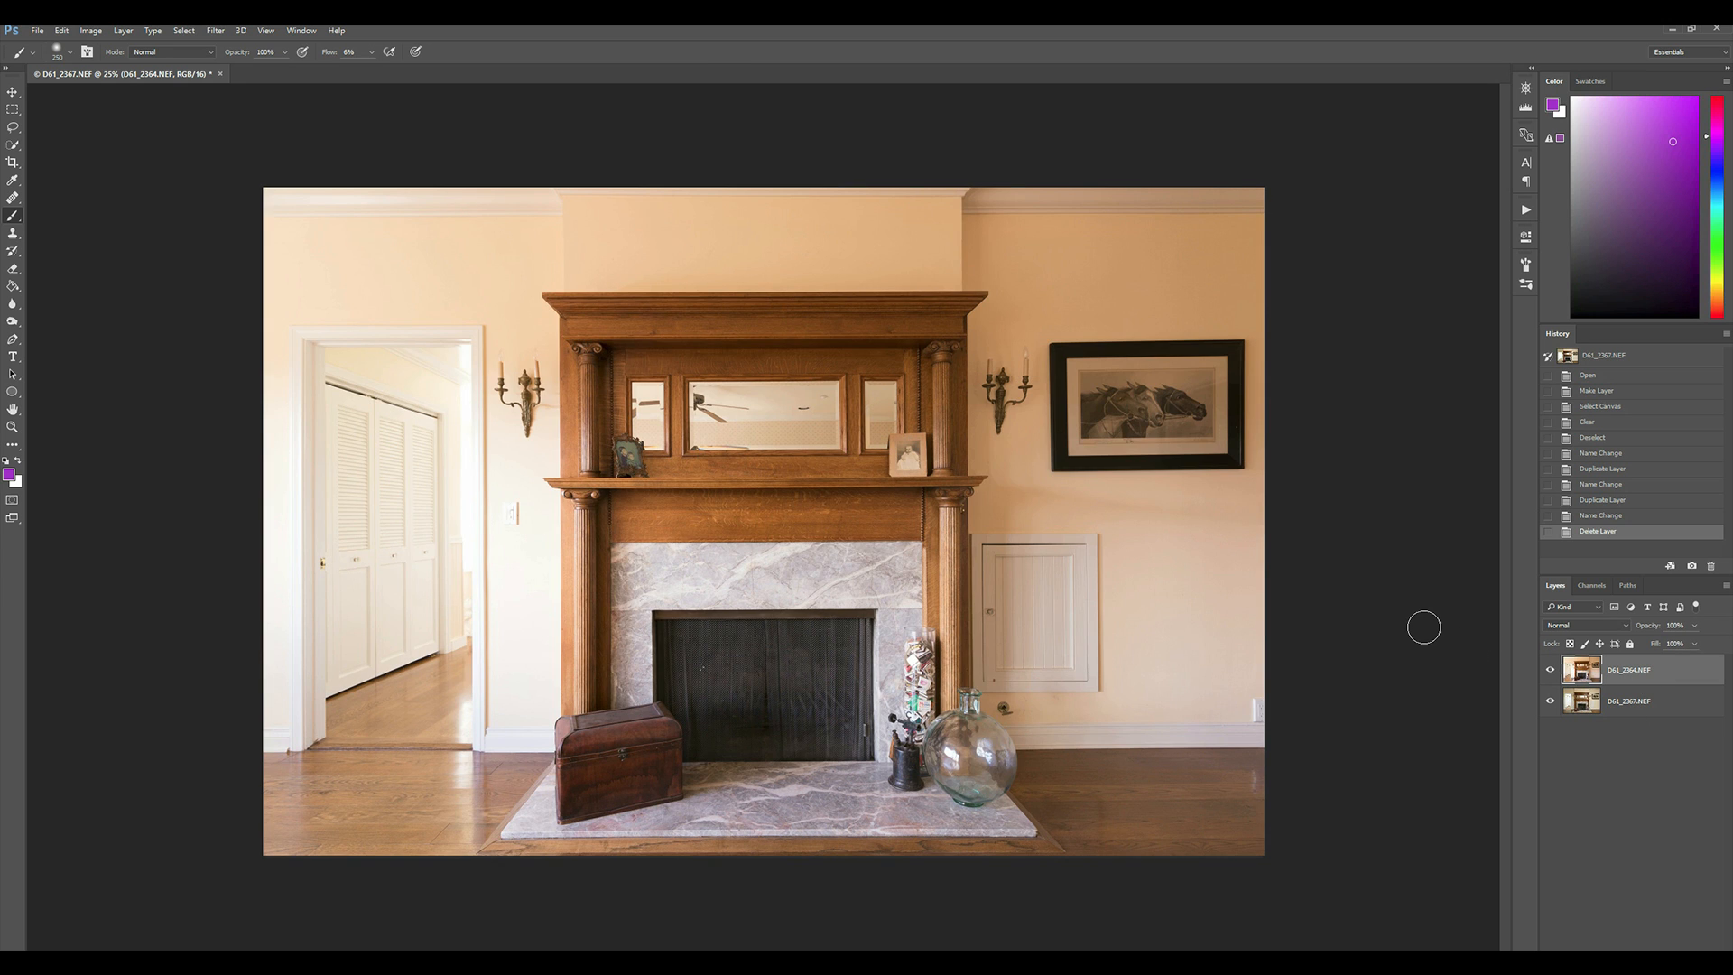
key("alt+v")
key("f")
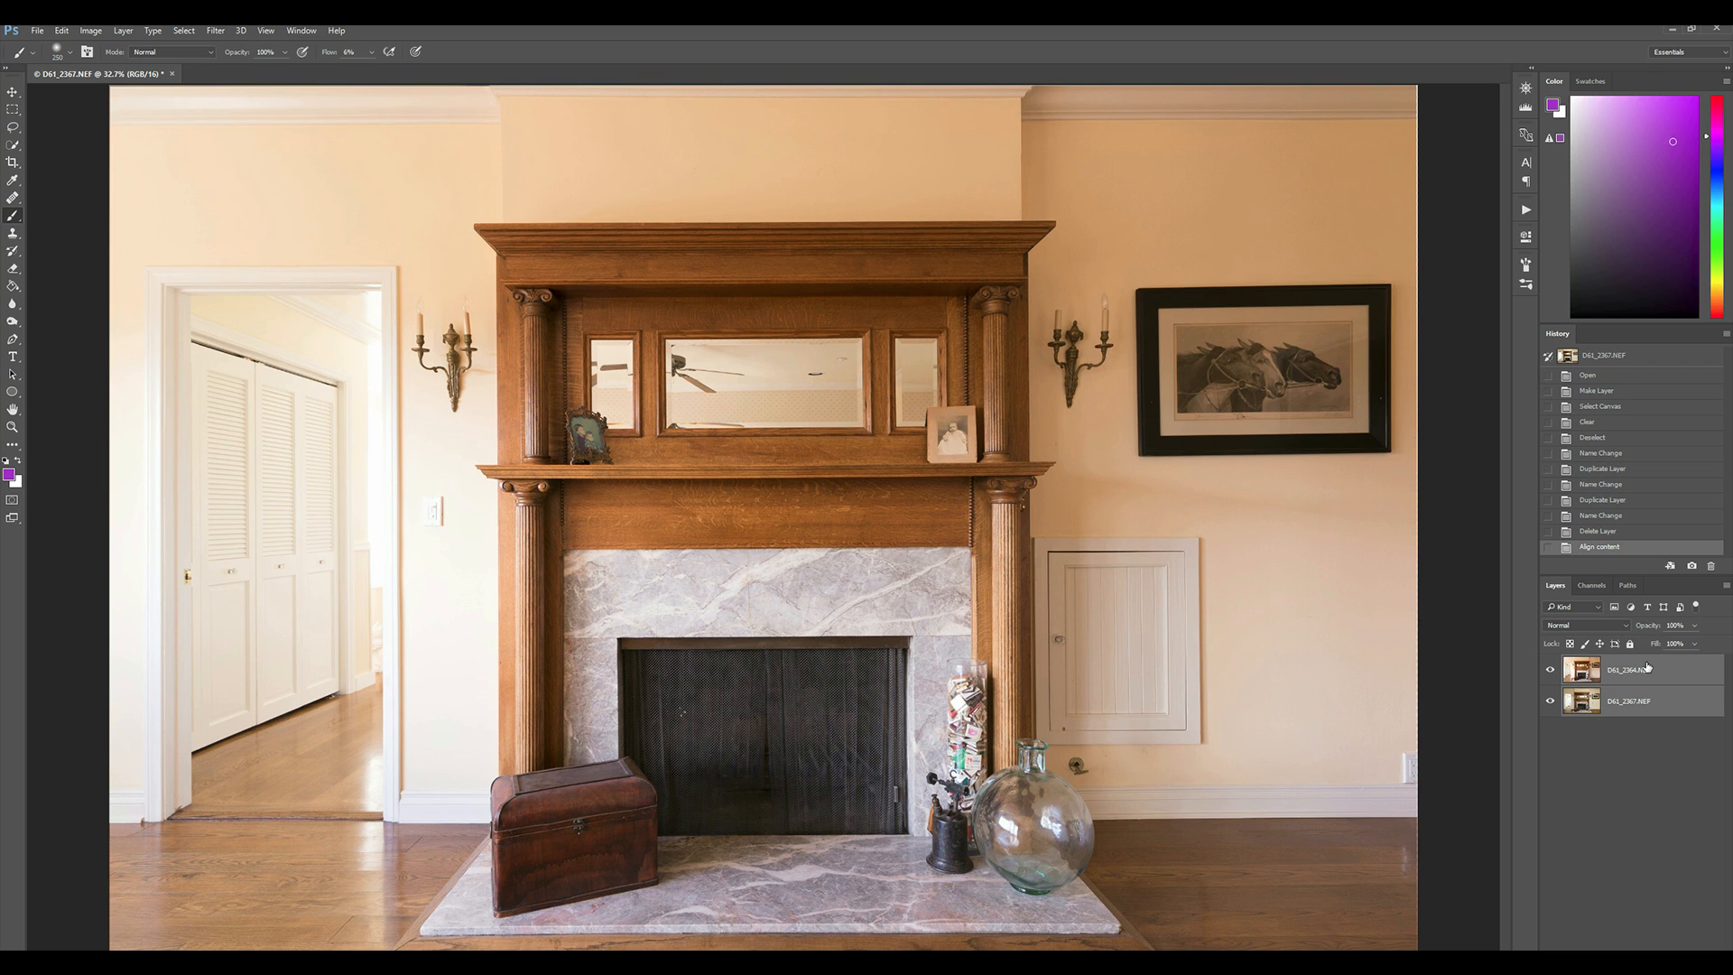
- Change the blend mode of the D61_2364.NEF layer to Luminosity
left_click(1643, 671)
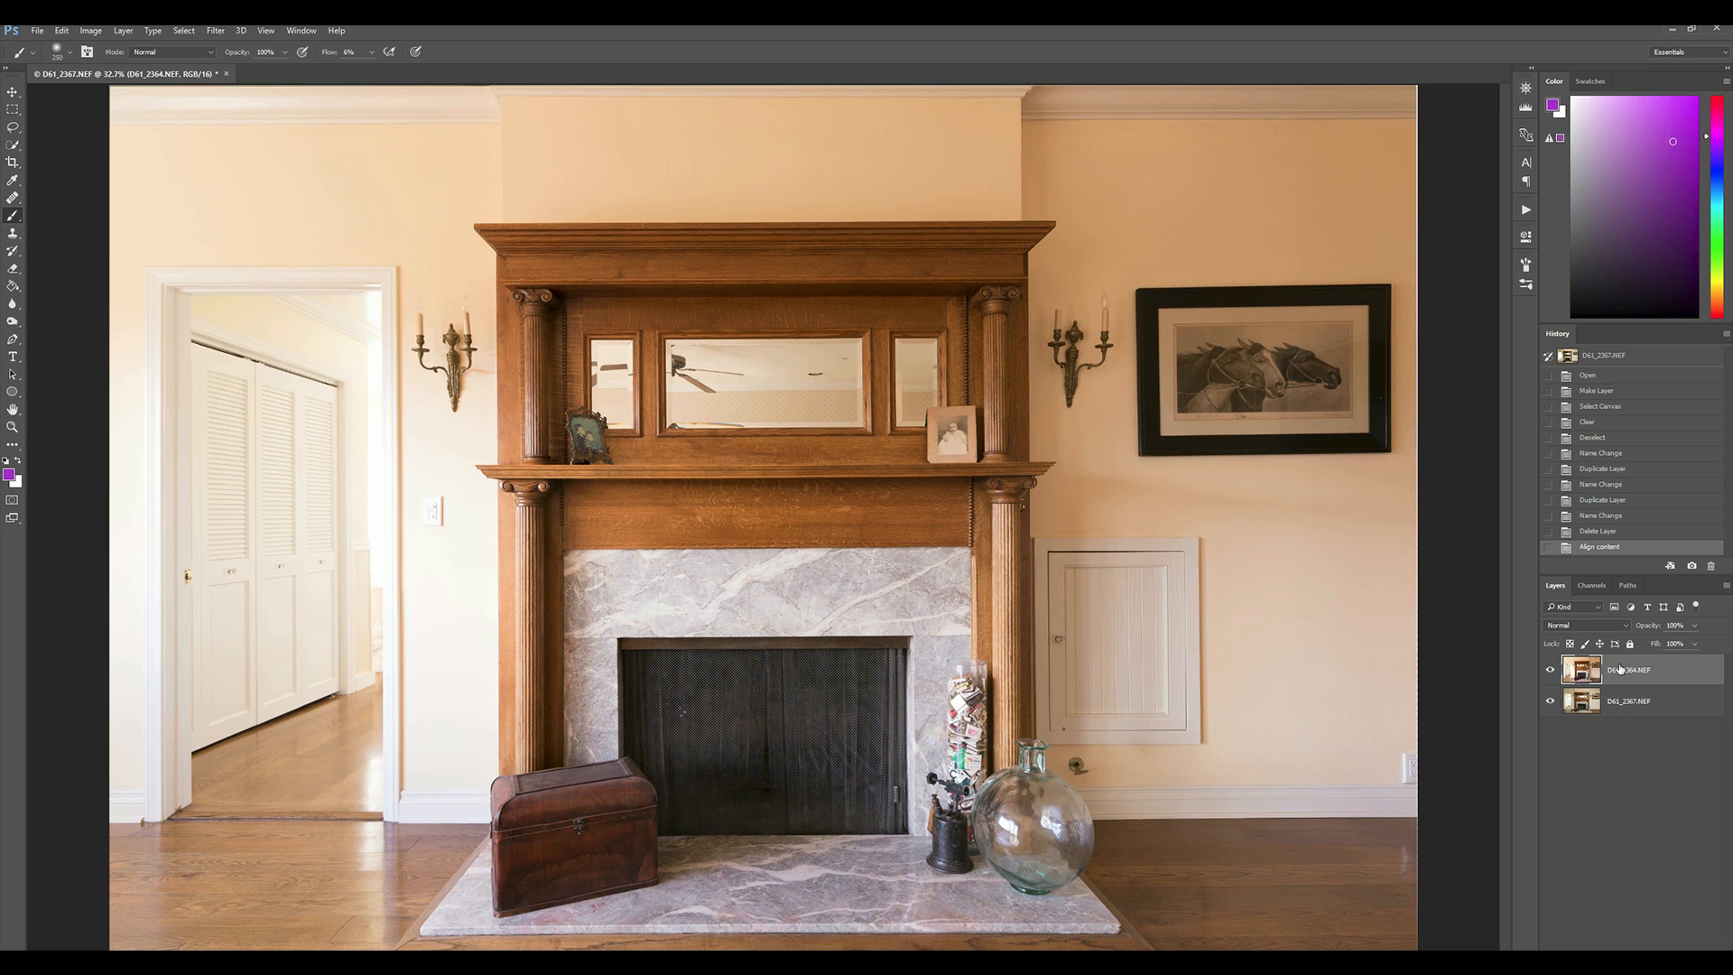
left_click(1606, 625)
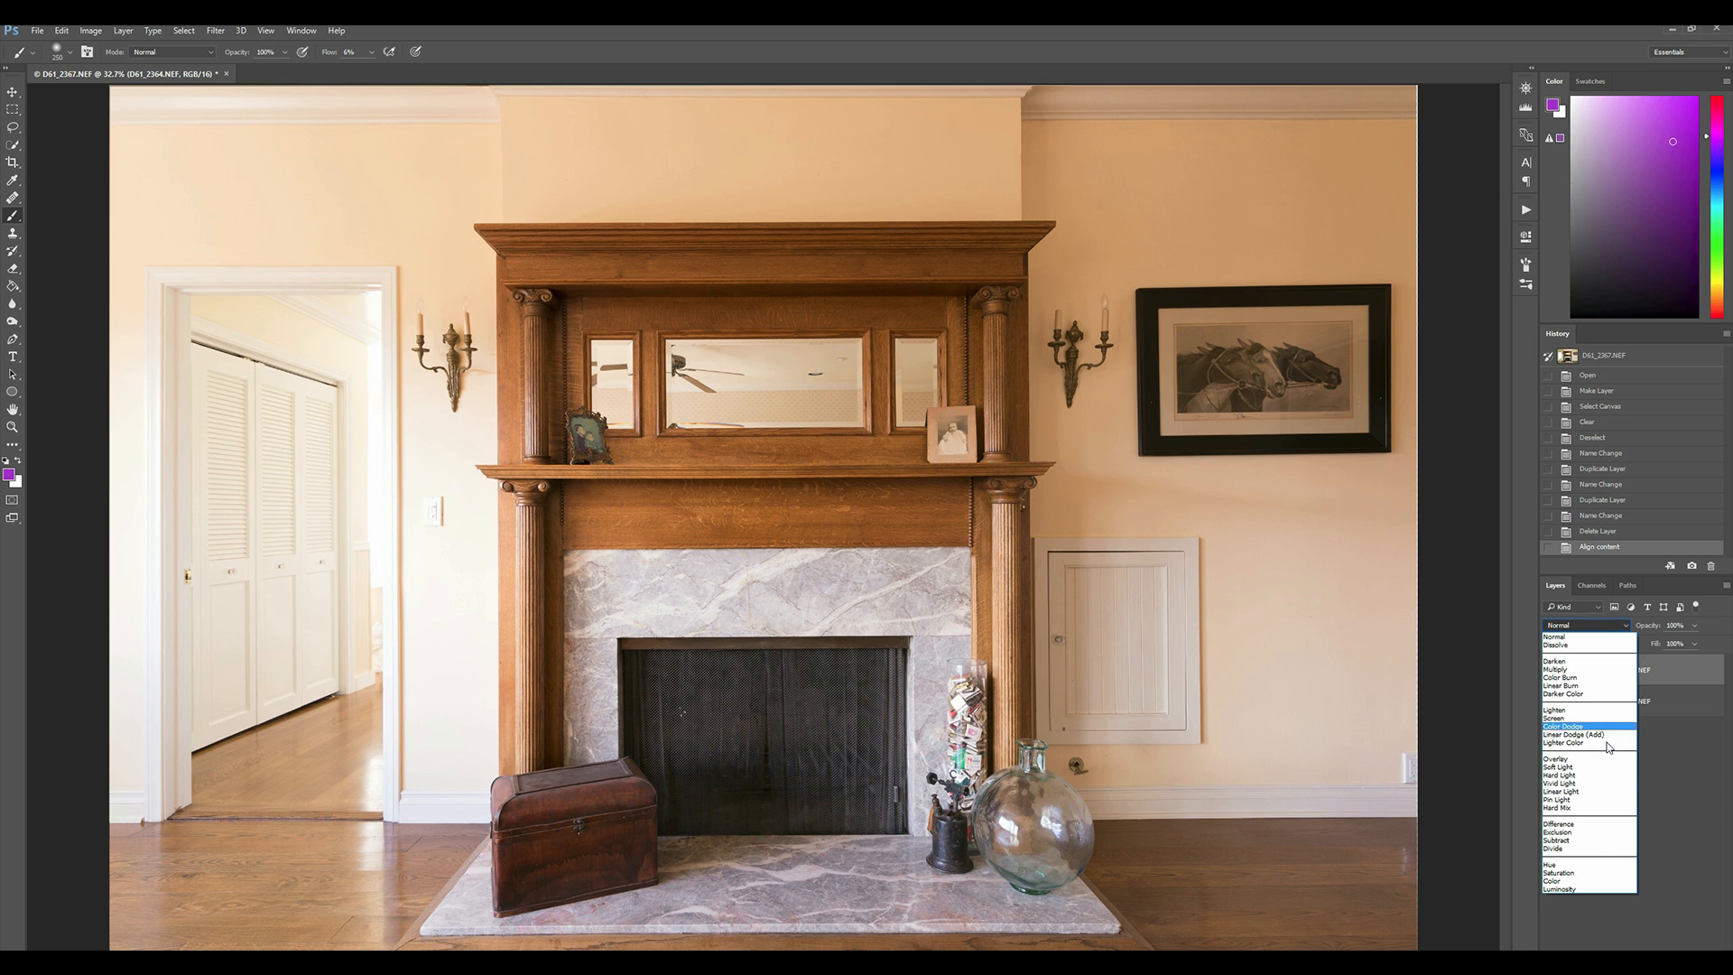
left_click(1604, 890)
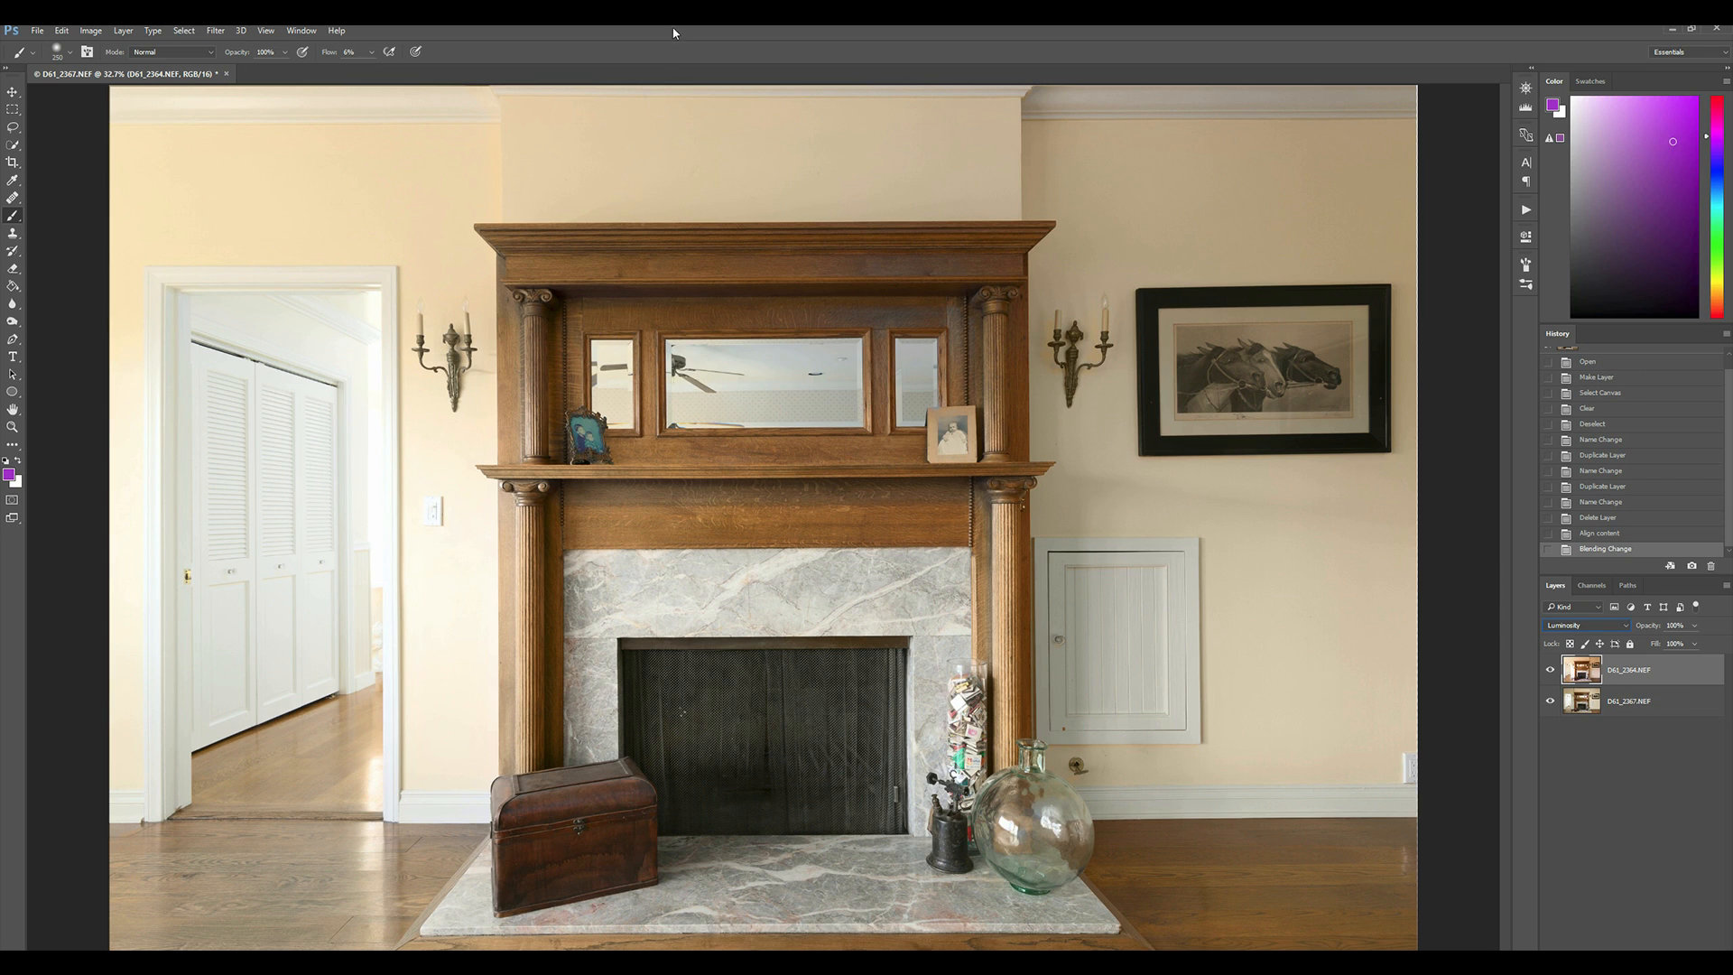
- Examine the mirror's ceiling fan reflection up close with the D61_2364.NEF layer on and off, leaving that layer hidden
left_click(13, 427)
left_click_drag(696, 382, 715, 382)
left_click(715, 382)
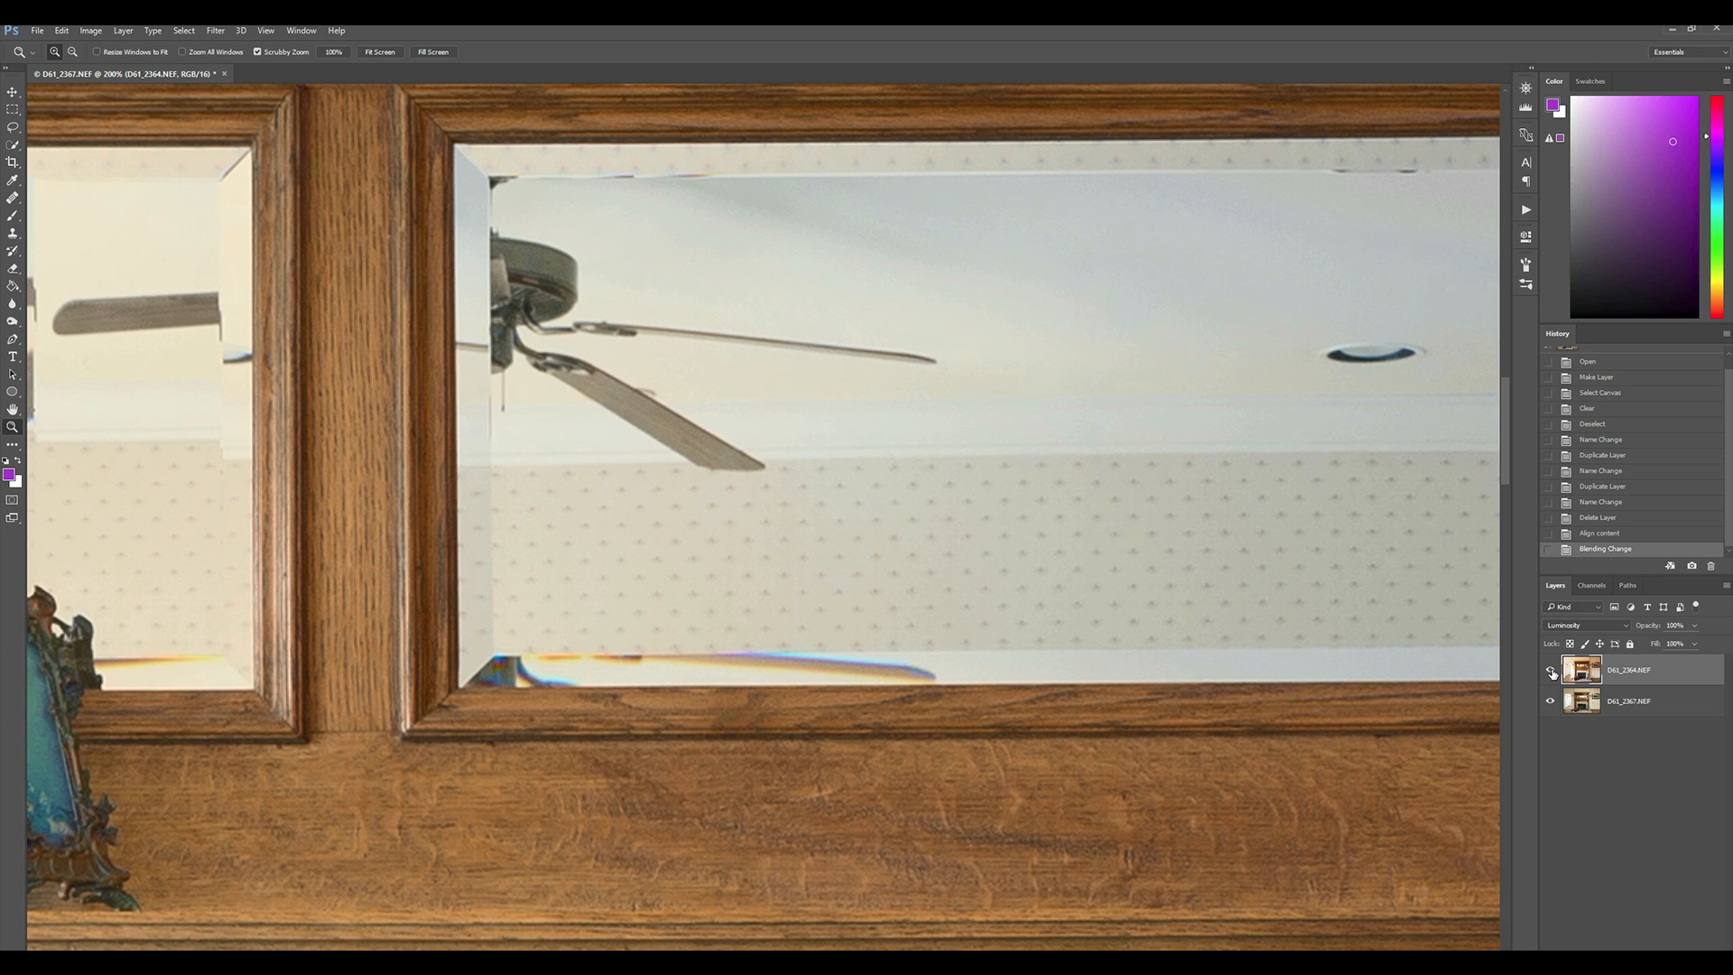
left_click(1552, 671)
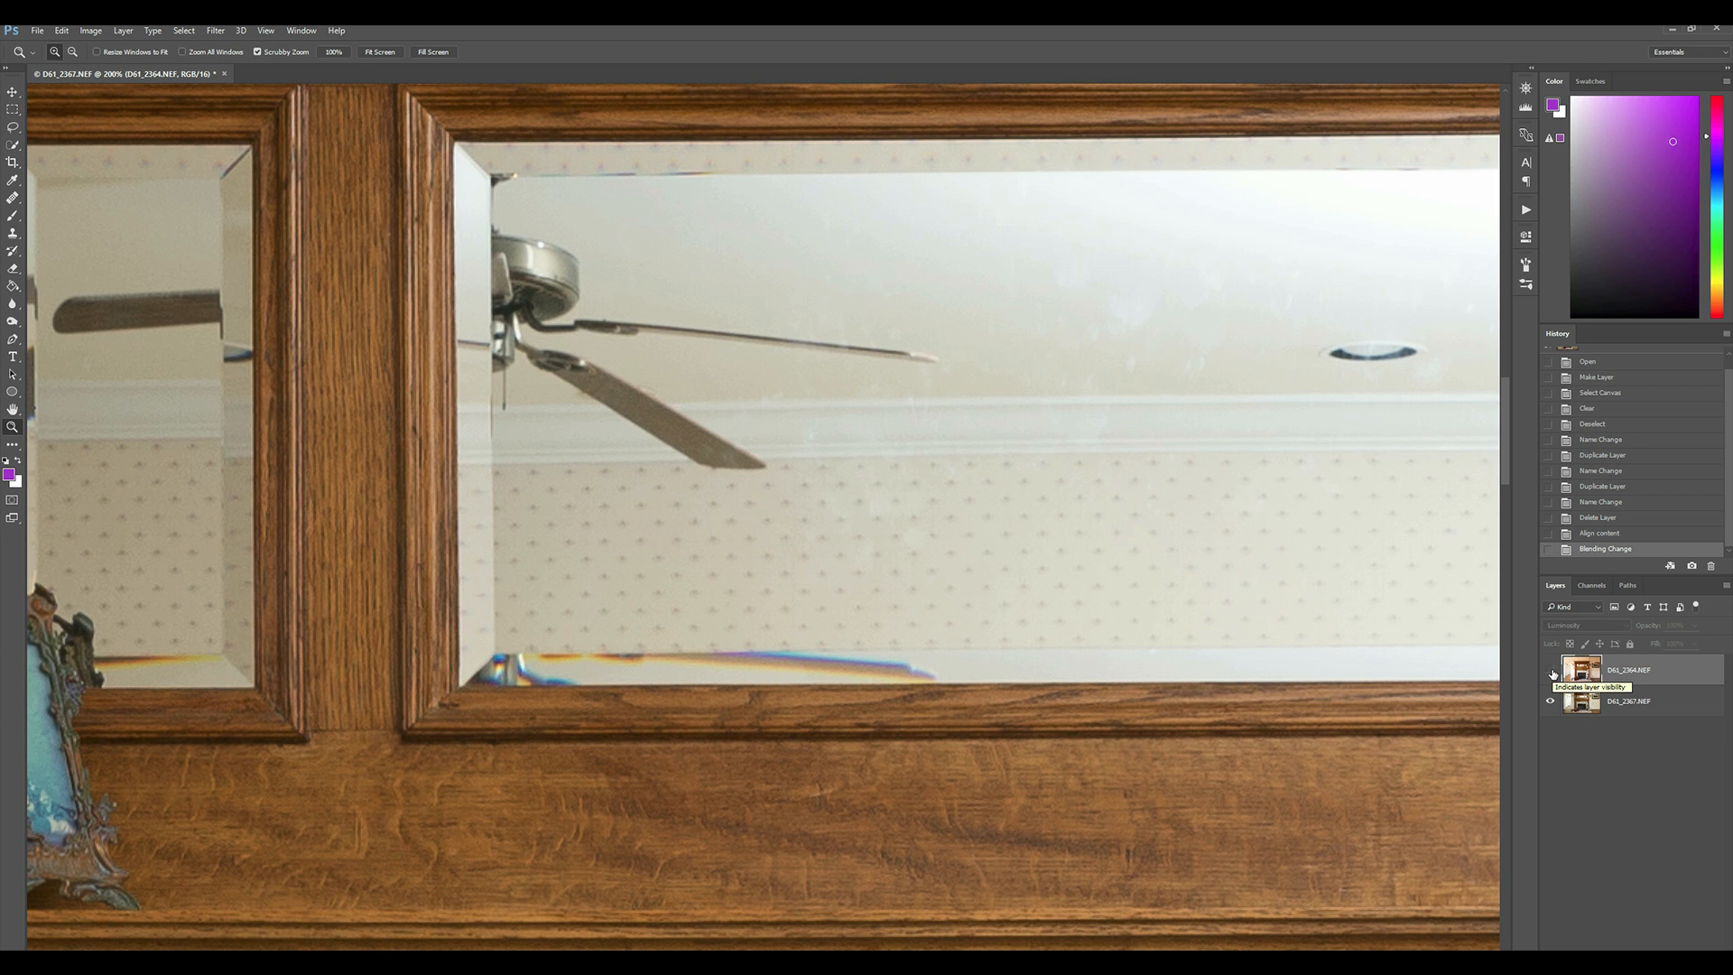
left_click(1552, 670)
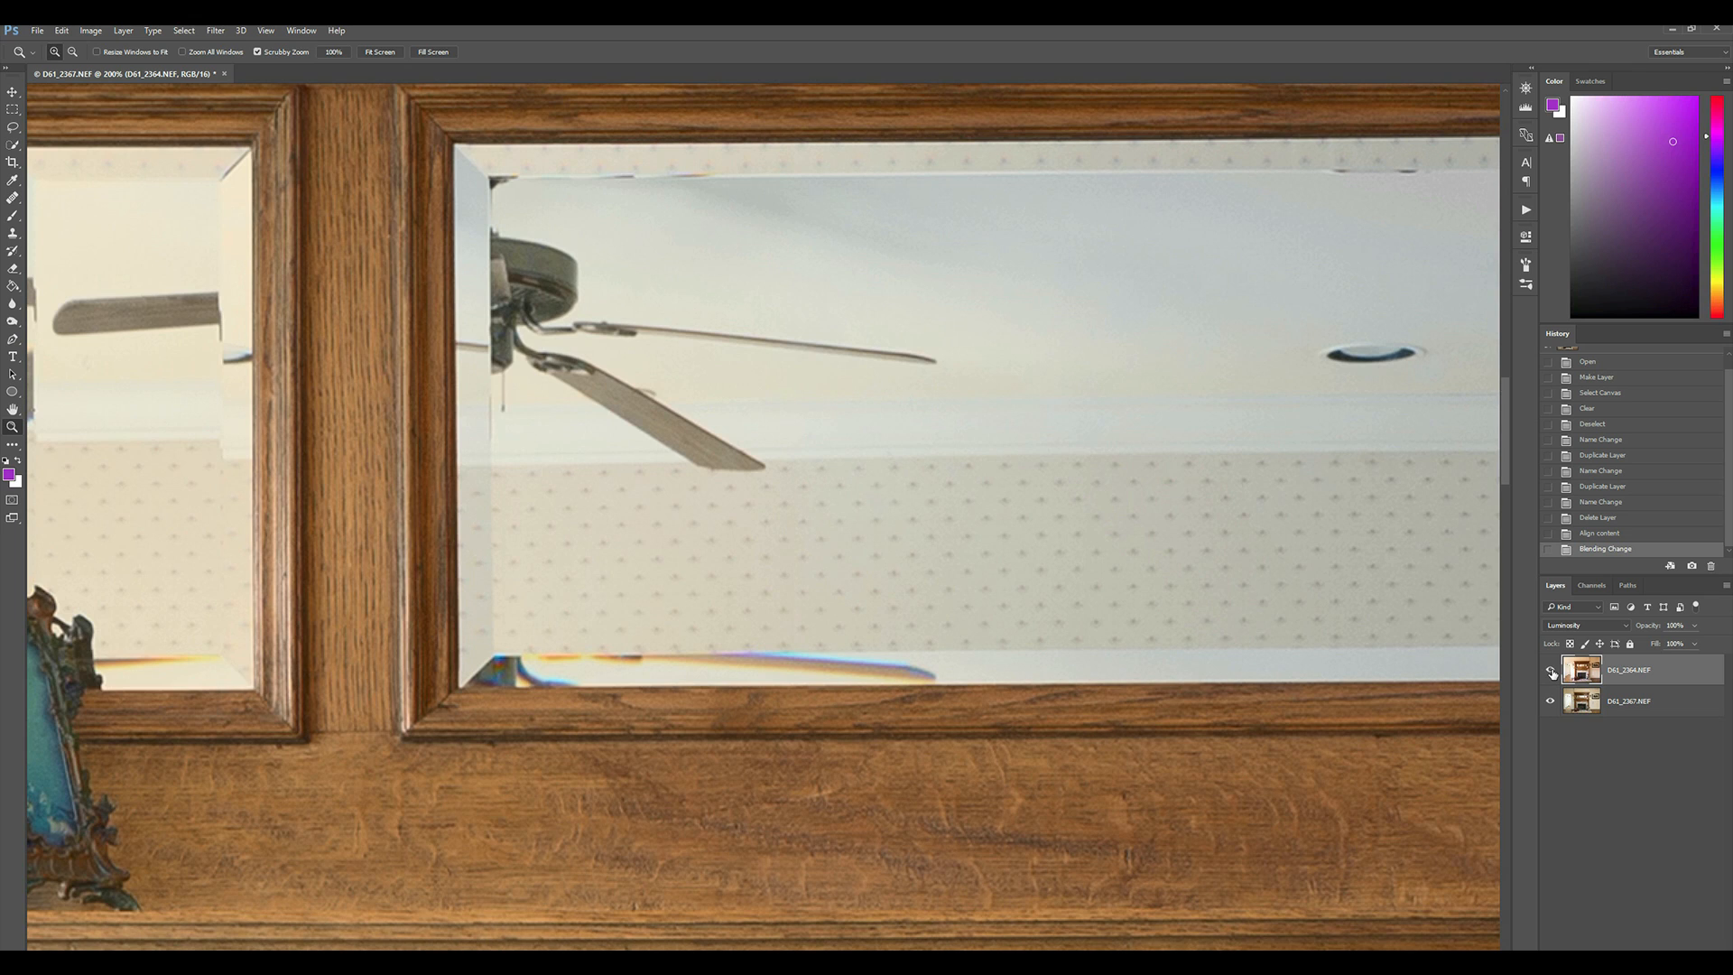
left_click(1552, 671)
left_click(1552, 670)
left_click(1551, 670)
key("alt+v")
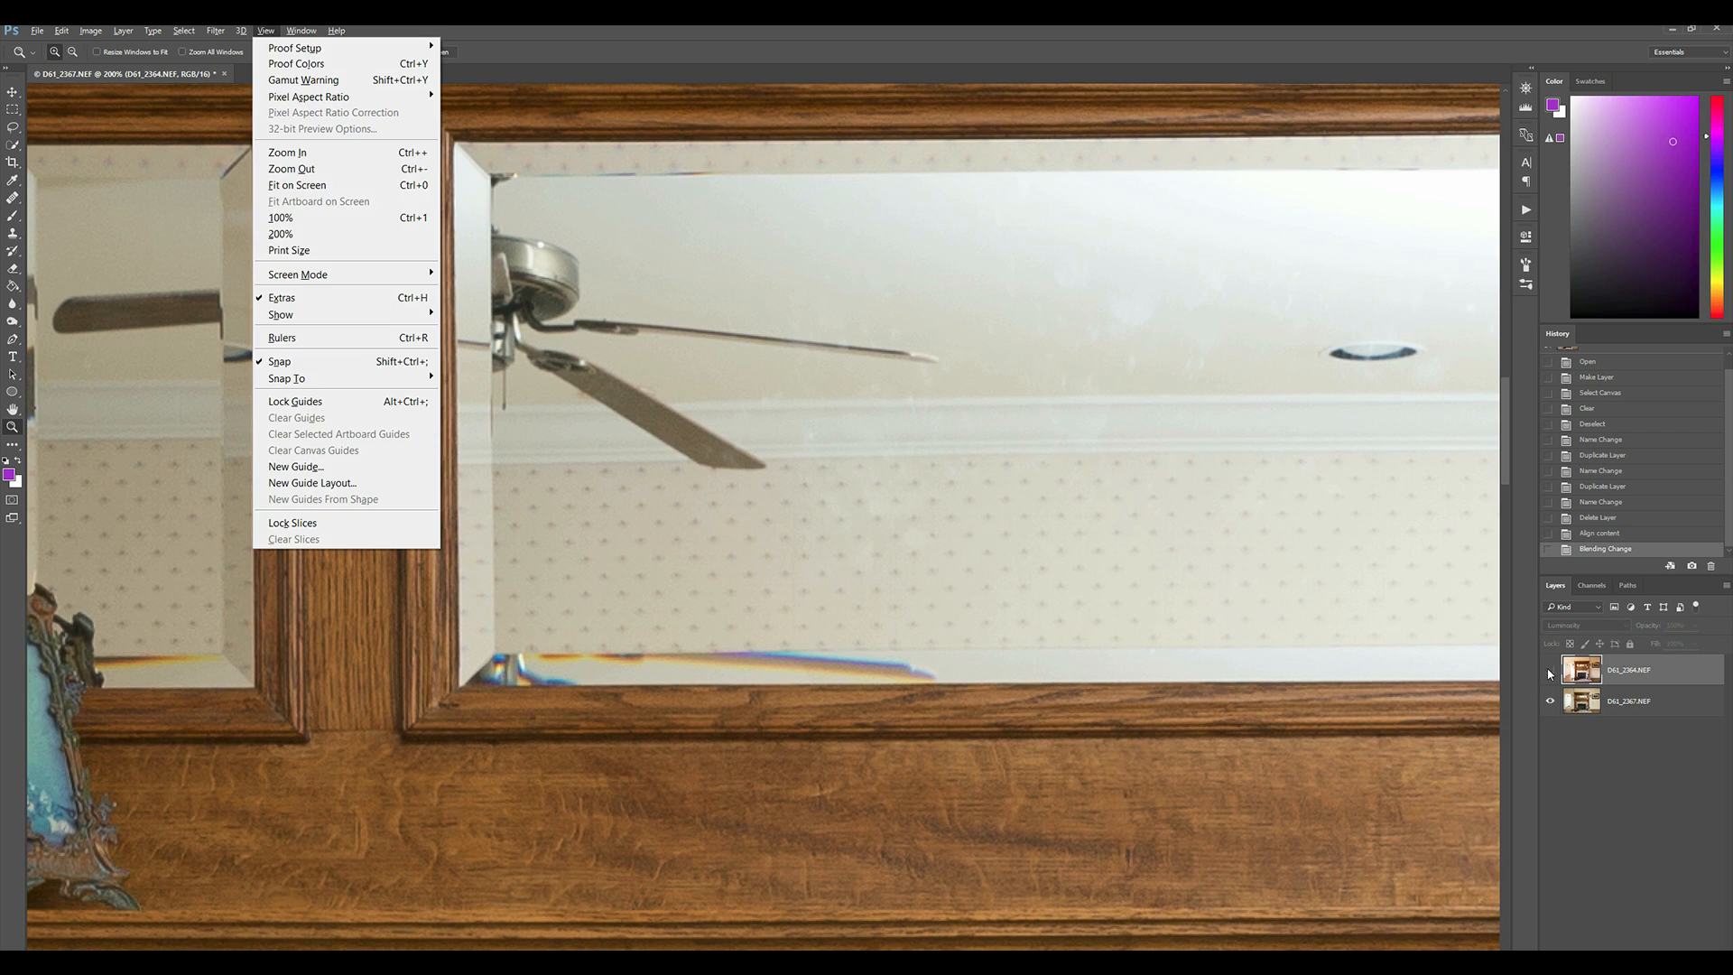
key("f")
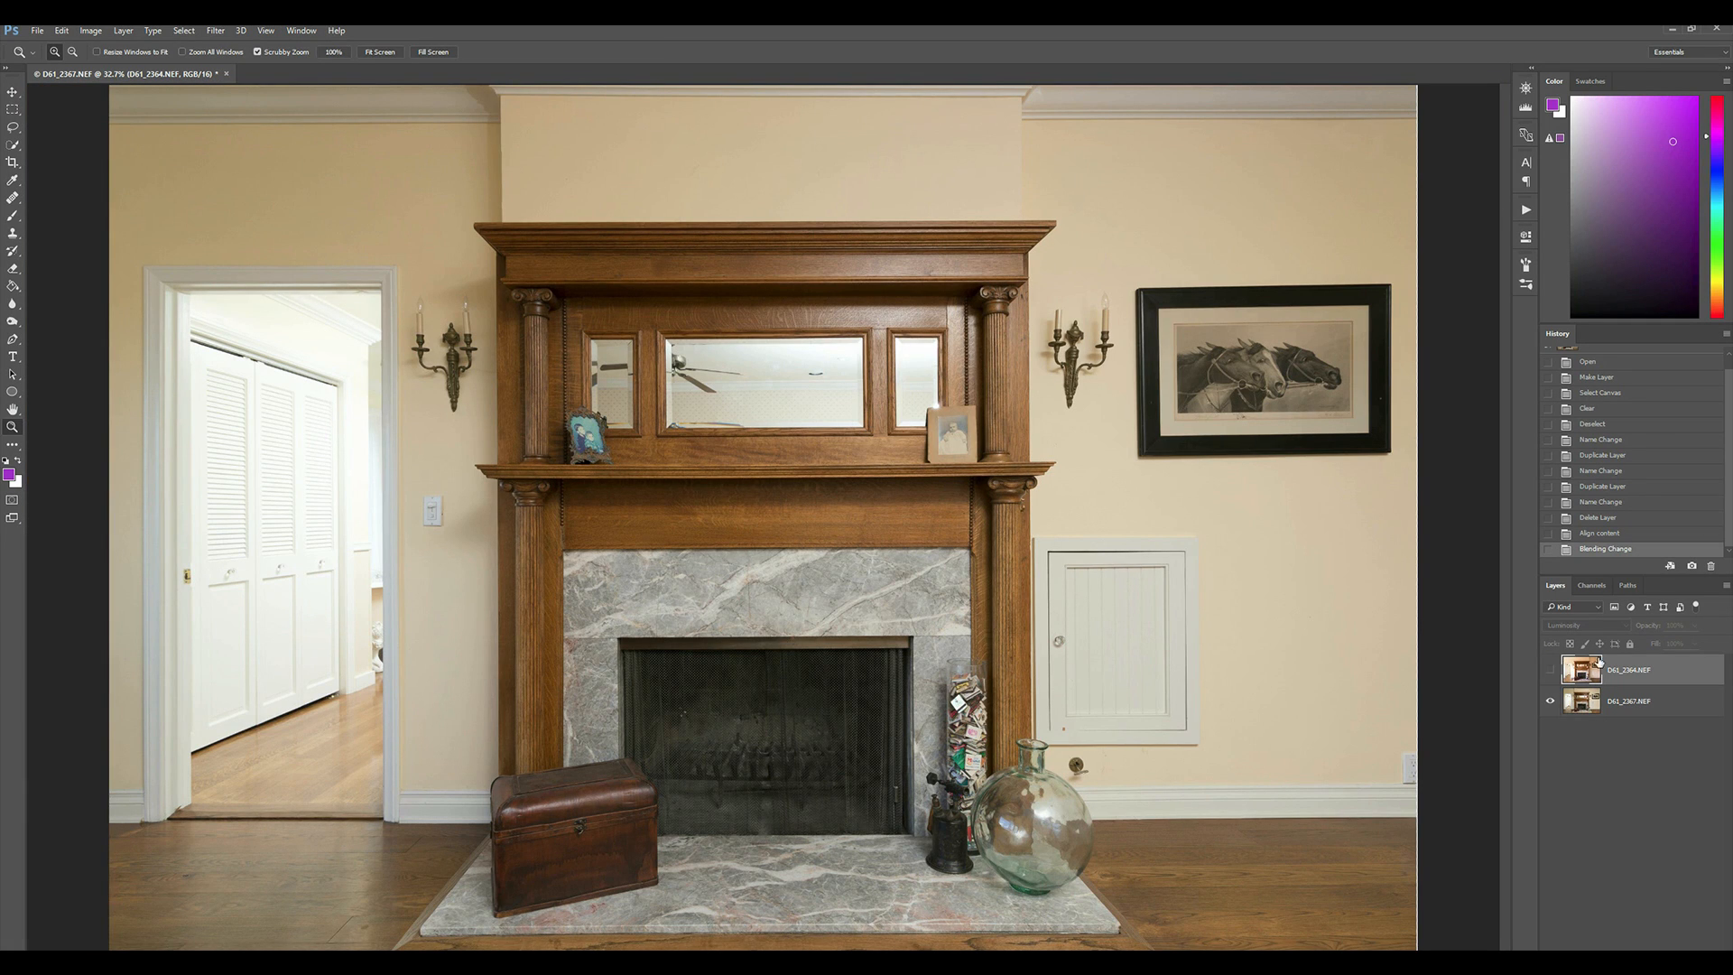
- Show the D61_2364.NEF layer again and set its blend mode back to Normal
left_click(1552, 672)
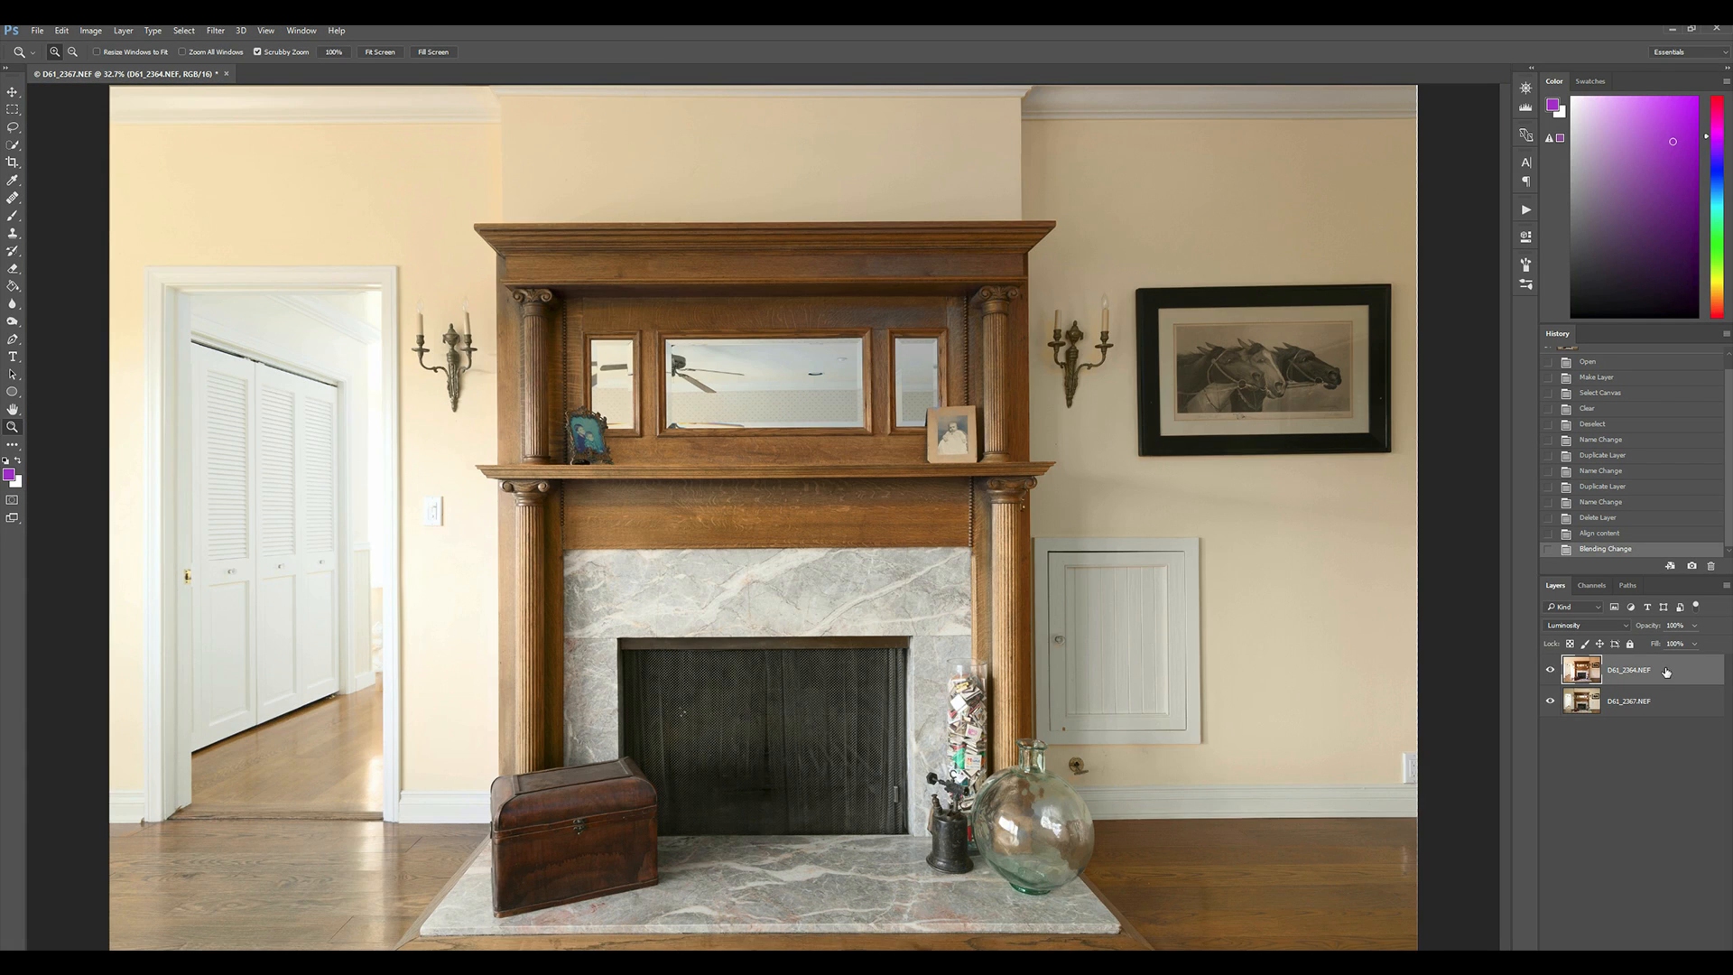
left_click(1593, 624)
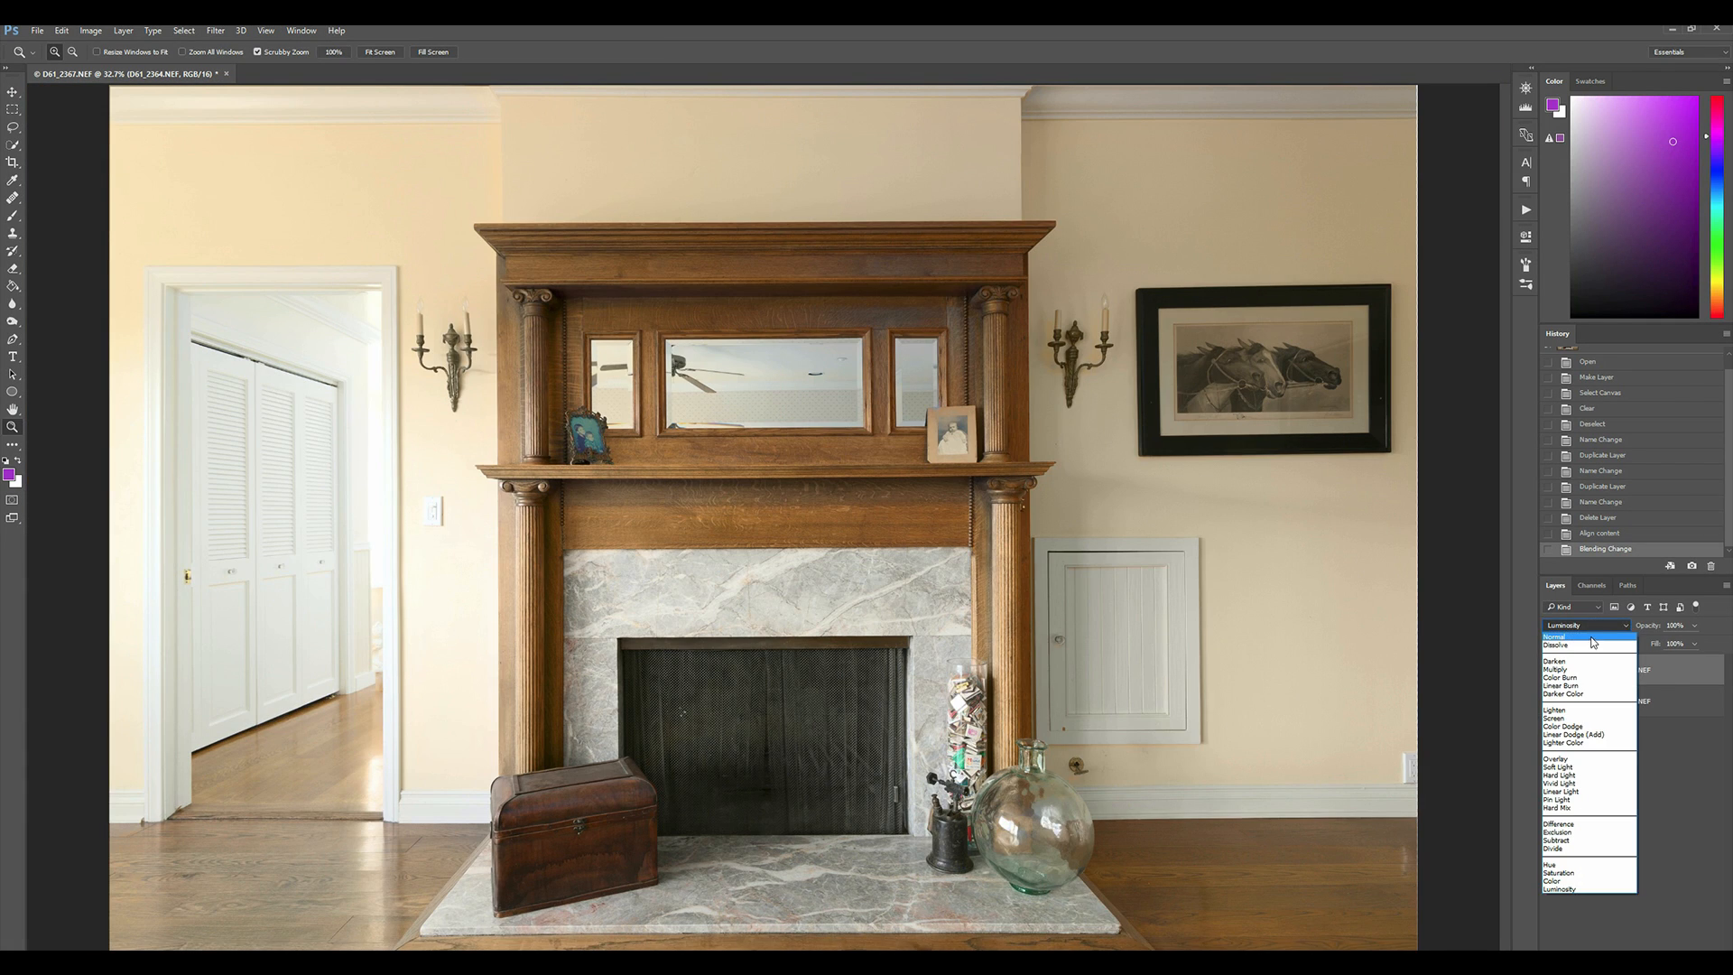
left_click(1593, 637)
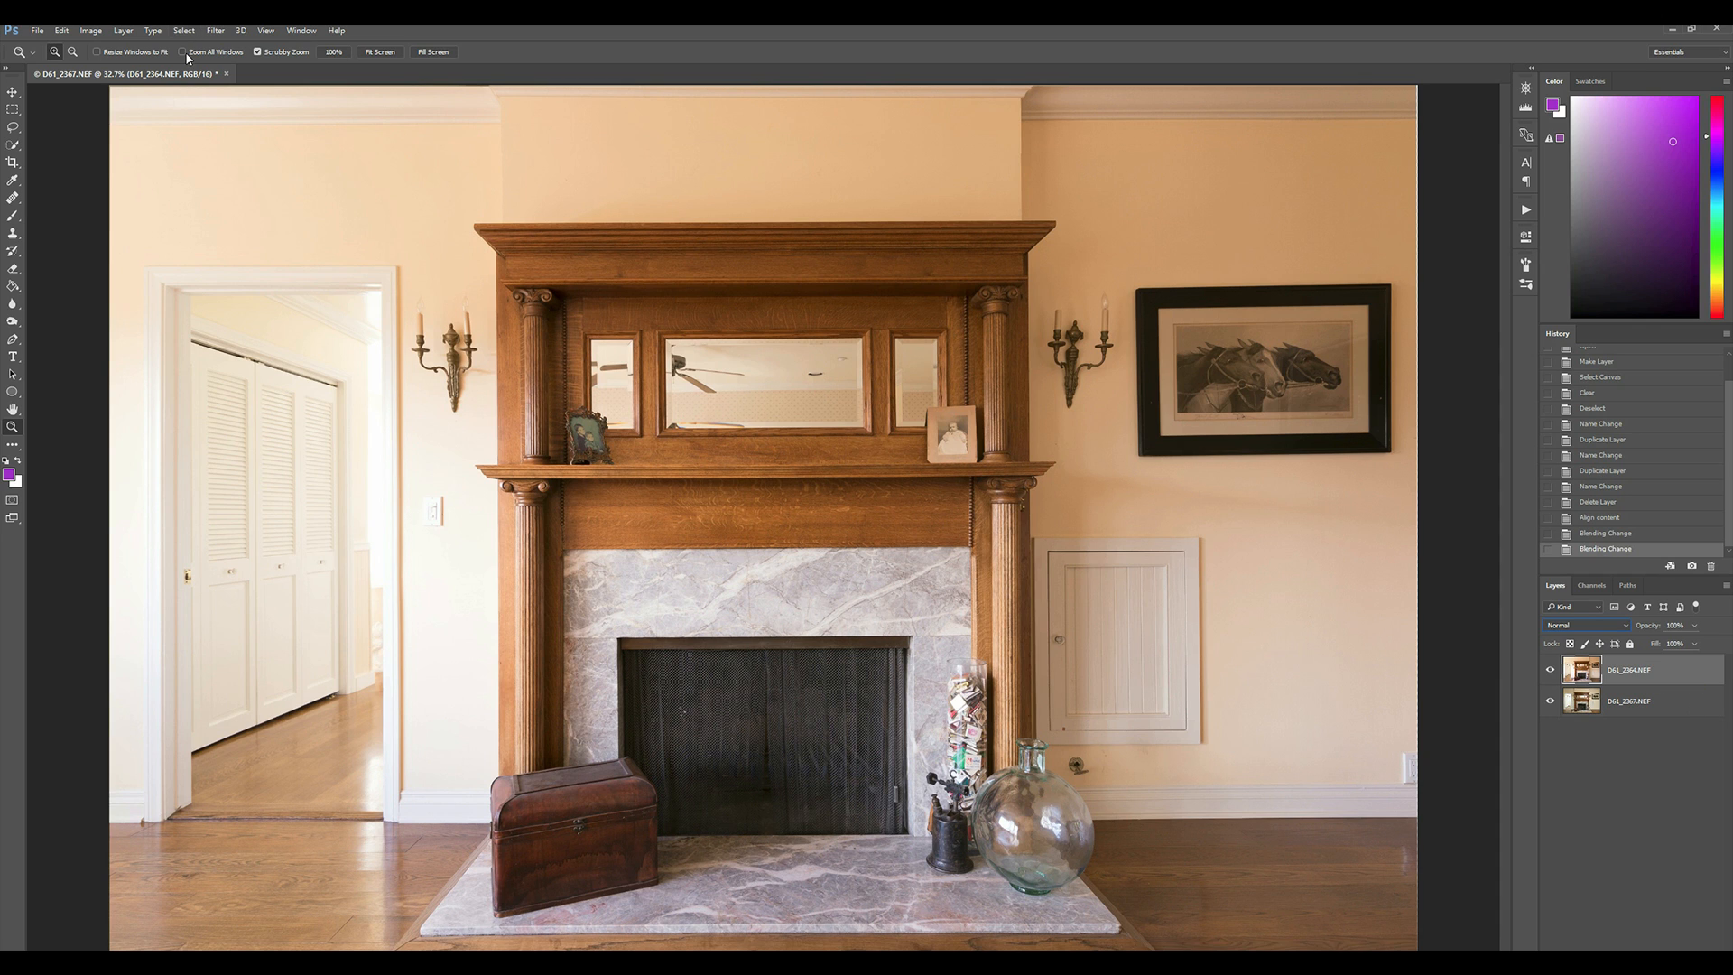
- Apply Match Color to the D61_2364.NEF layer using layer D61_2367.NEF of document D61_2367.NEF as source, and compare it with the layer beneath
left_click(94, 32)
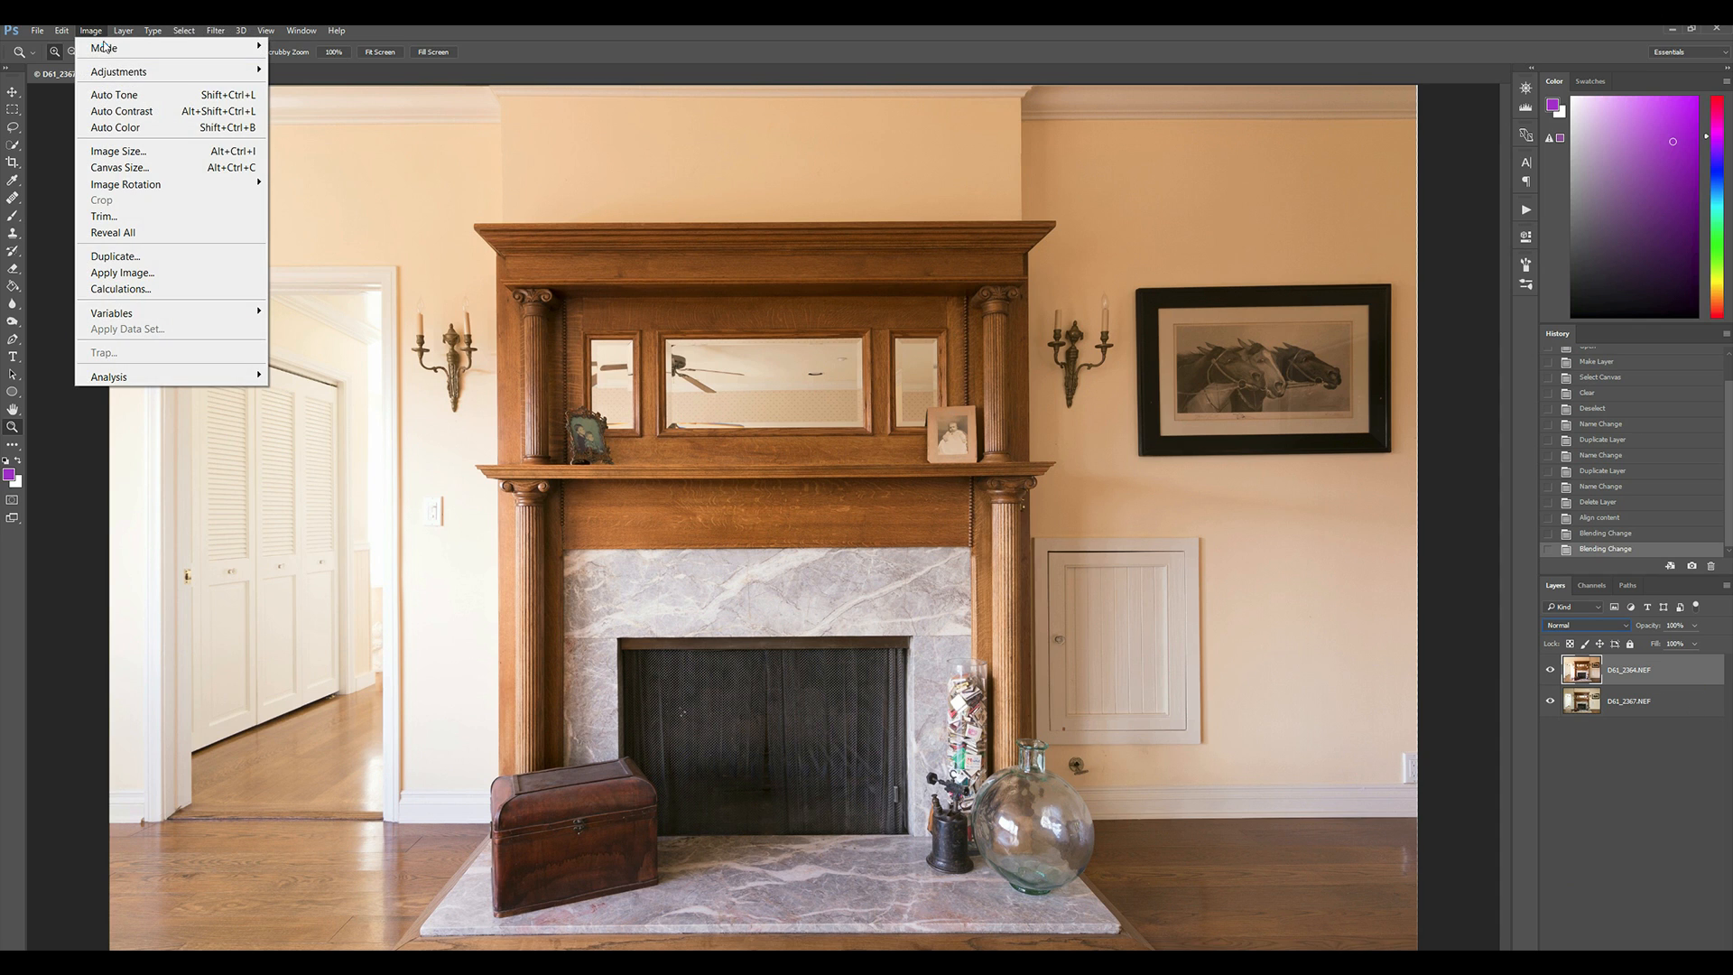
mouse_move(116, 71)
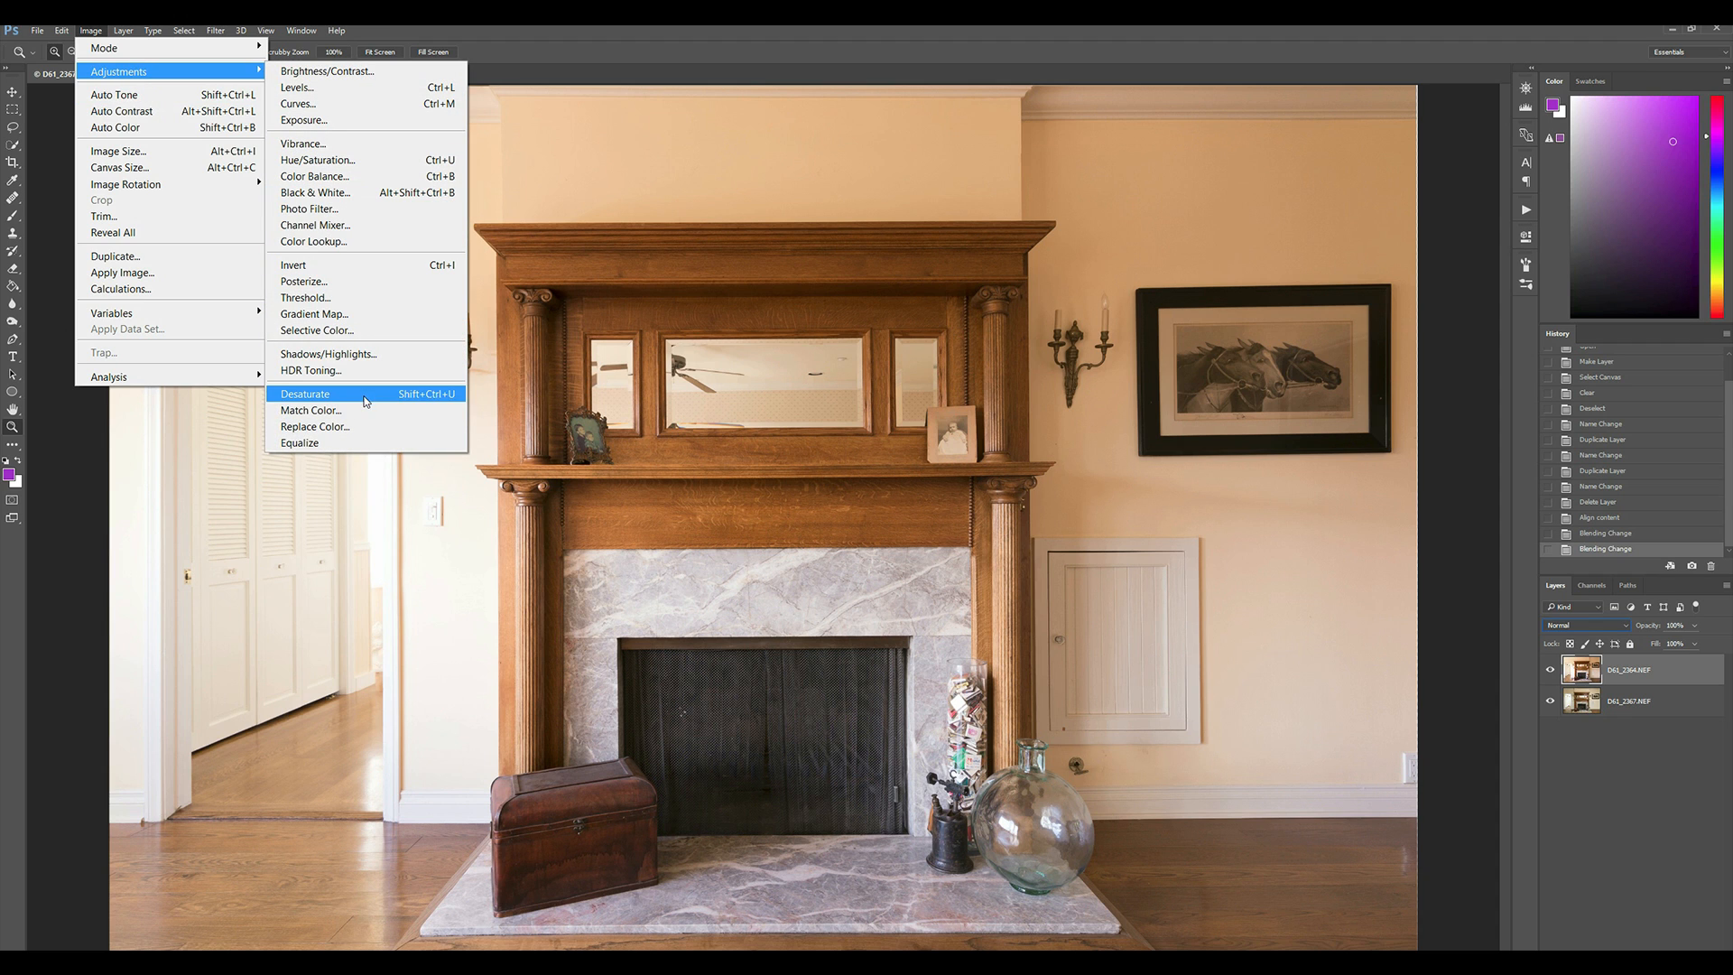
left_click(362, 412)
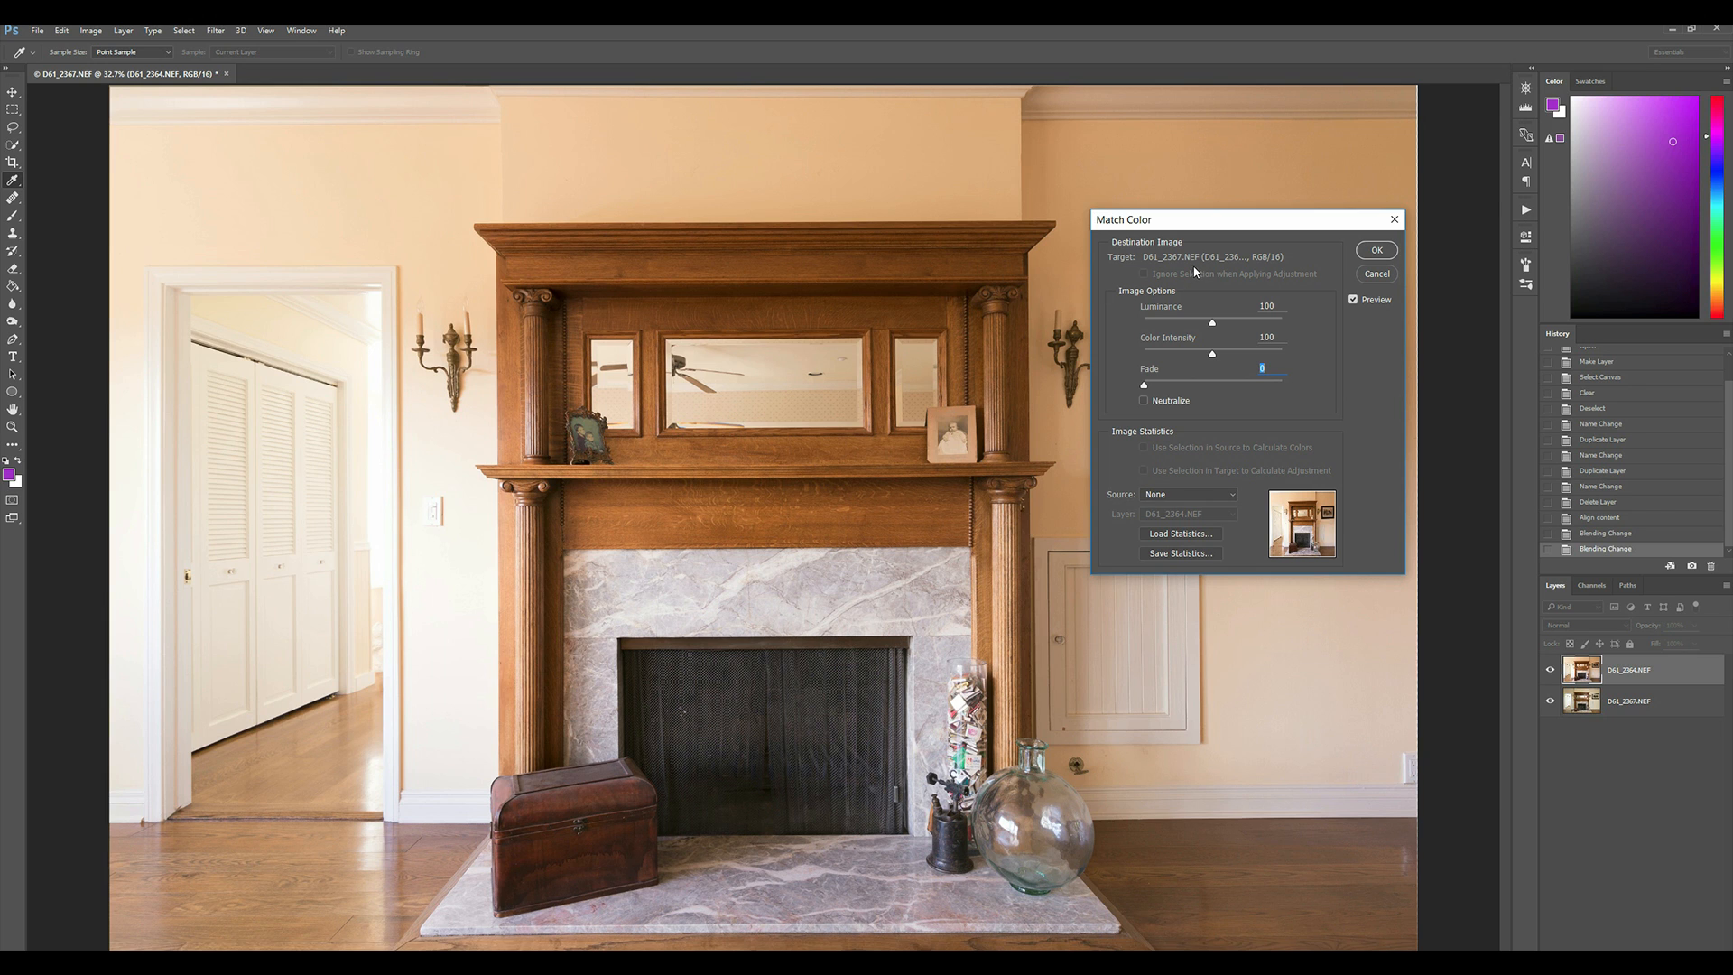
left_click(1228, 497)
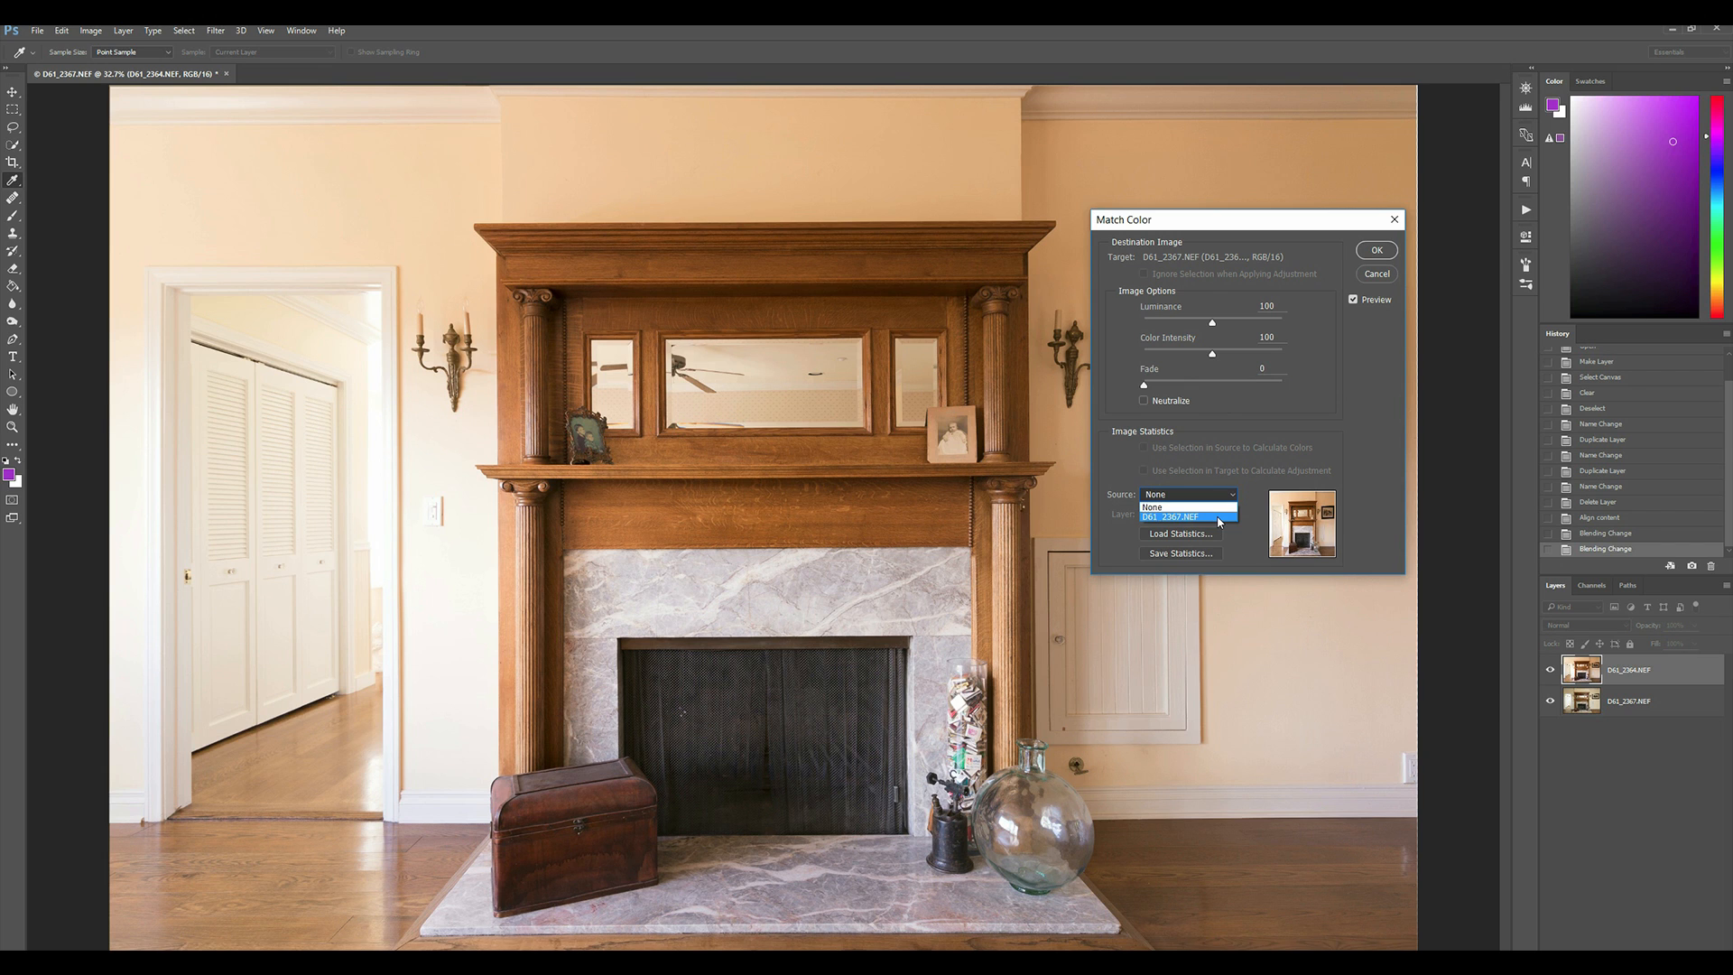
left_click(1219, 518)
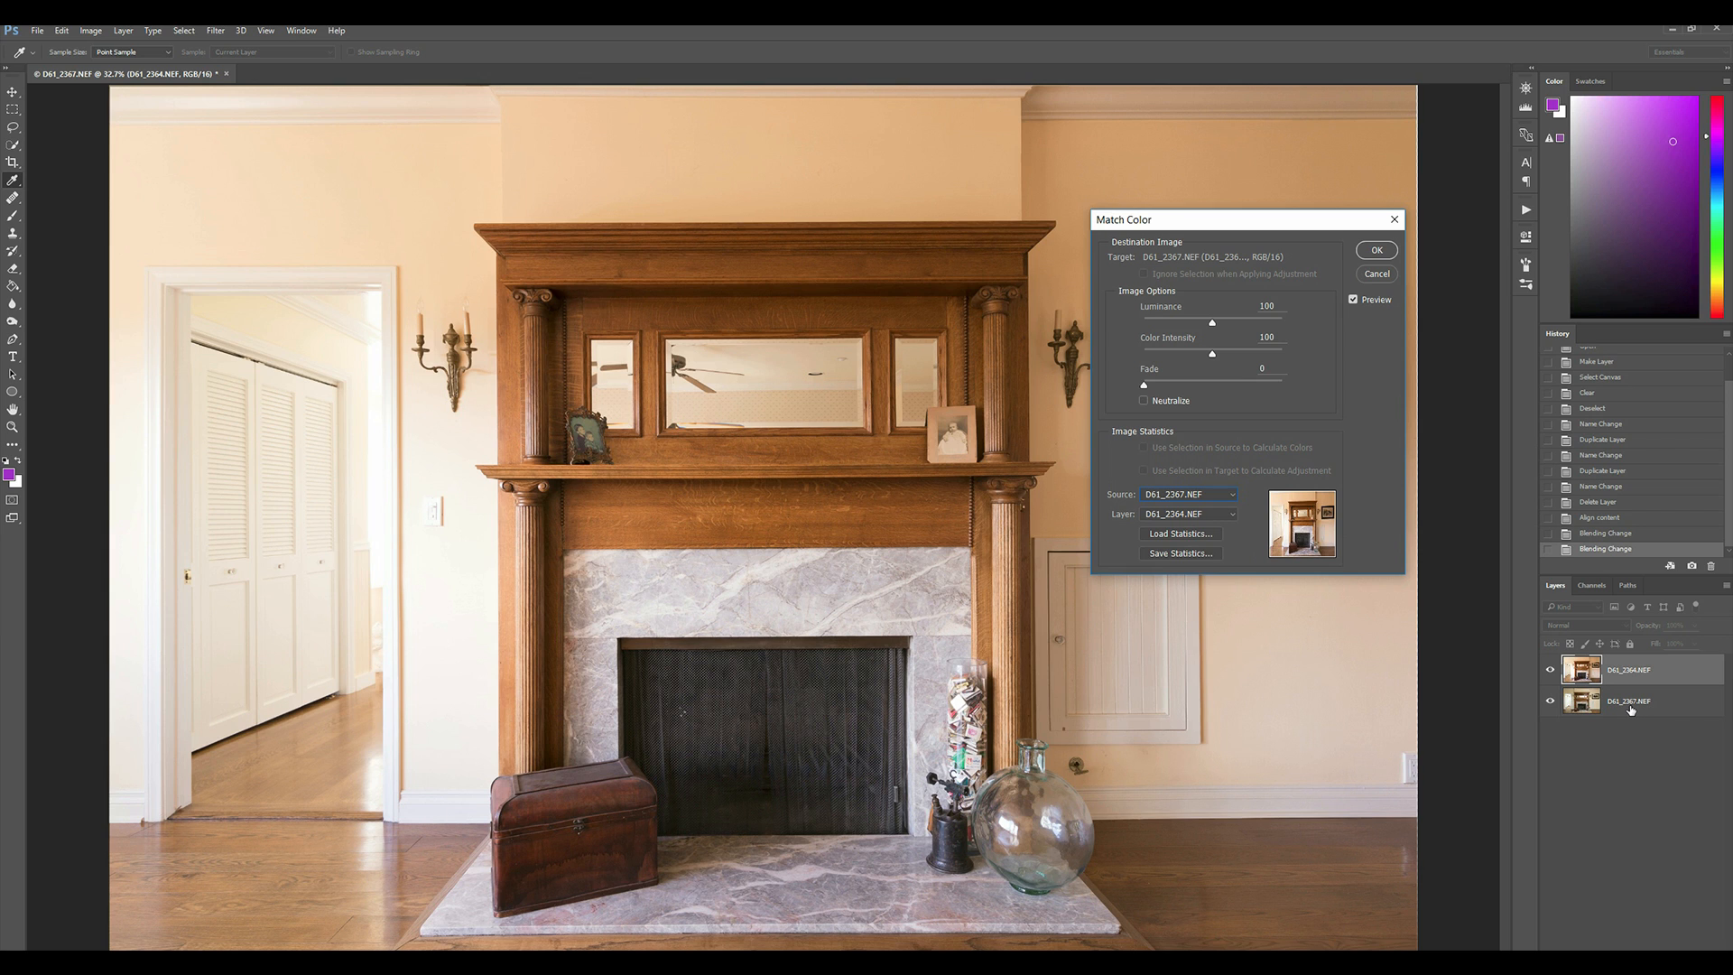
left_click(1214, 517)
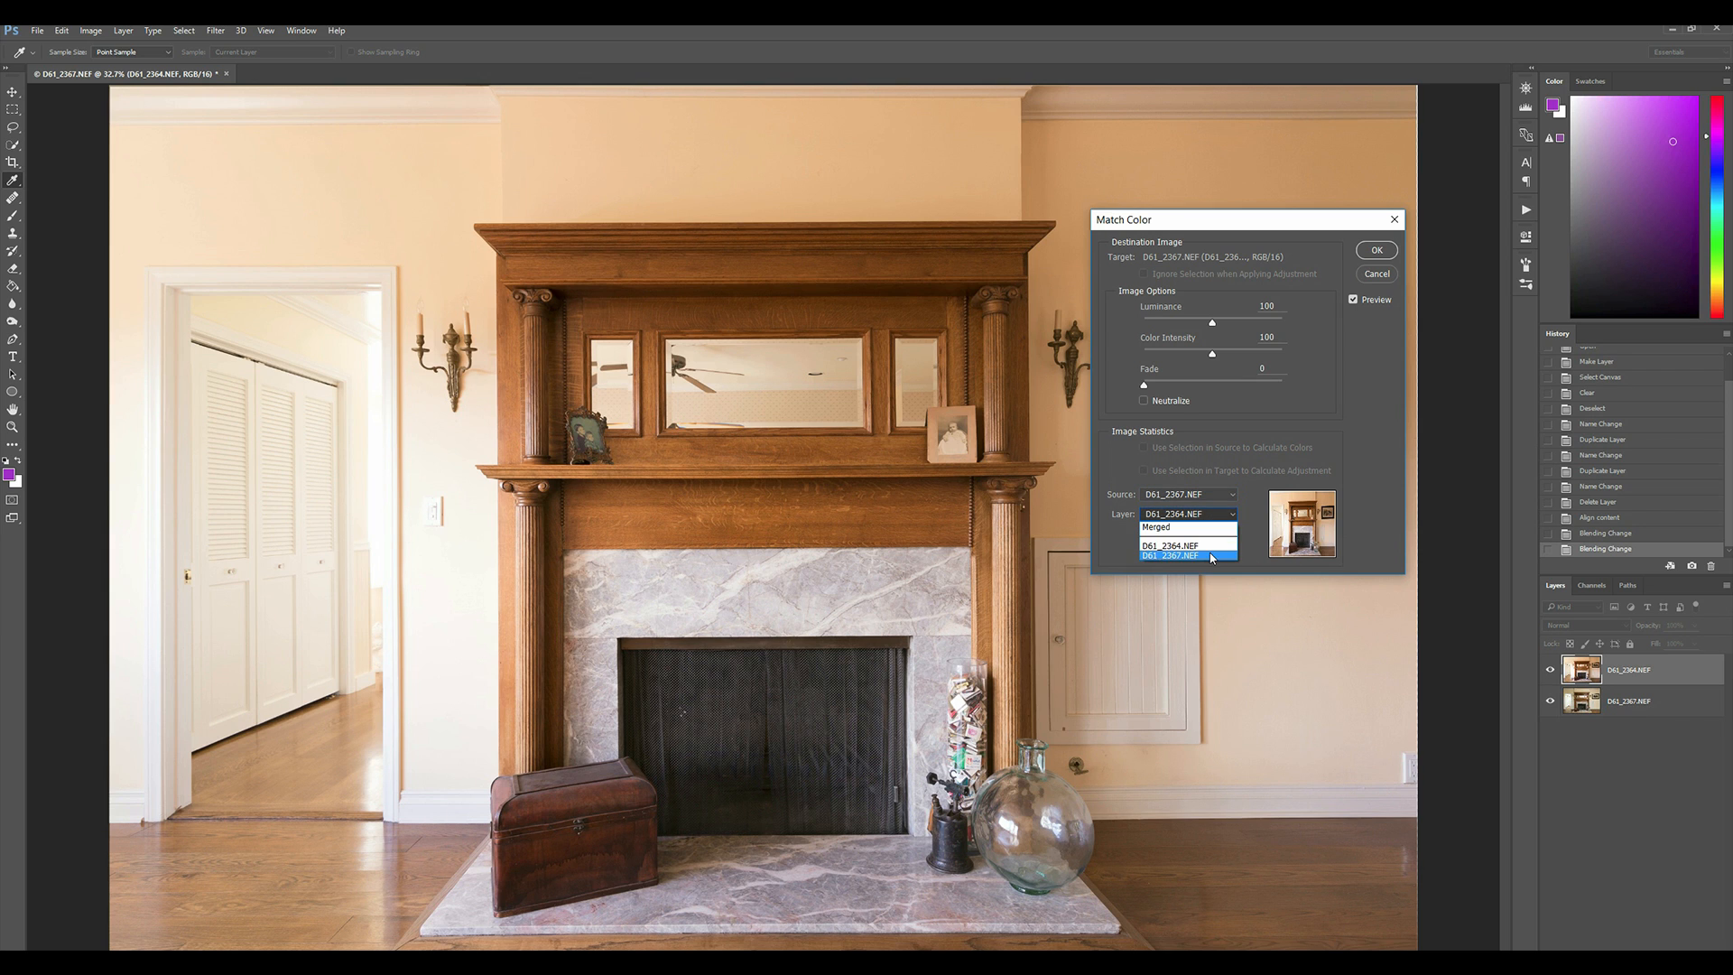
left_click(1211, 557)
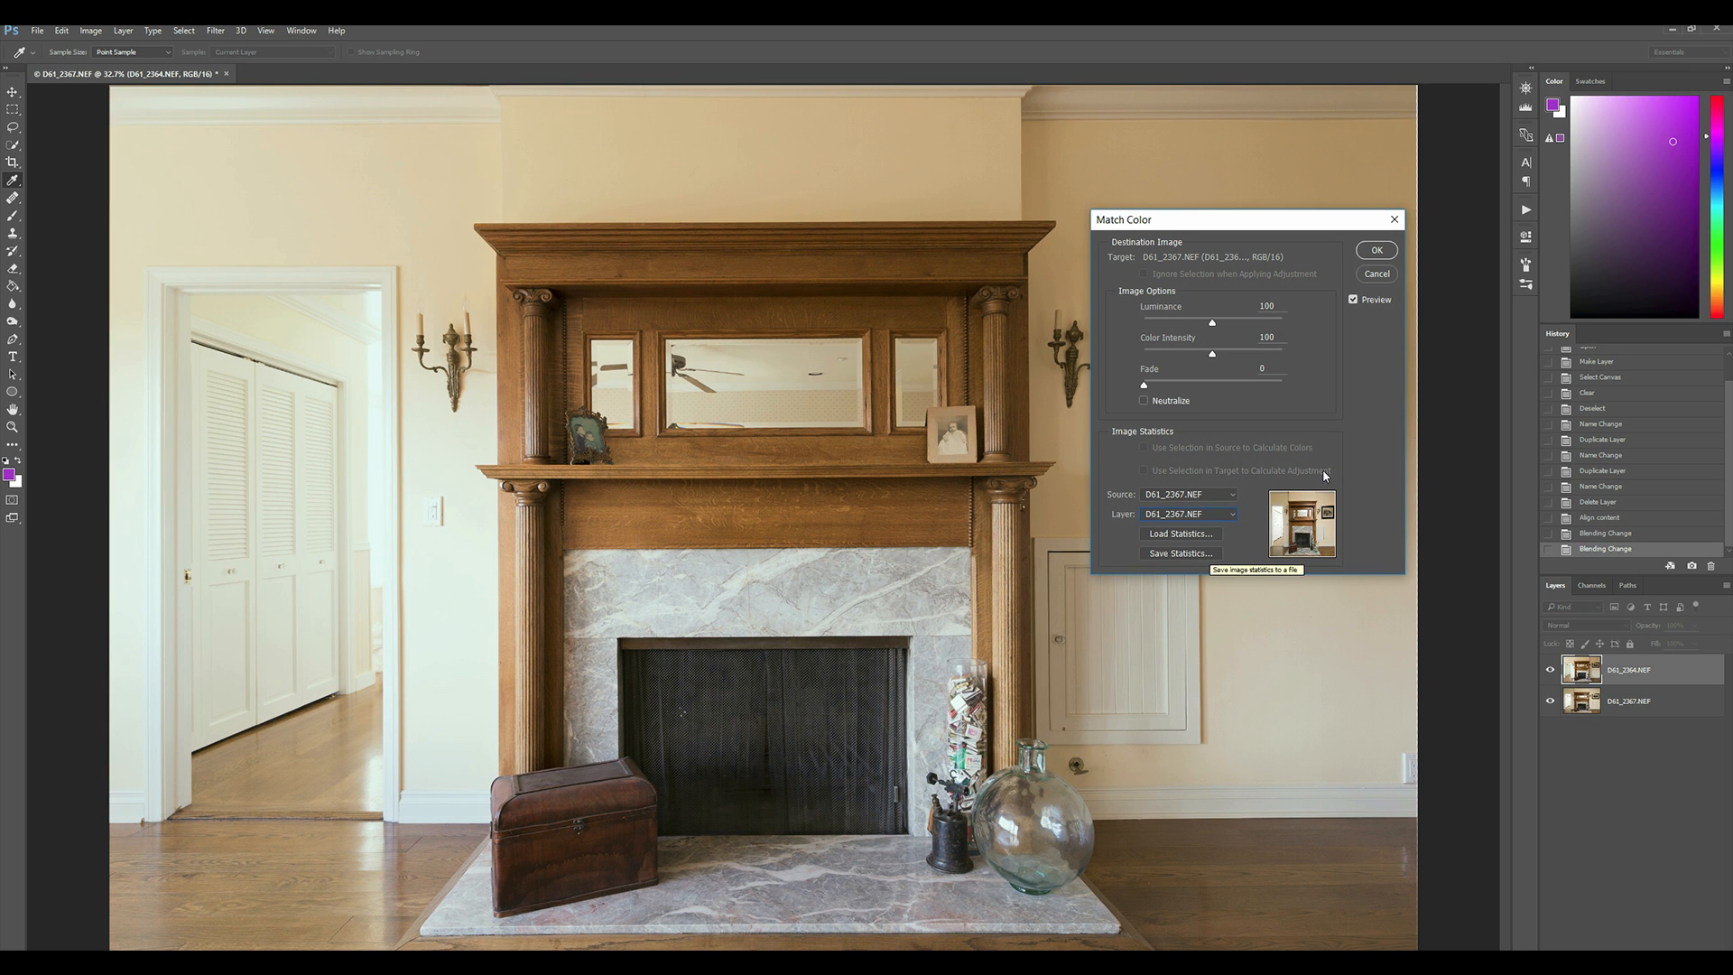
left_click(1353, 299)
left_click(1383, 251)
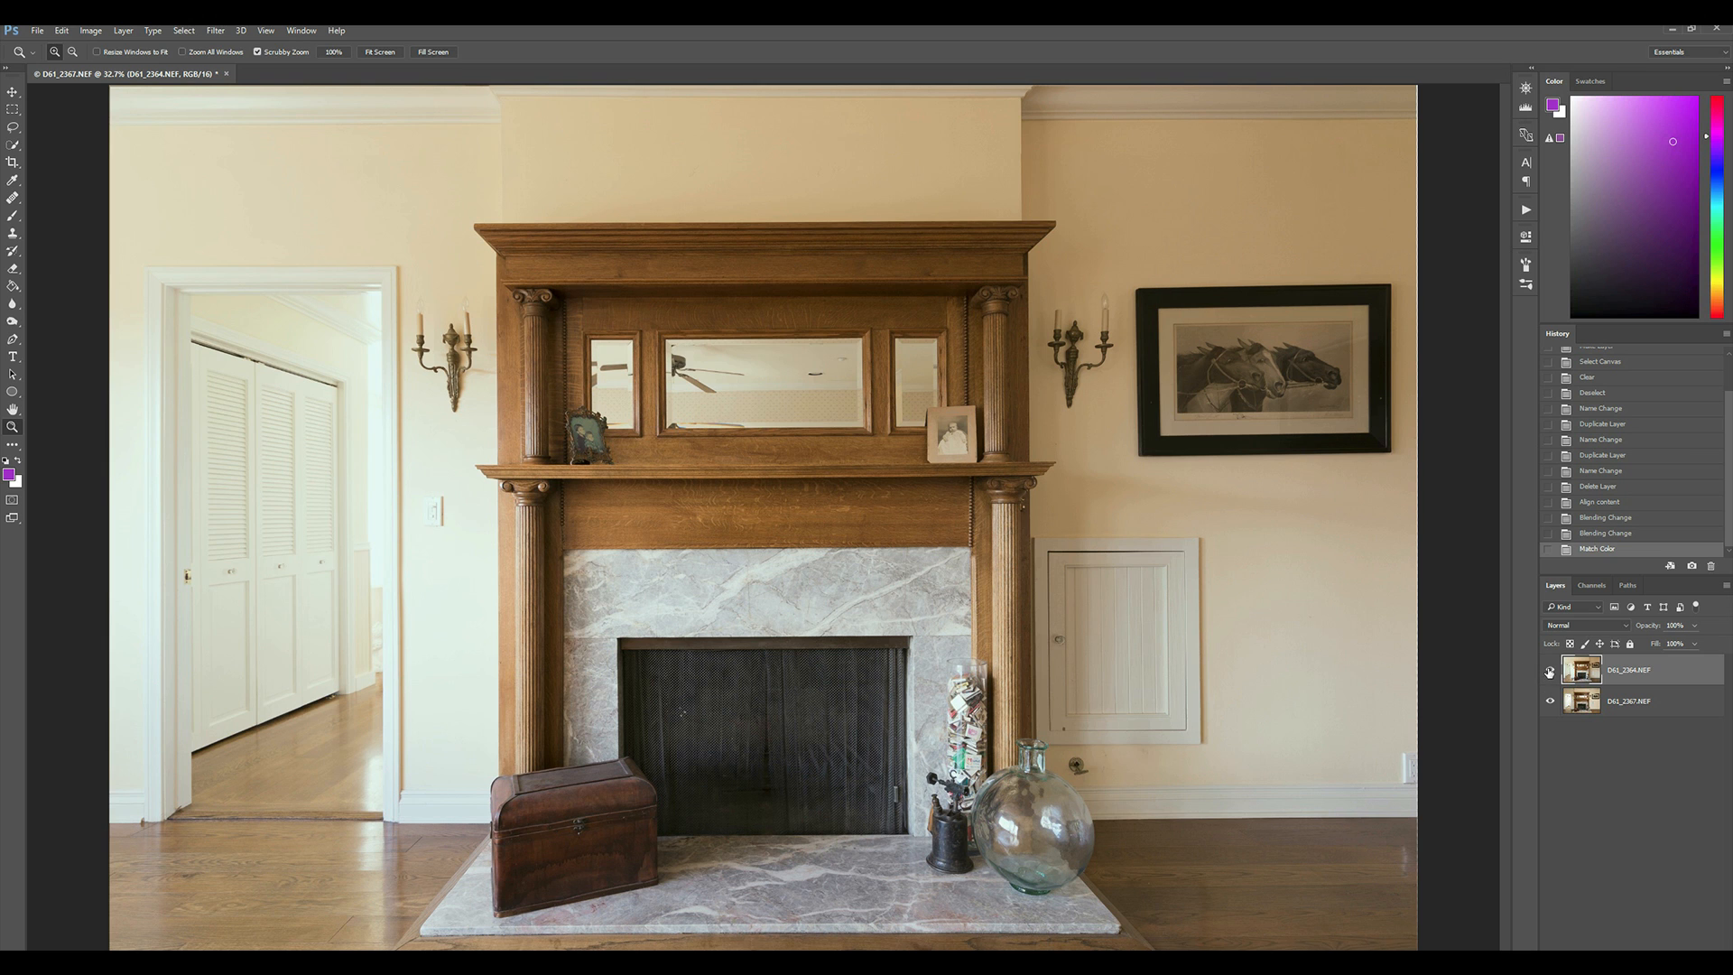
left_click(1549, 670)
left_click(1550, 671)
- Add a Hide All layer mask to the D61_2364.NEF layer
key("alt+l")
key("m")
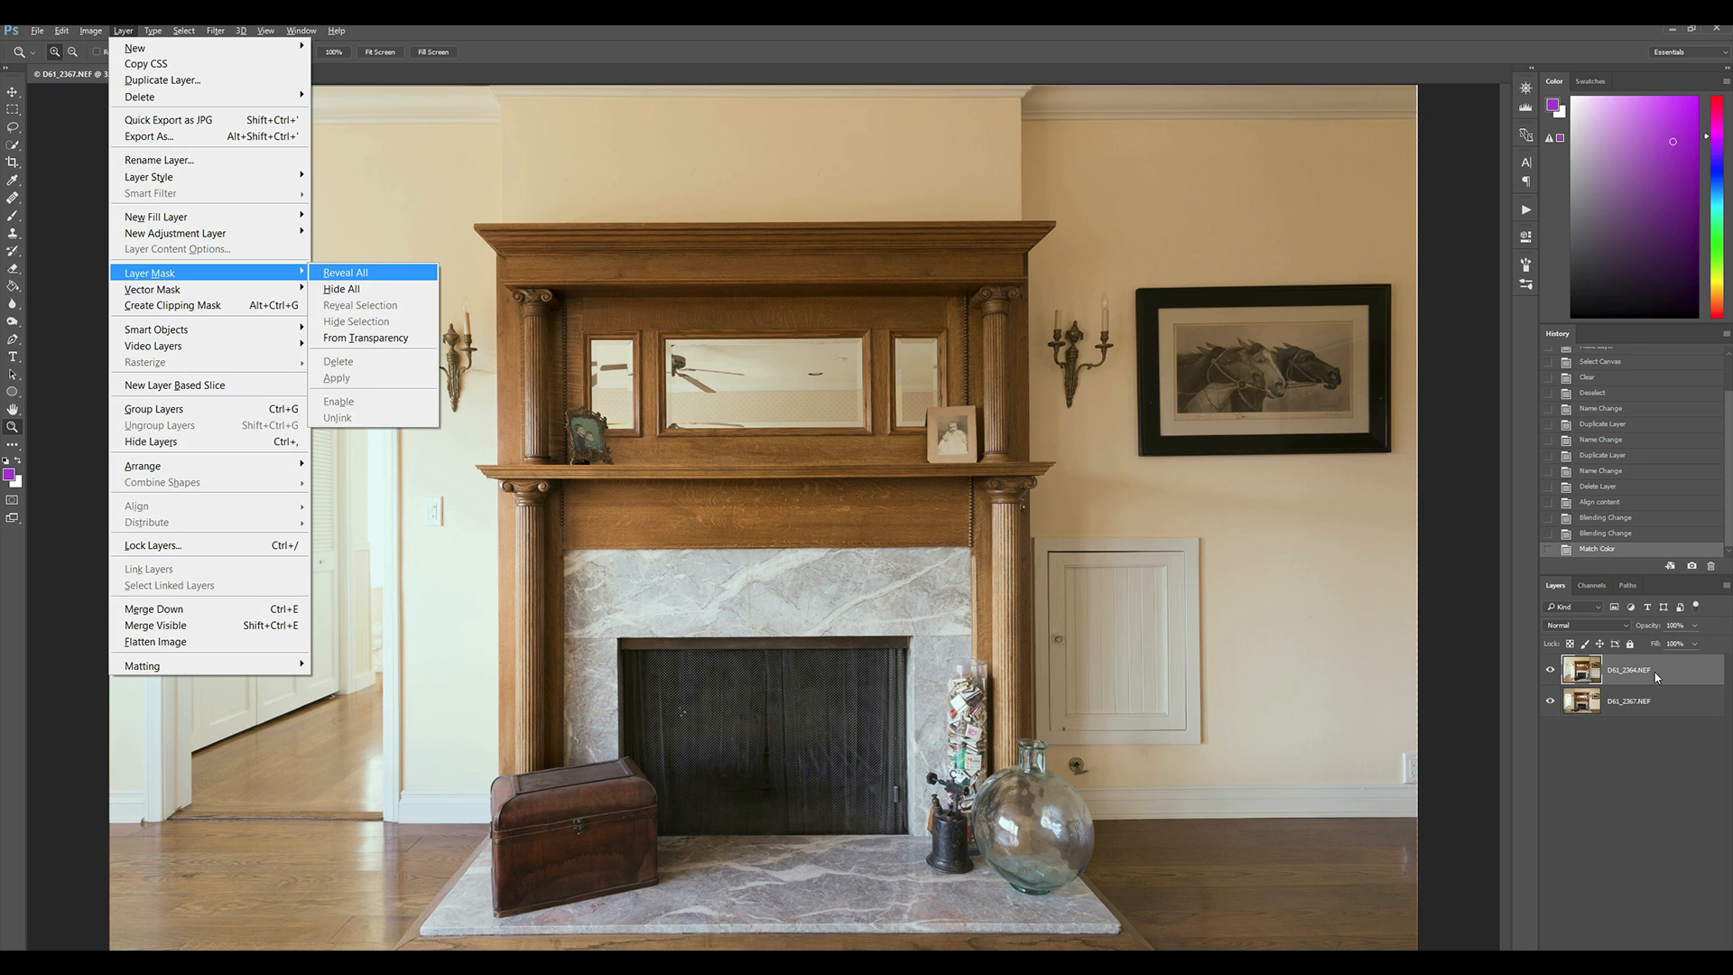
key("h")
- Paint white on the mask with a greatly enlarged soft brush to reveal the colour-matched layer across the walls, mantel, doorway and floor
key("b")
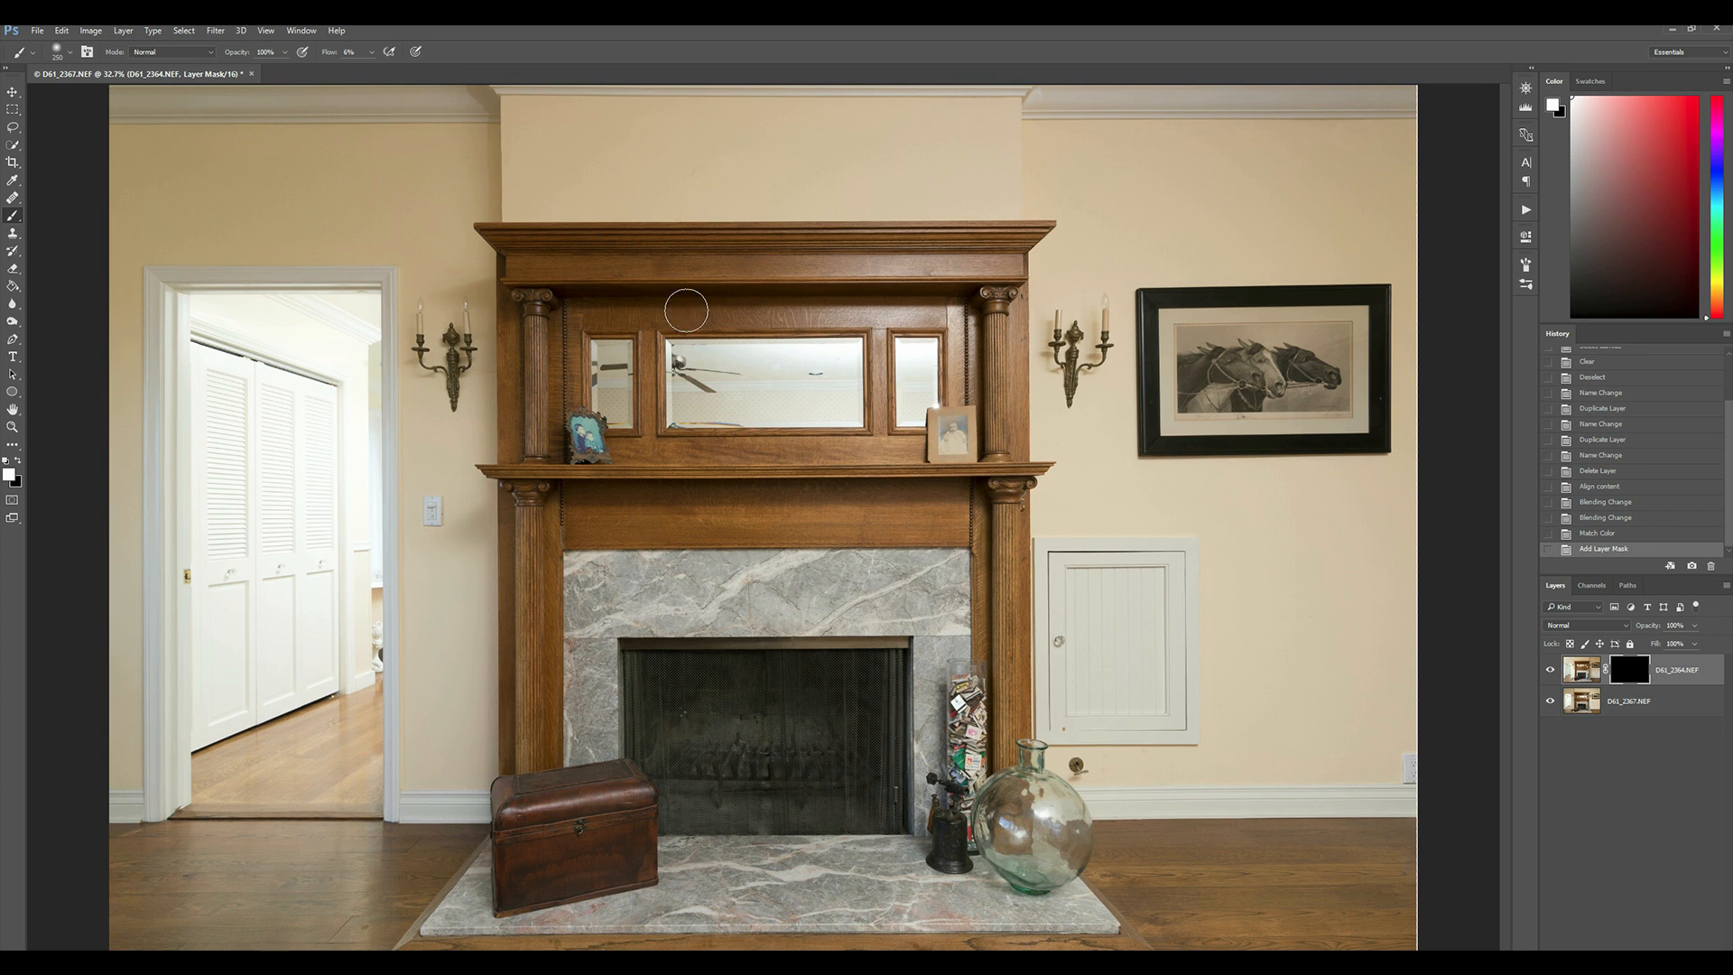
key("bracketright")
key("bracketright")
key("bracketright")
key("bracketright")
key("bracketright")
key("bracketright")
key("bracketright")
key("bracketright")
key("bracketright")
key("bracketright")
mouse_move(729, 370)
left_mouse_down()
mouse_move(696, 241)
mouse_move(424, 217)
left_mouse_up()
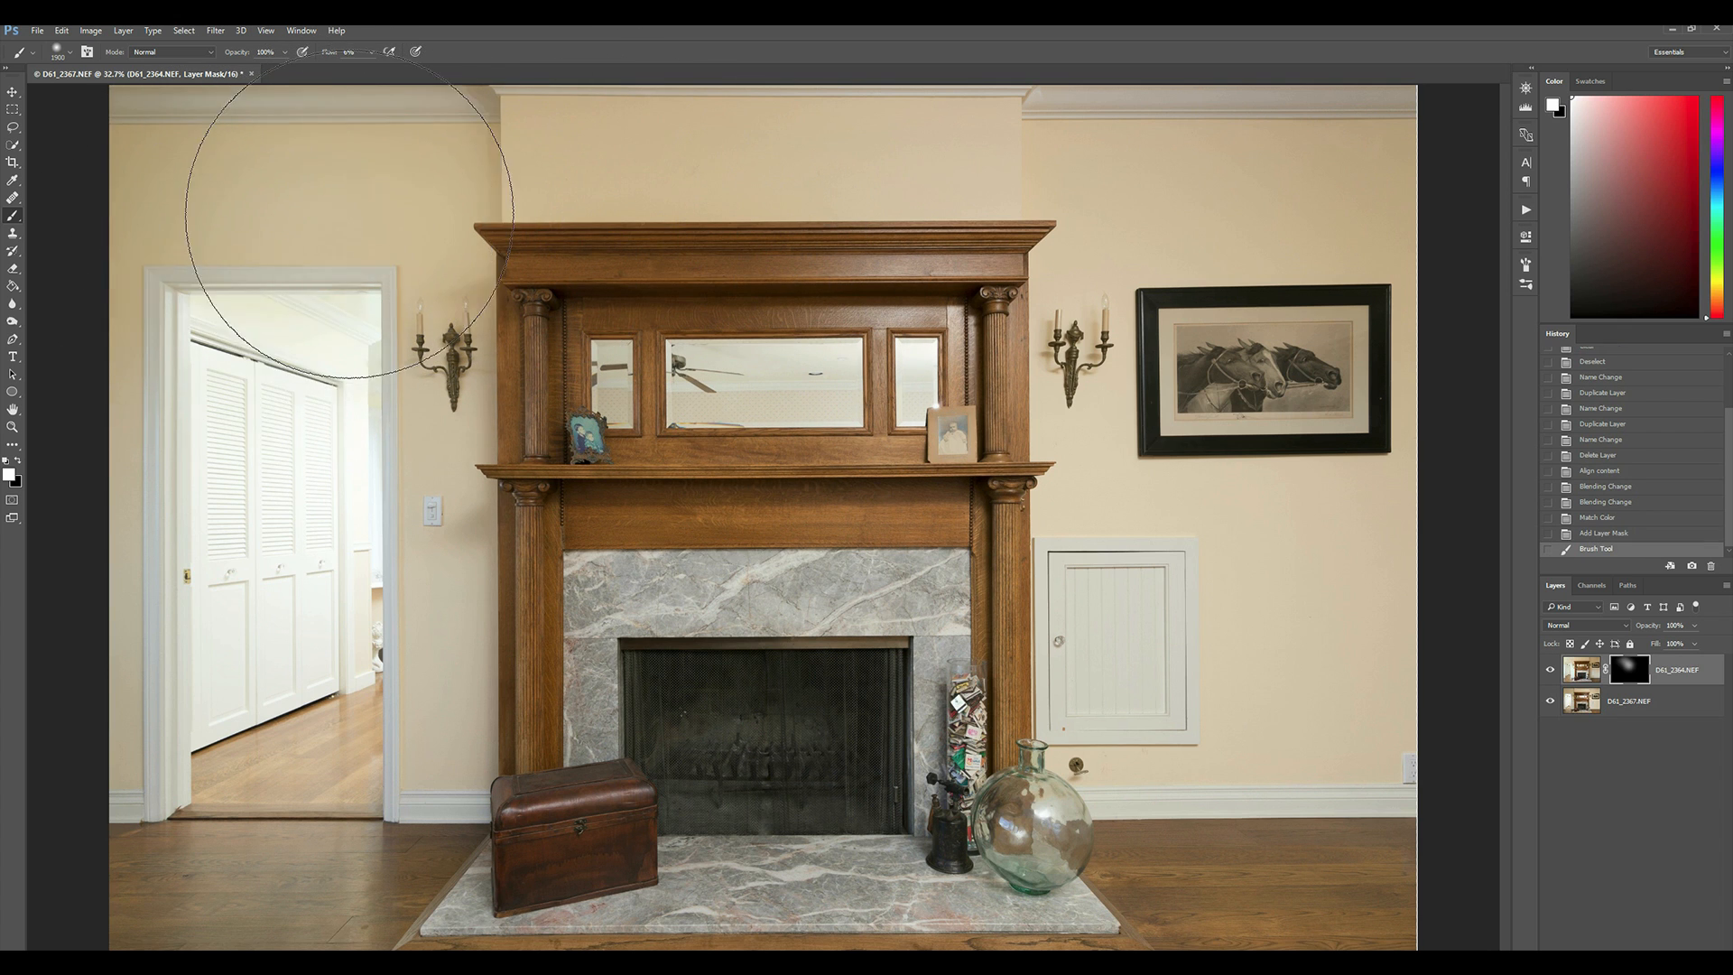
mouse_move(465, 669)
left_mouse_down()
mouse_move(355, 830)
mouse_move(348, 786)
mouse_move(530, 817)
left_mouse_up()
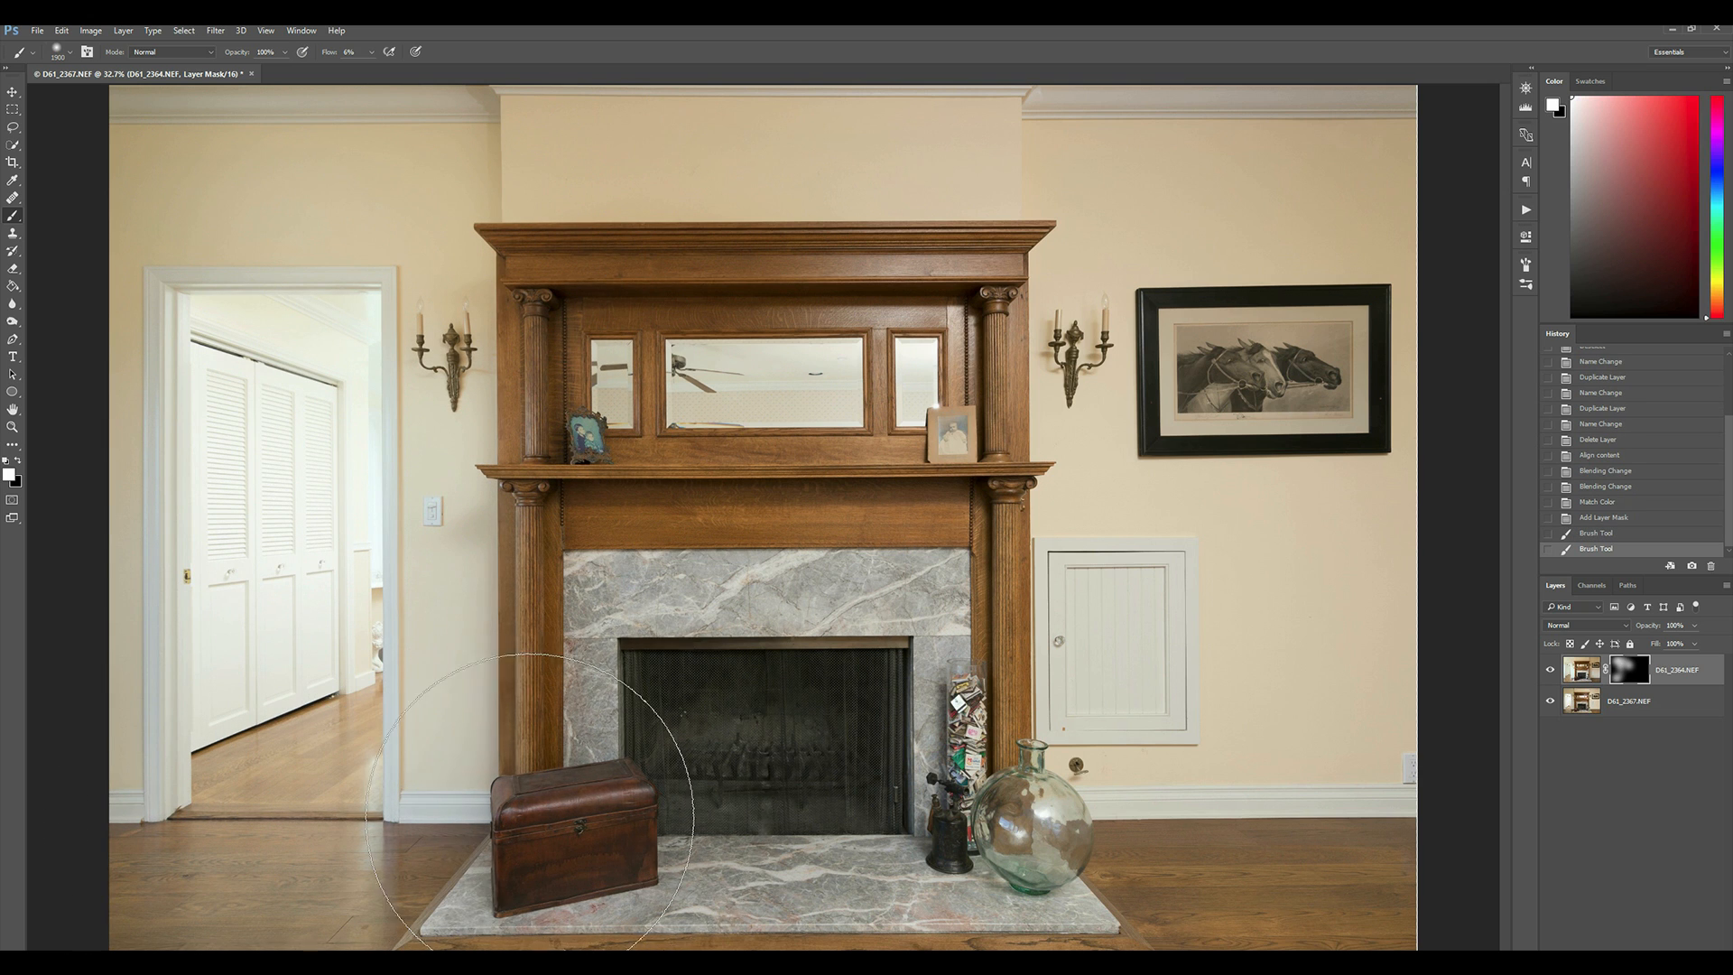
left_click_drag(1149, 701, 1139, 694)
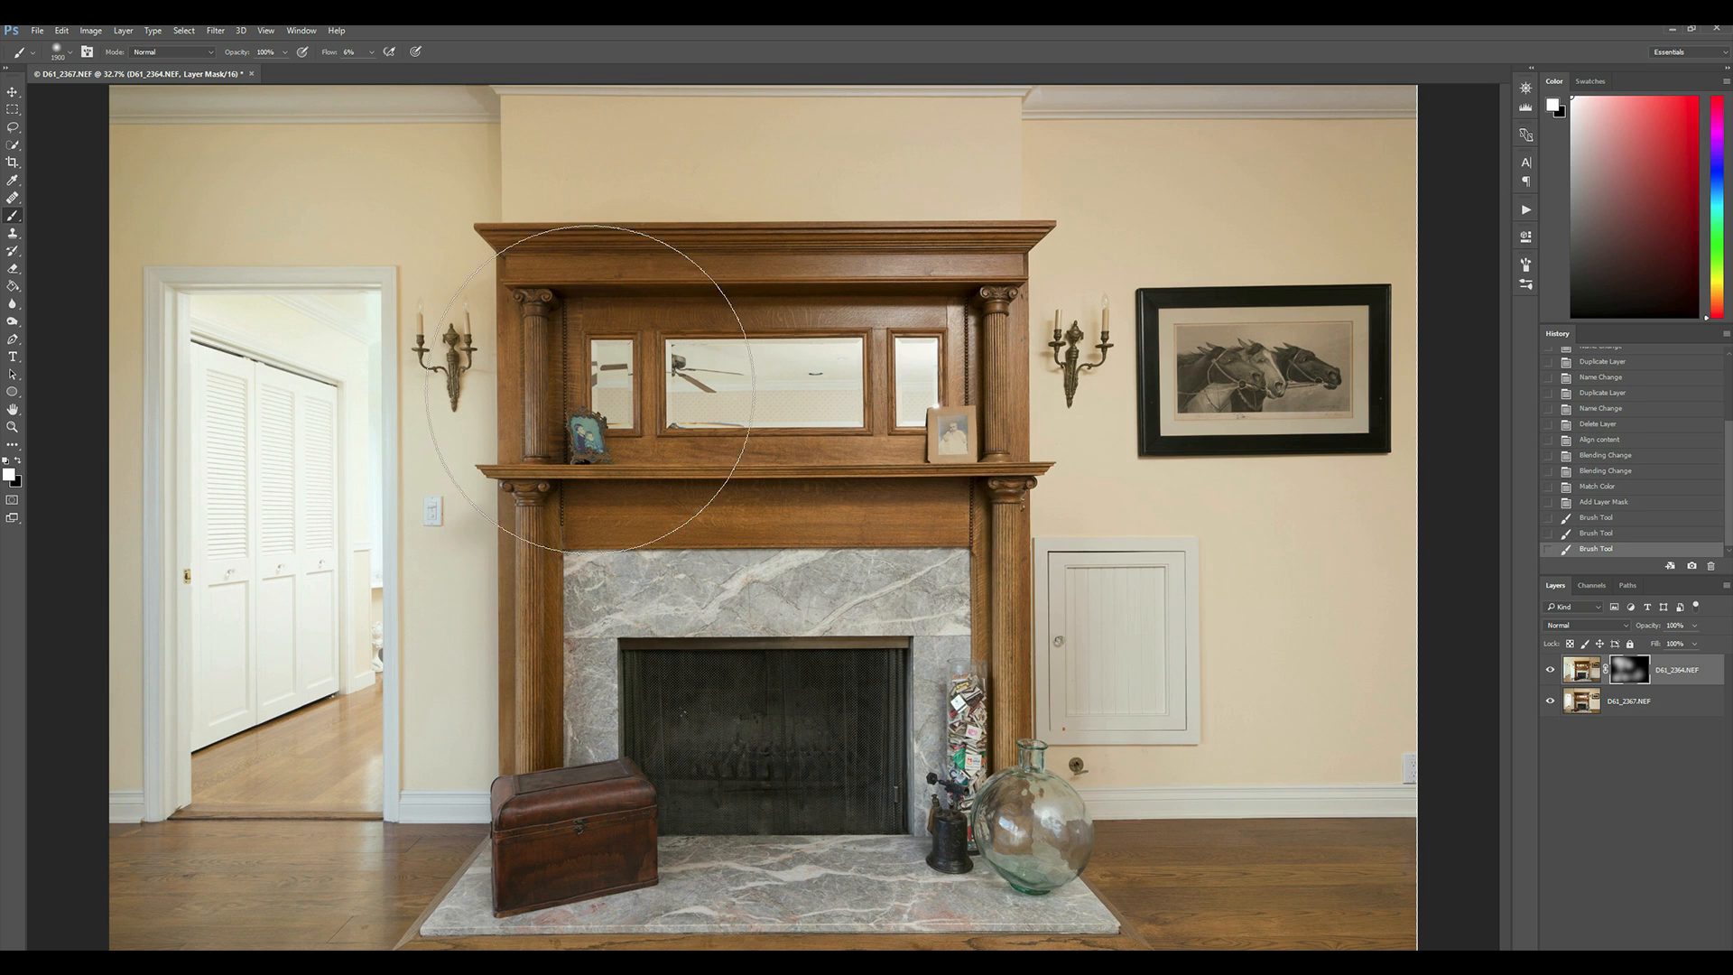
mouse_move(149, 186)
left_mouse_down()
mouse_move(132, 191)
mouse_move(478, 142)
mouse_move(438, 136)
mouse_move(479, 145)
left_mouse_up()
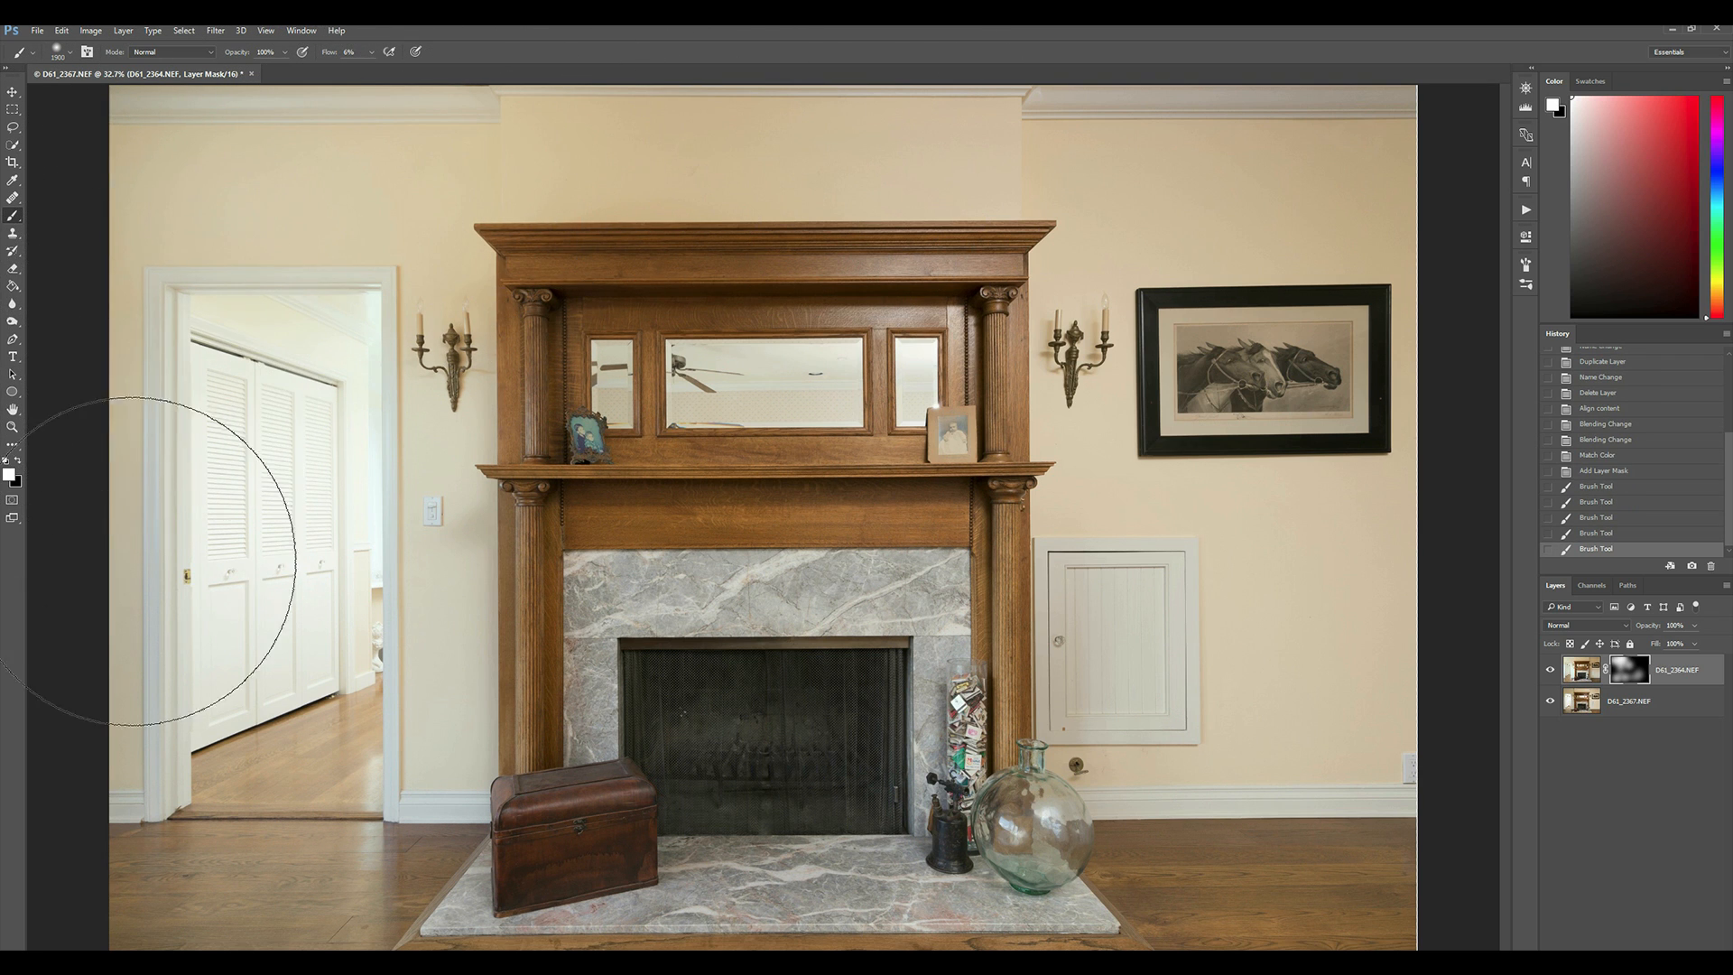
mouse_move(1065, 568)
left_mouse_down()
mouse_move(1038, 477)
mouse_move(1045, 384)
left_mouse_up()
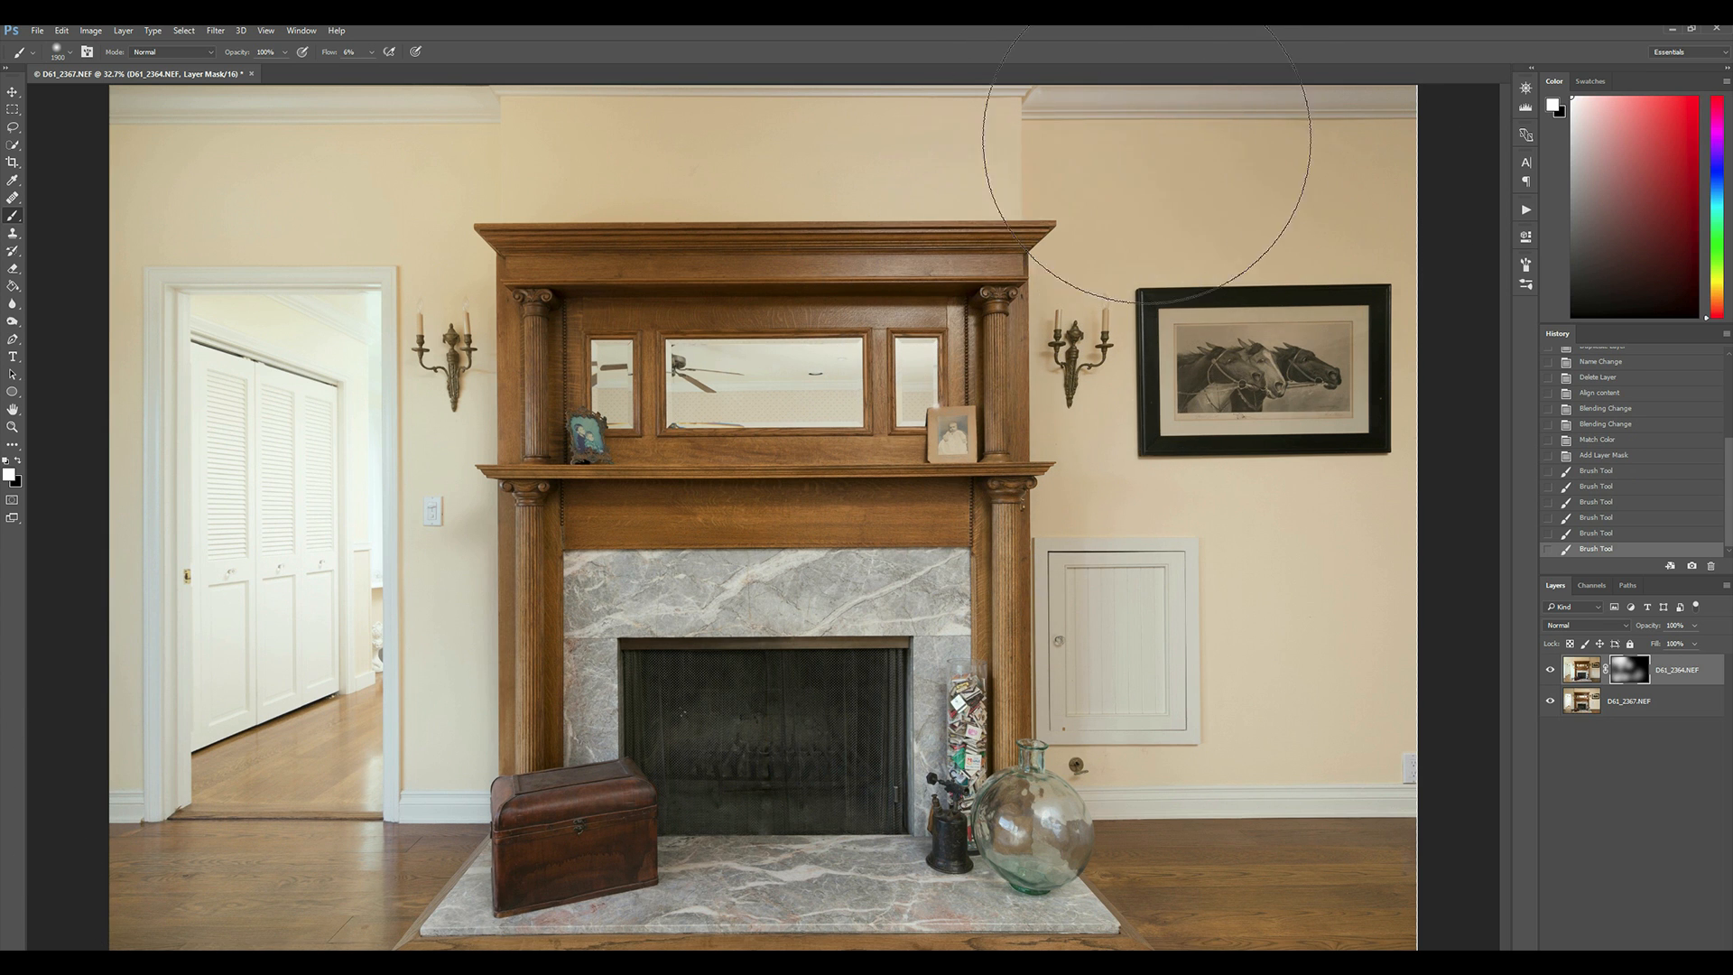
mouse_move(1226, 475)
left_mouse_down()
mouse_move(1211, 541)
mouse_move(1183, 569)
left_mouse_up()
left_click_drag(1160, 692, 1231, 795)
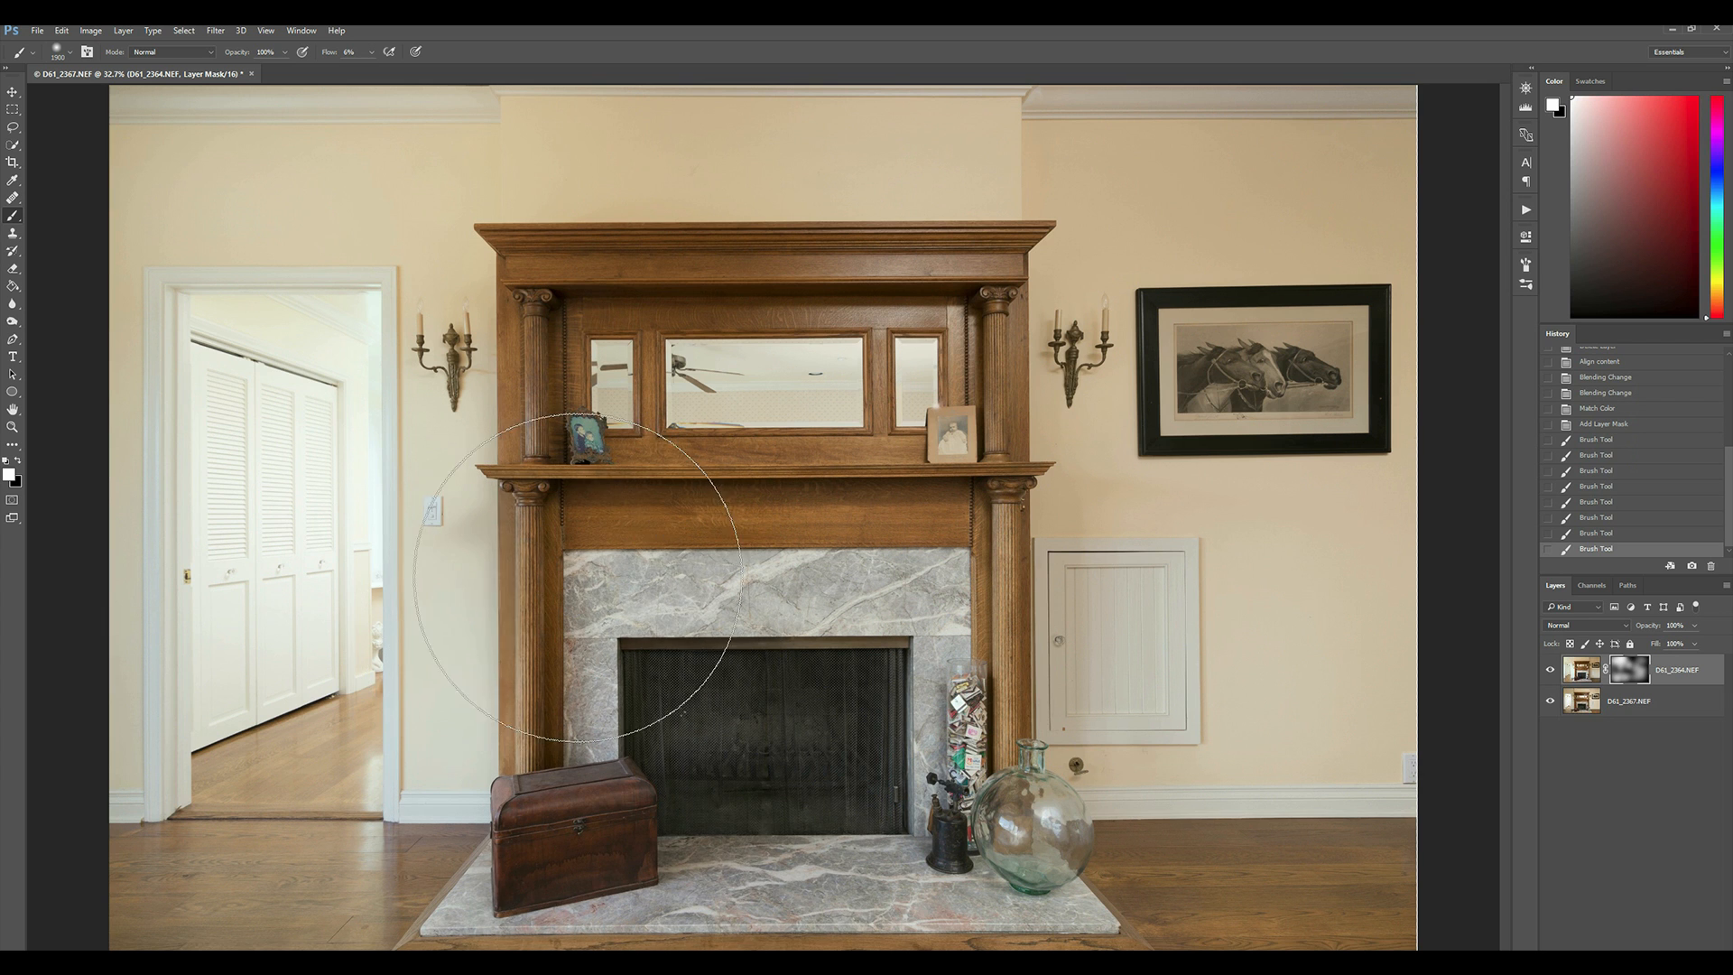
left_click_drag(533, 390, 584, 314)
mouse_move(812, 296)
left_mouse_down()
mouse_move(867, 298)
mouse_move(870, 376)
mouse_move(948, 336)
left_mouse_up()
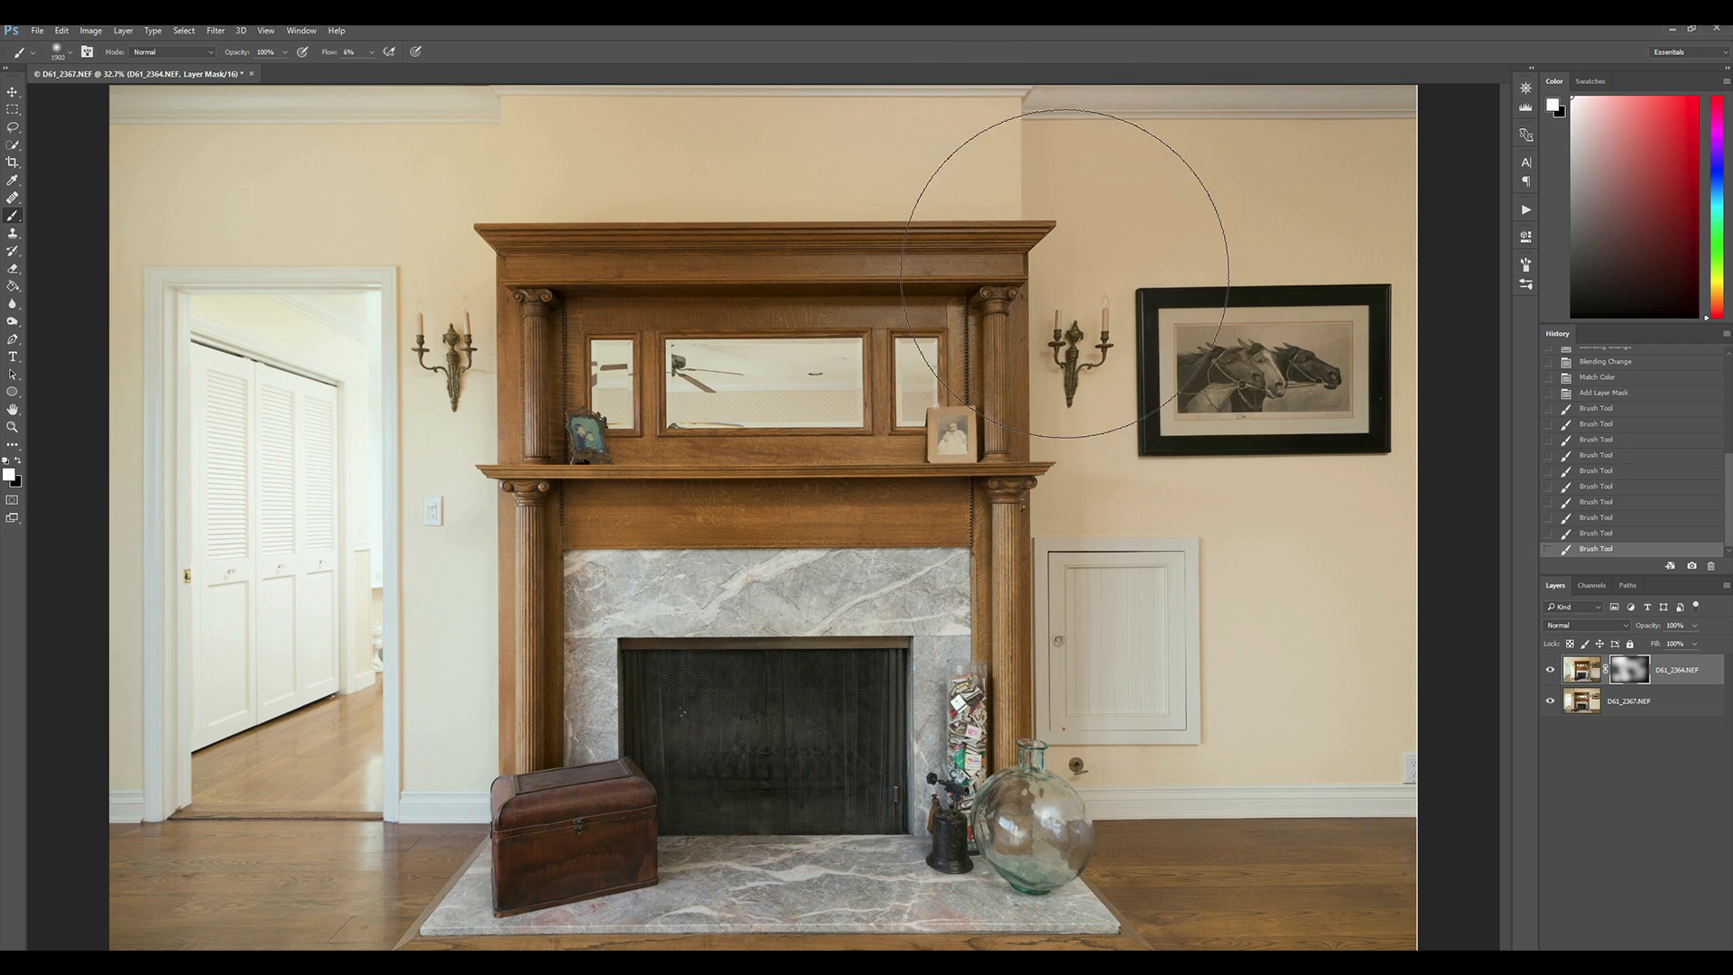
mouse_move(1195, 152)
left_mouse_down()
mouse_move(1313, 146)
mouse_move(1170, 150)
left_mouse_up()
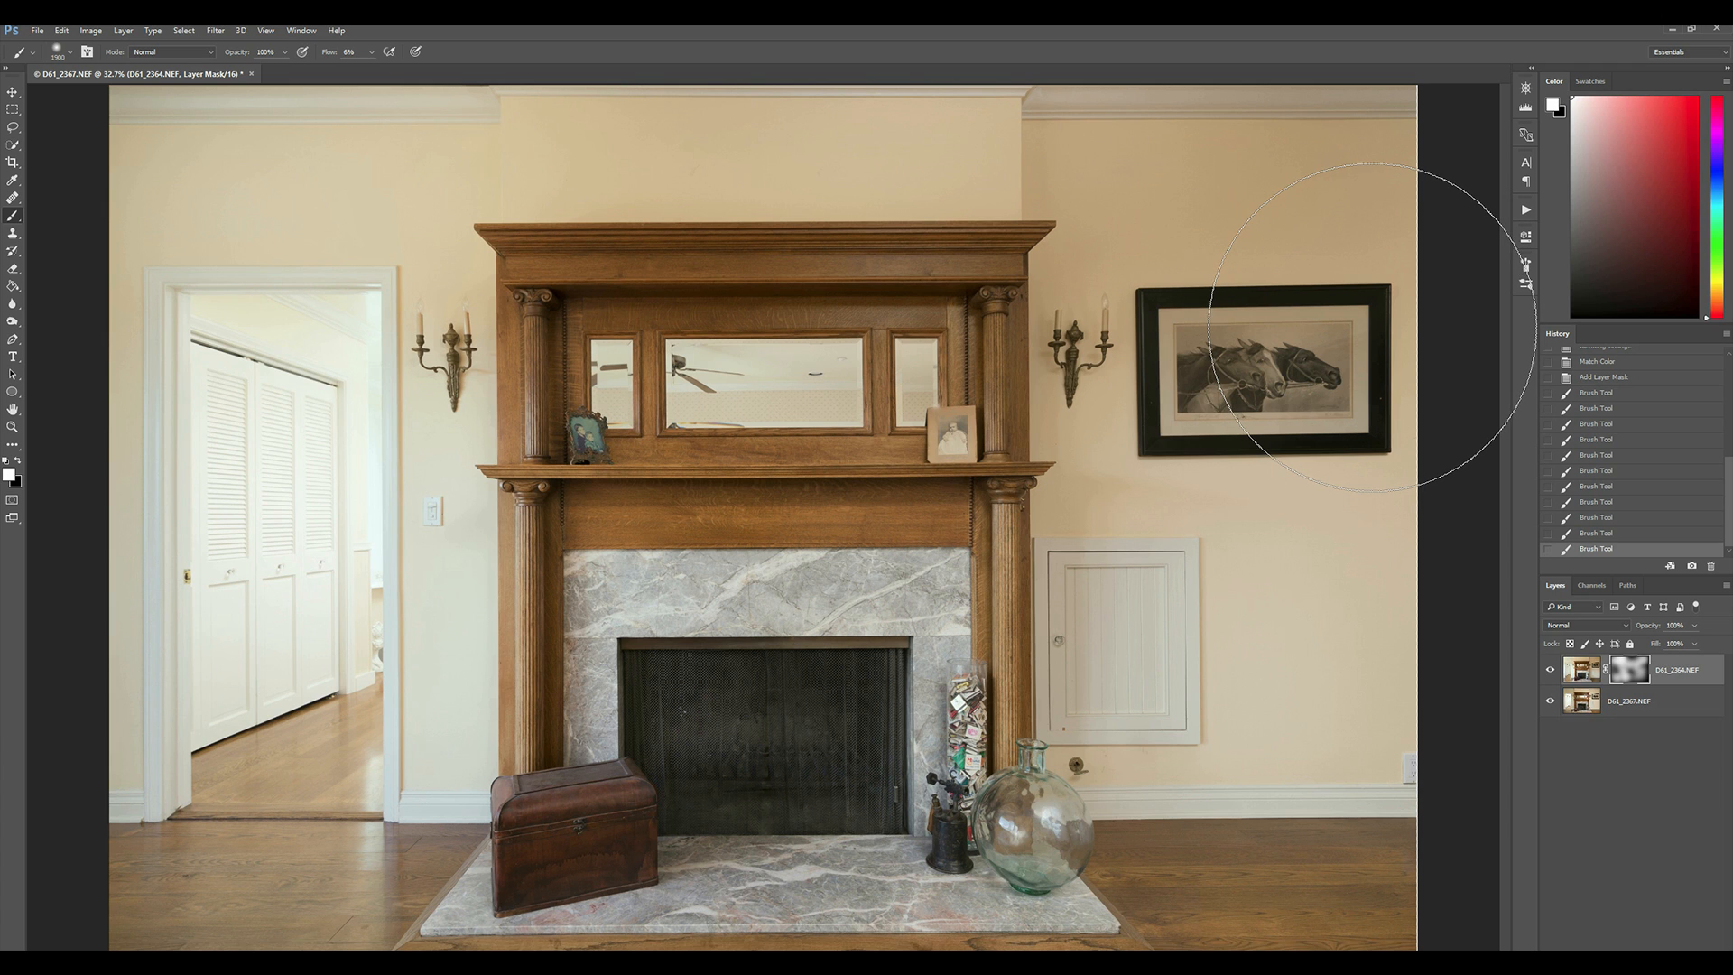
- Flatten the image, save it and switch back to Lightroom
left_click(1667, 700)
right_click(1668, 700)
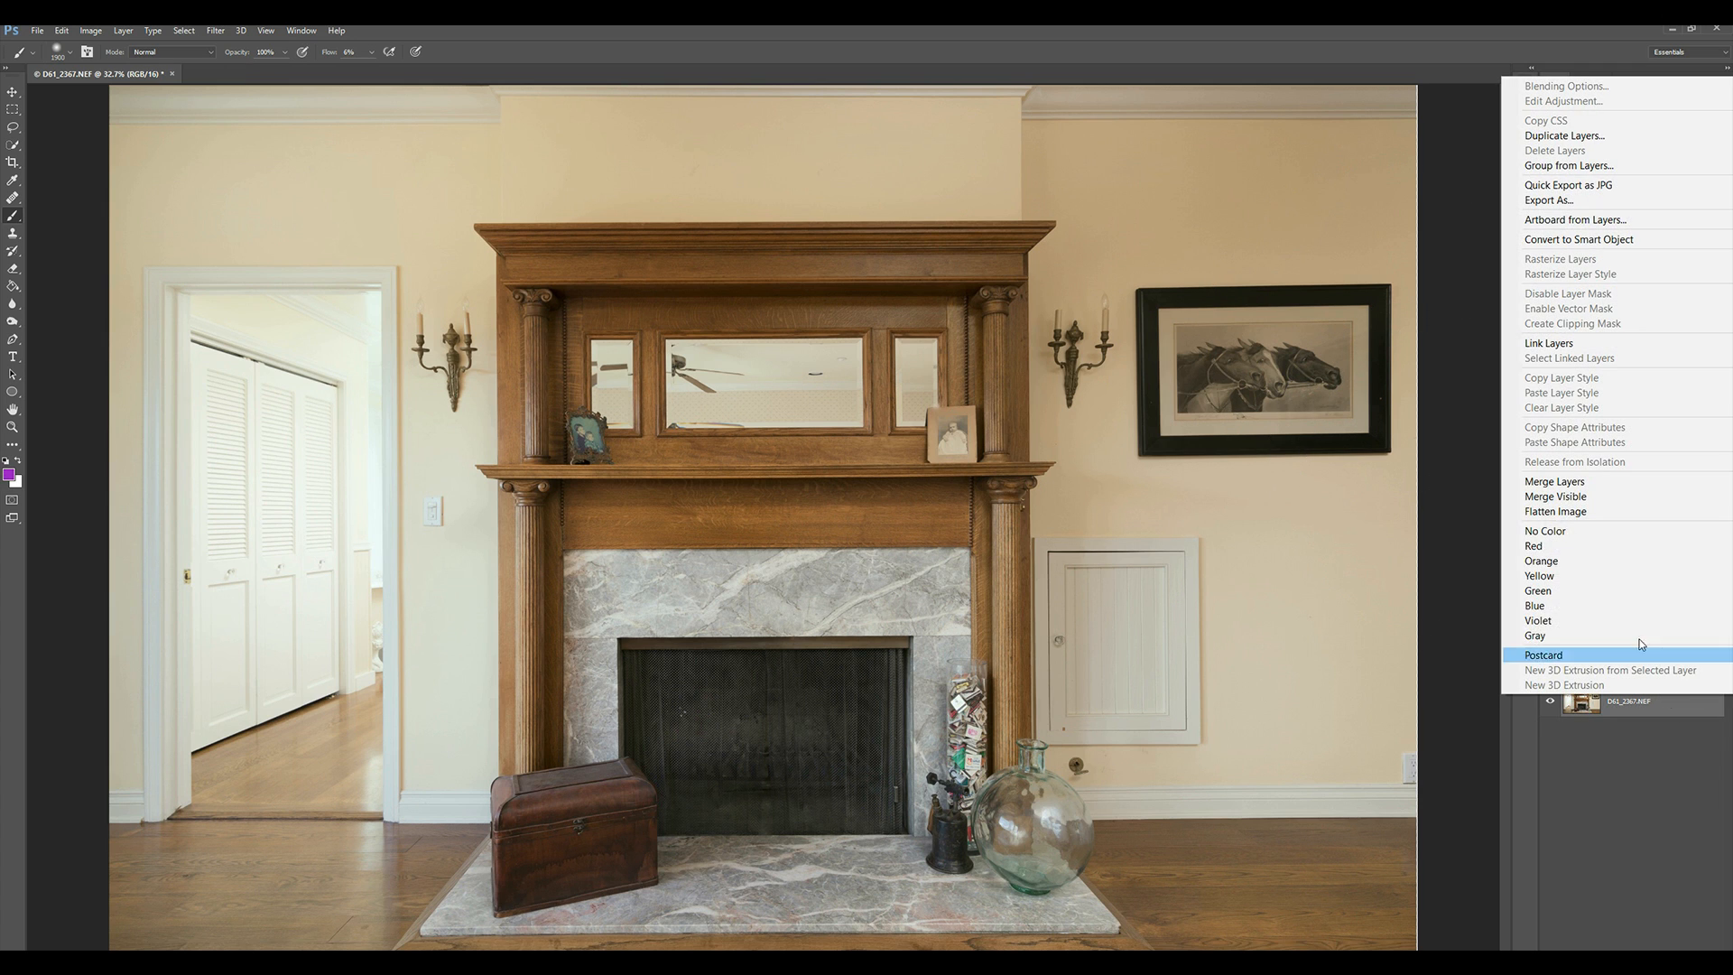
left_click(1595, 512)
key("ctrl+s")
key("alt+Tab")
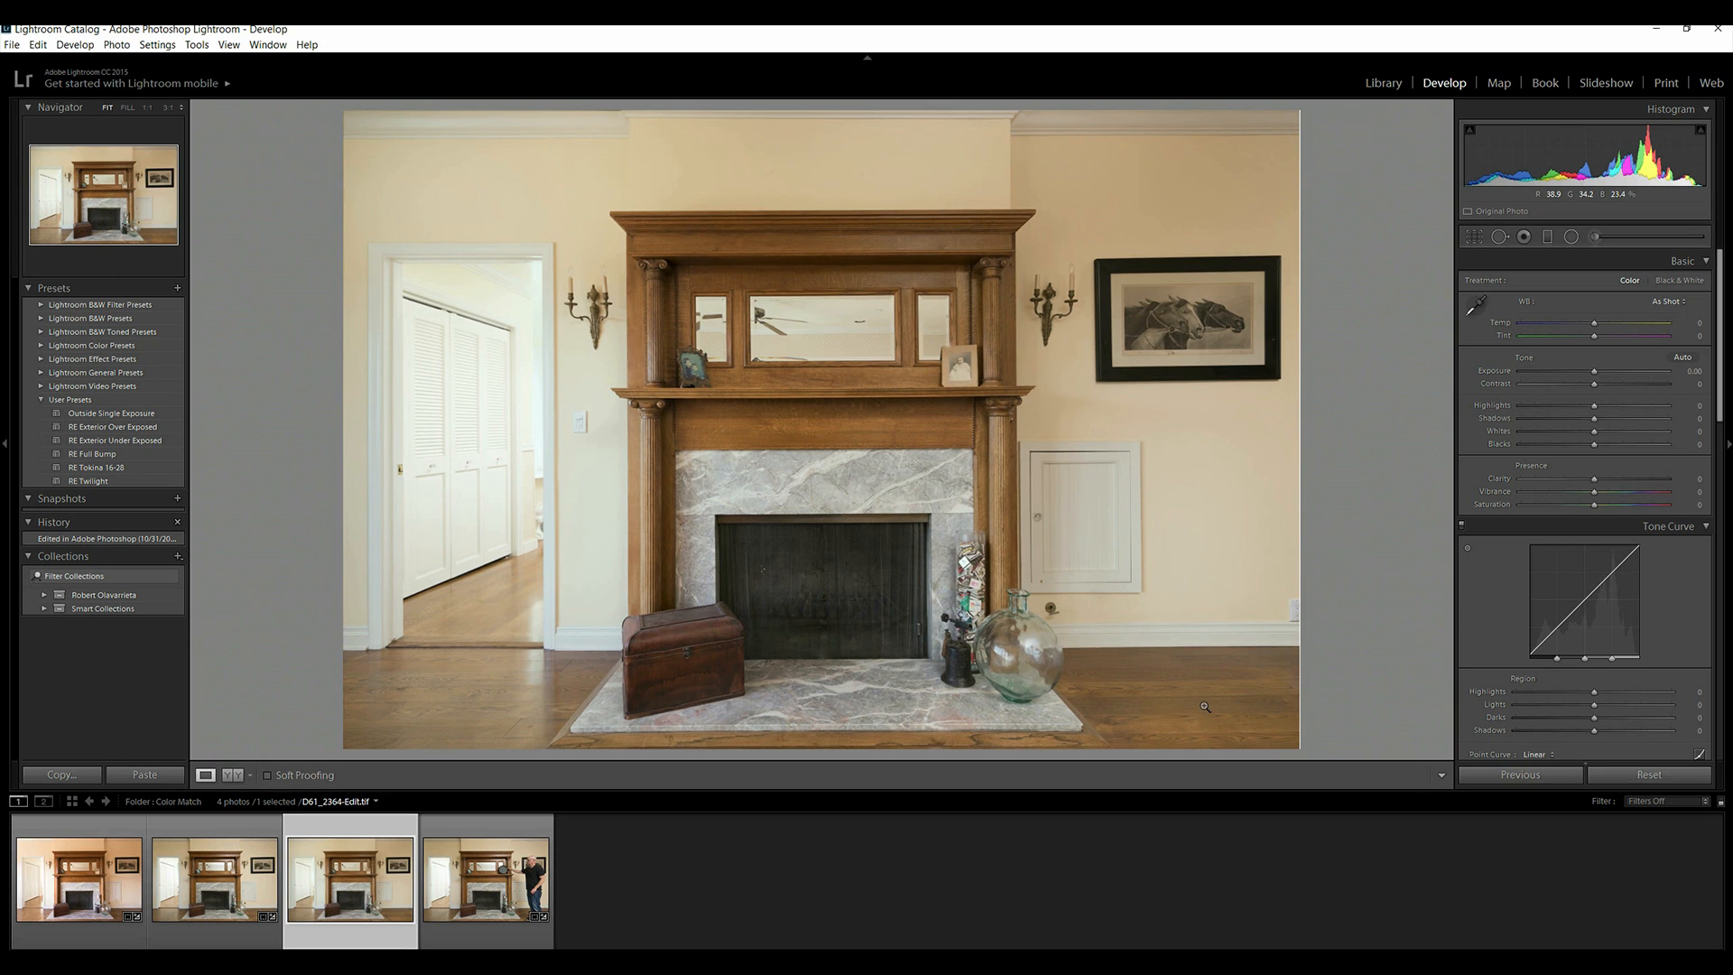
- Apply the RE Full Bump preset to D61_2364-Edit.tif and set its Upright perspective correction to Off
left_click(129, 454)
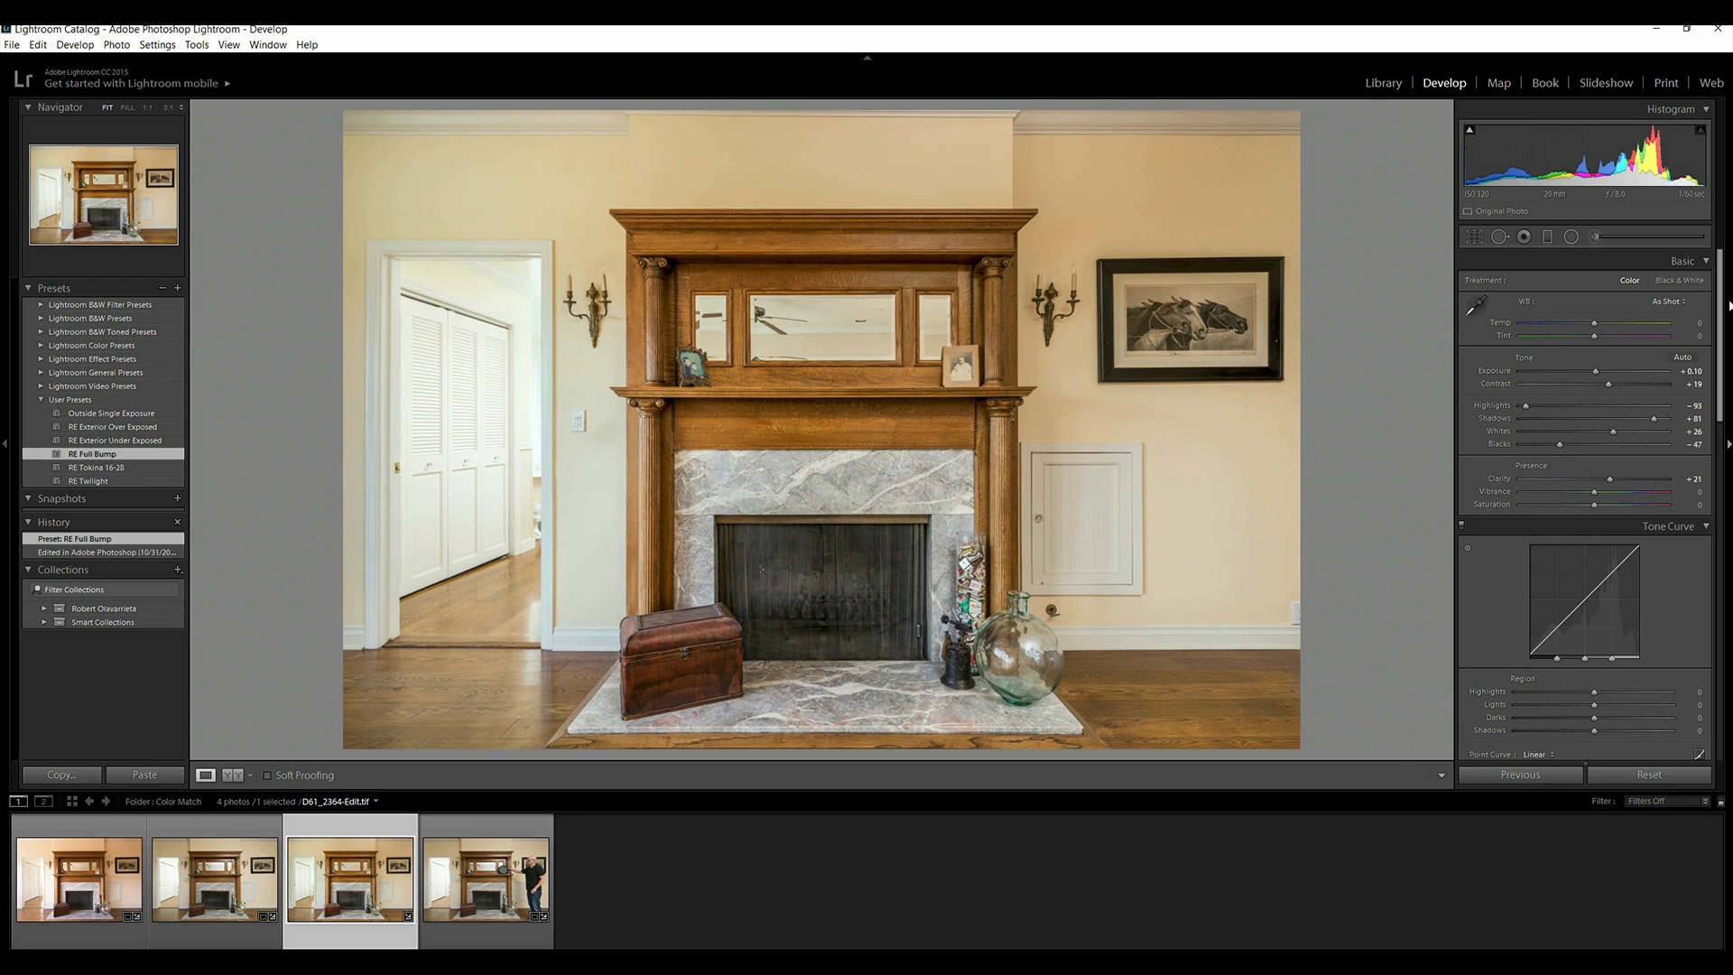
left_click_drag(1719, 335, 1720, 564)
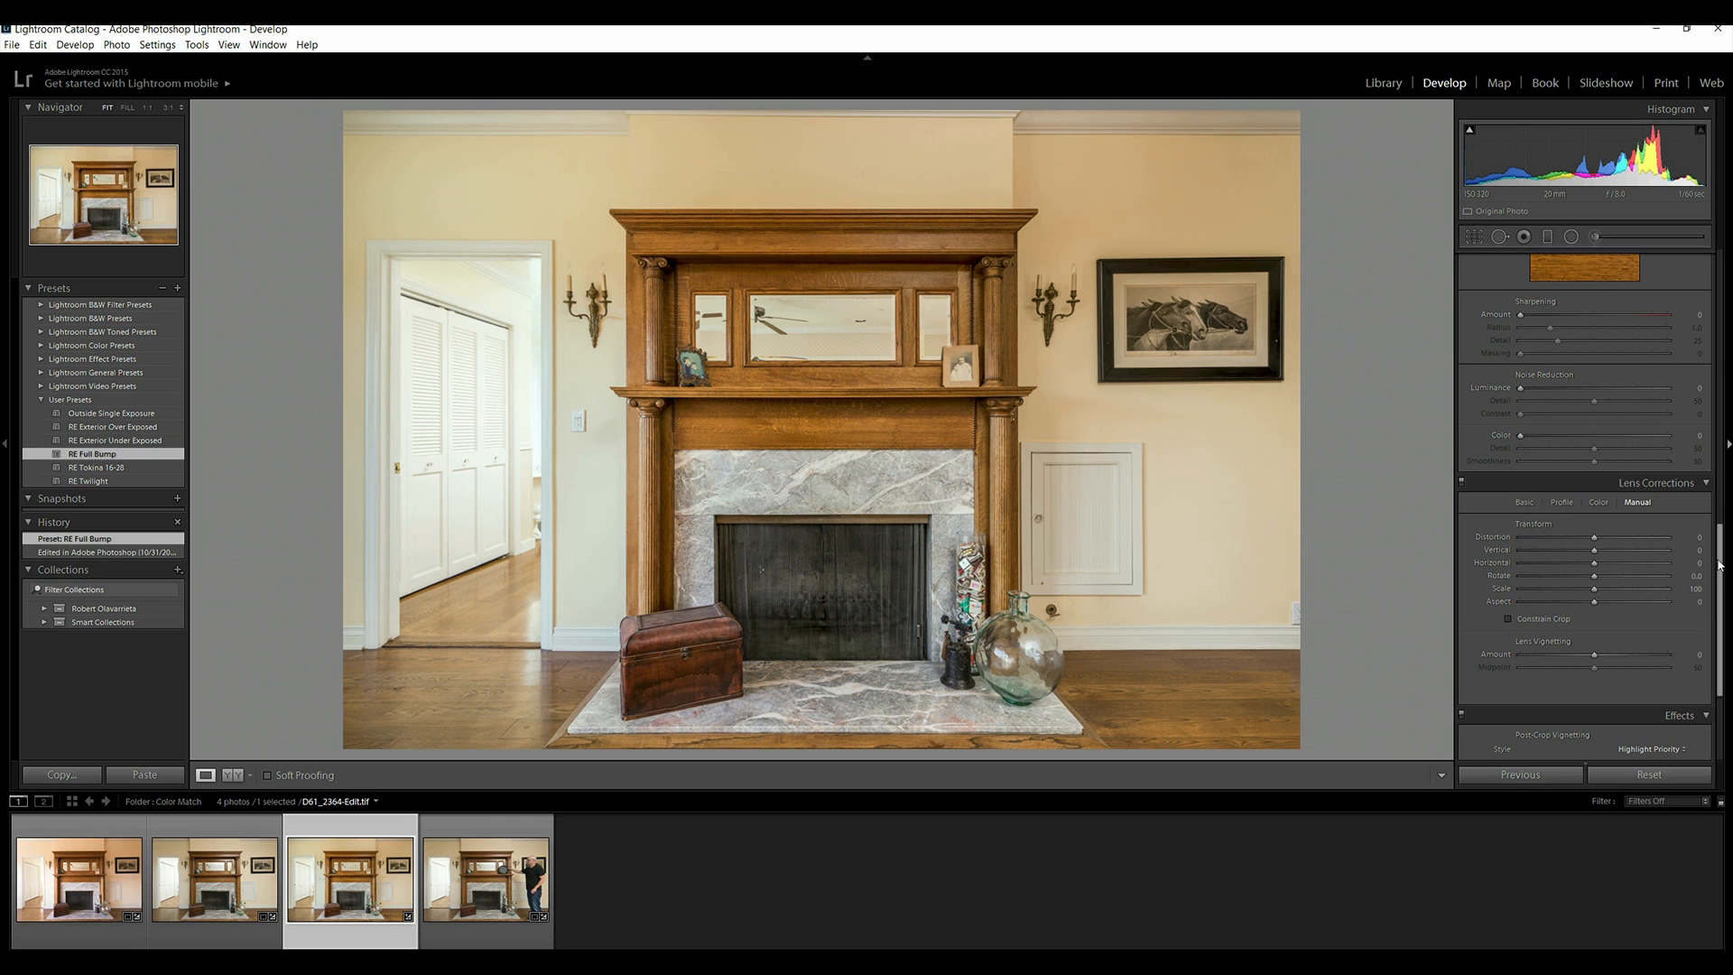
left_click(1525, 502)
left_click(1525, 597)
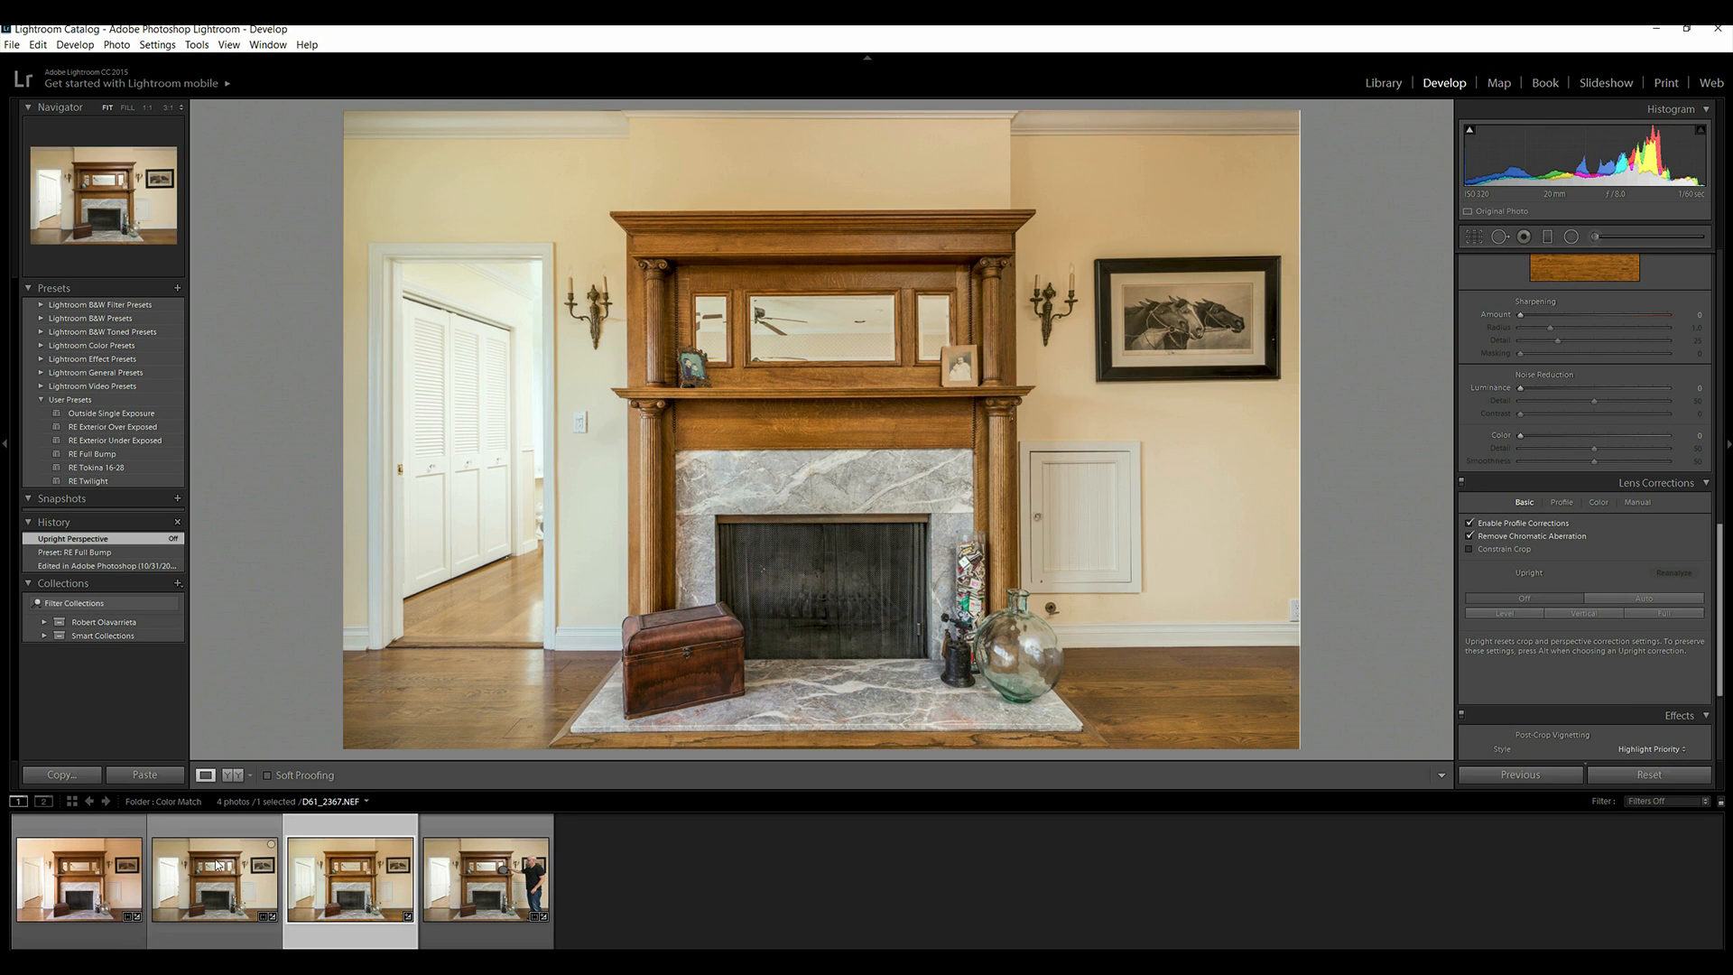
- Compare D61_2364.NEF, D61_2367.NEF and the photo of the man holding the gray target with the edited D61_2364-Edit.tif
left_click(128, 884)
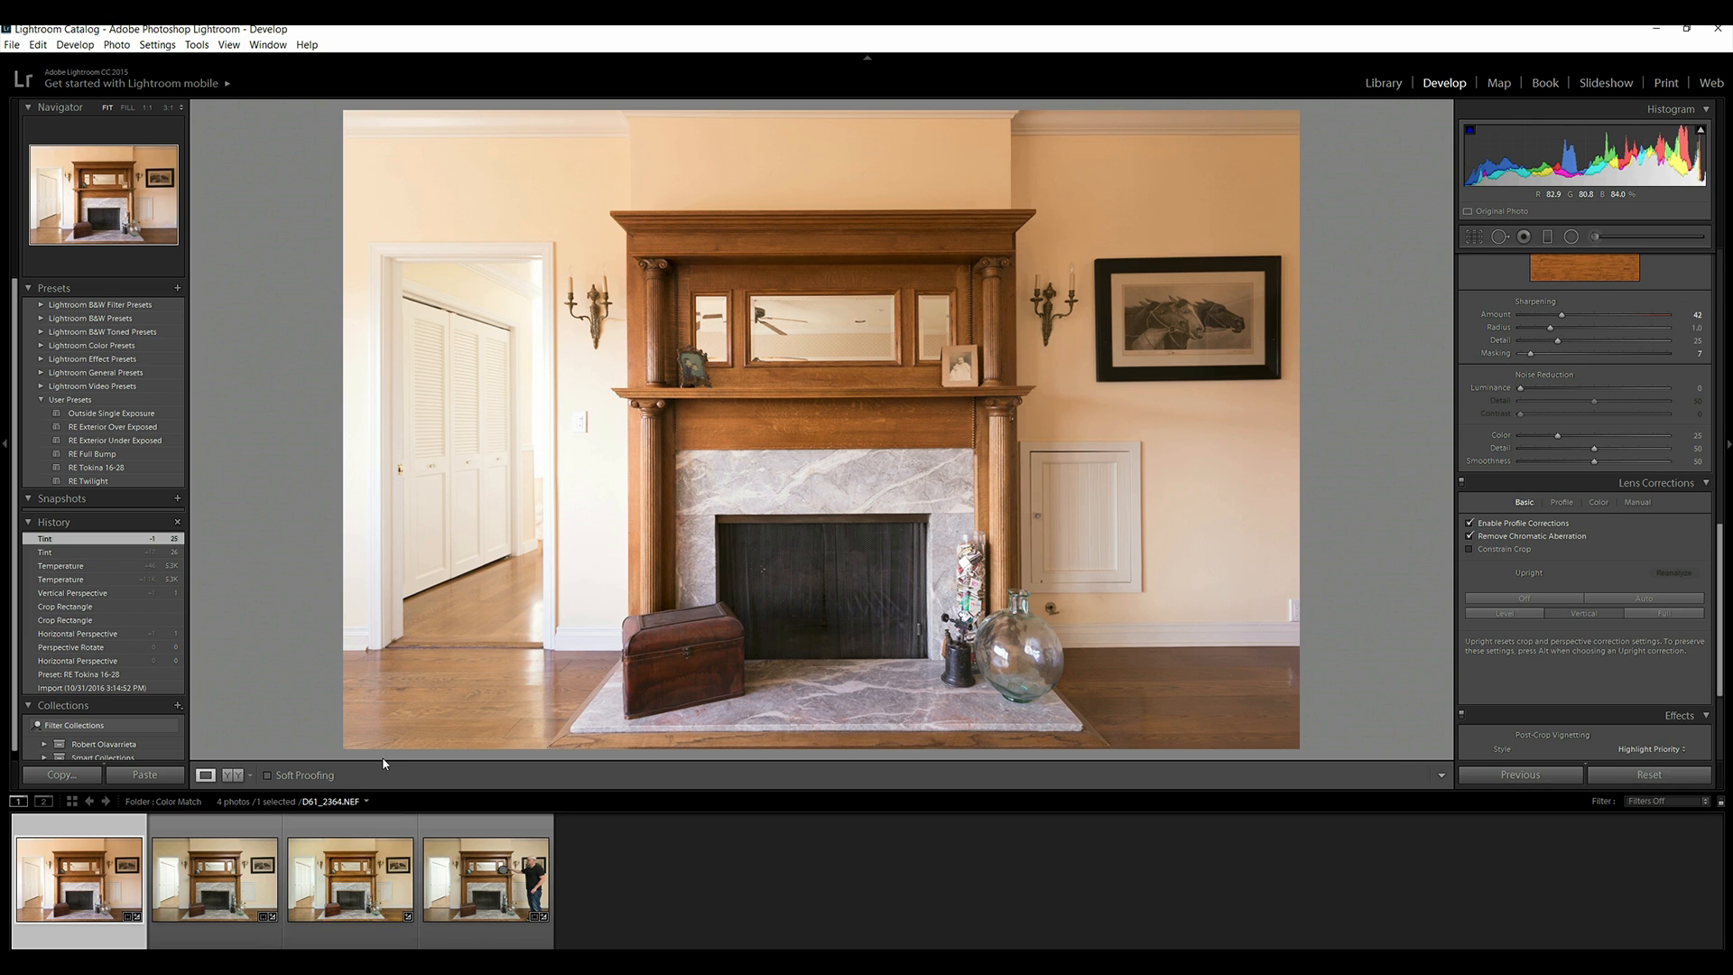
left_click(233, 885)
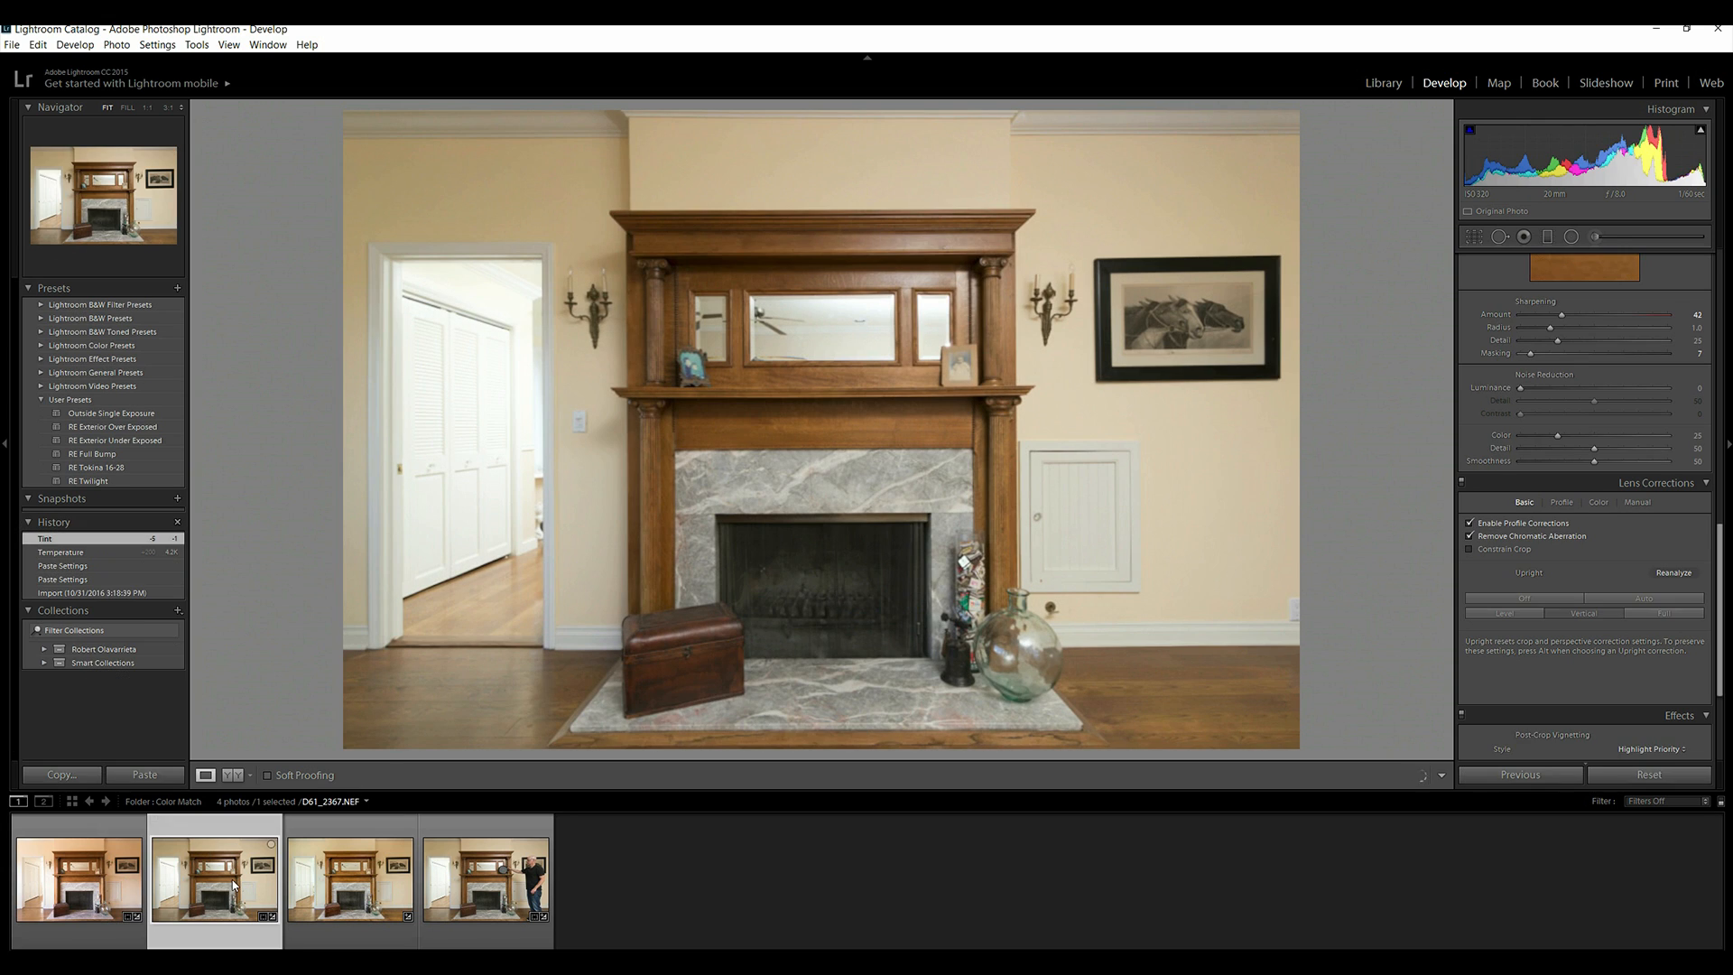
left_click(518, 879)
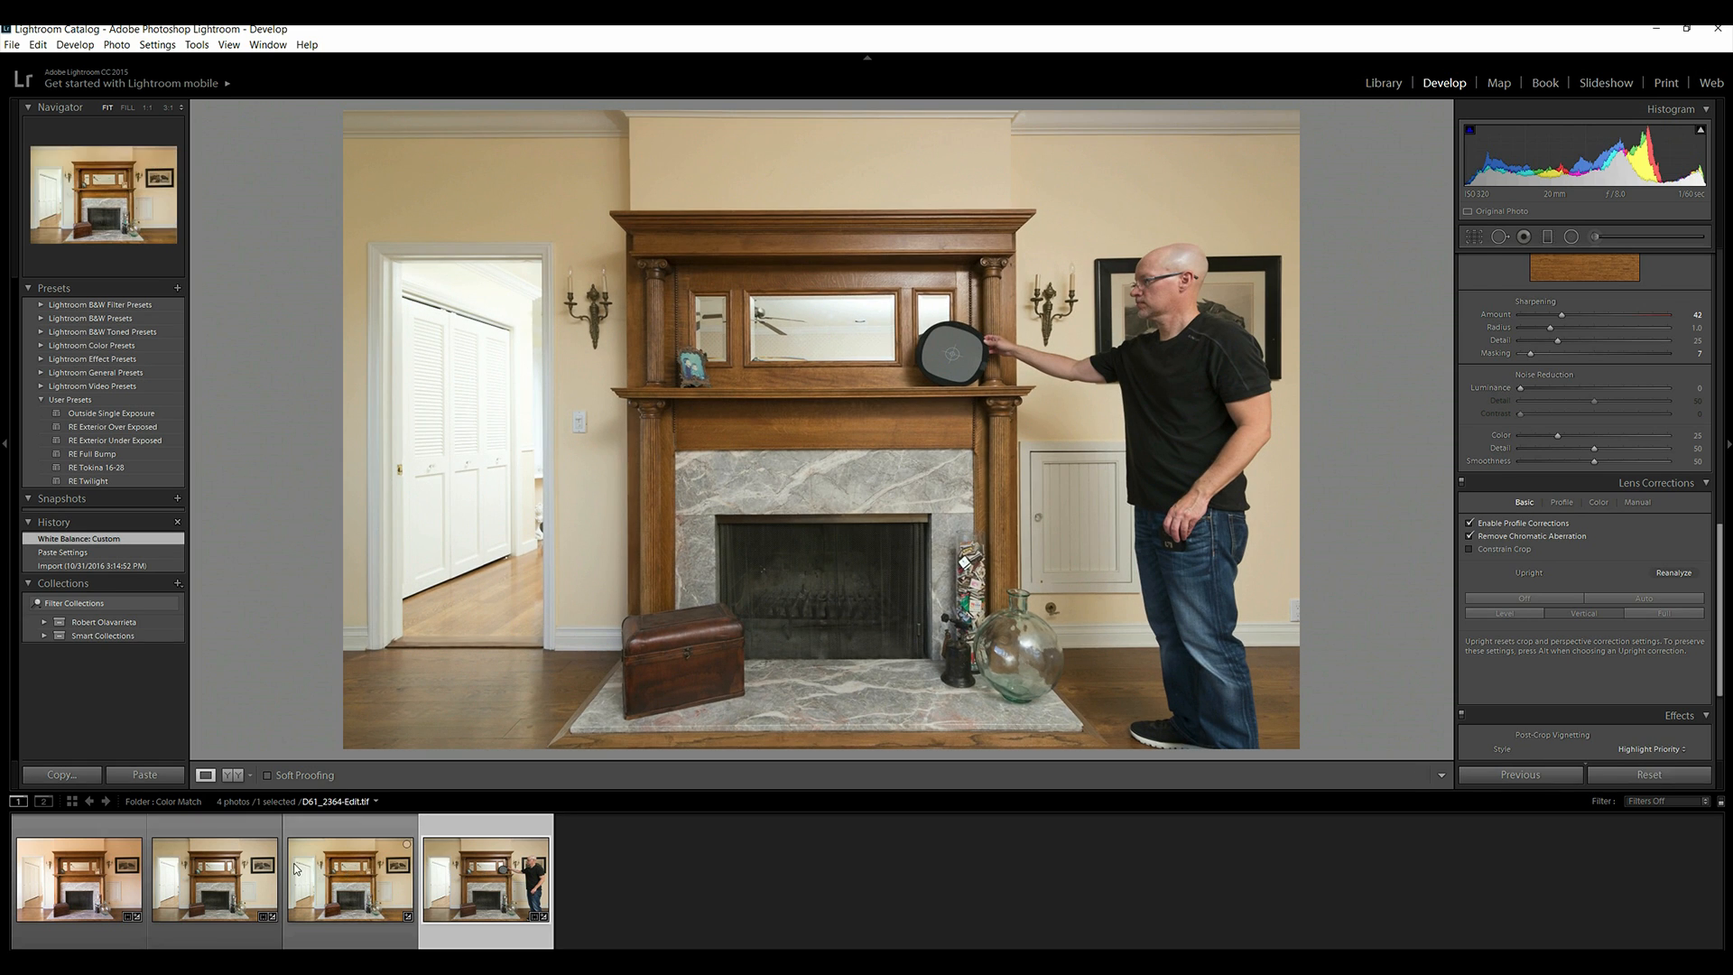
left_click(350, 889)
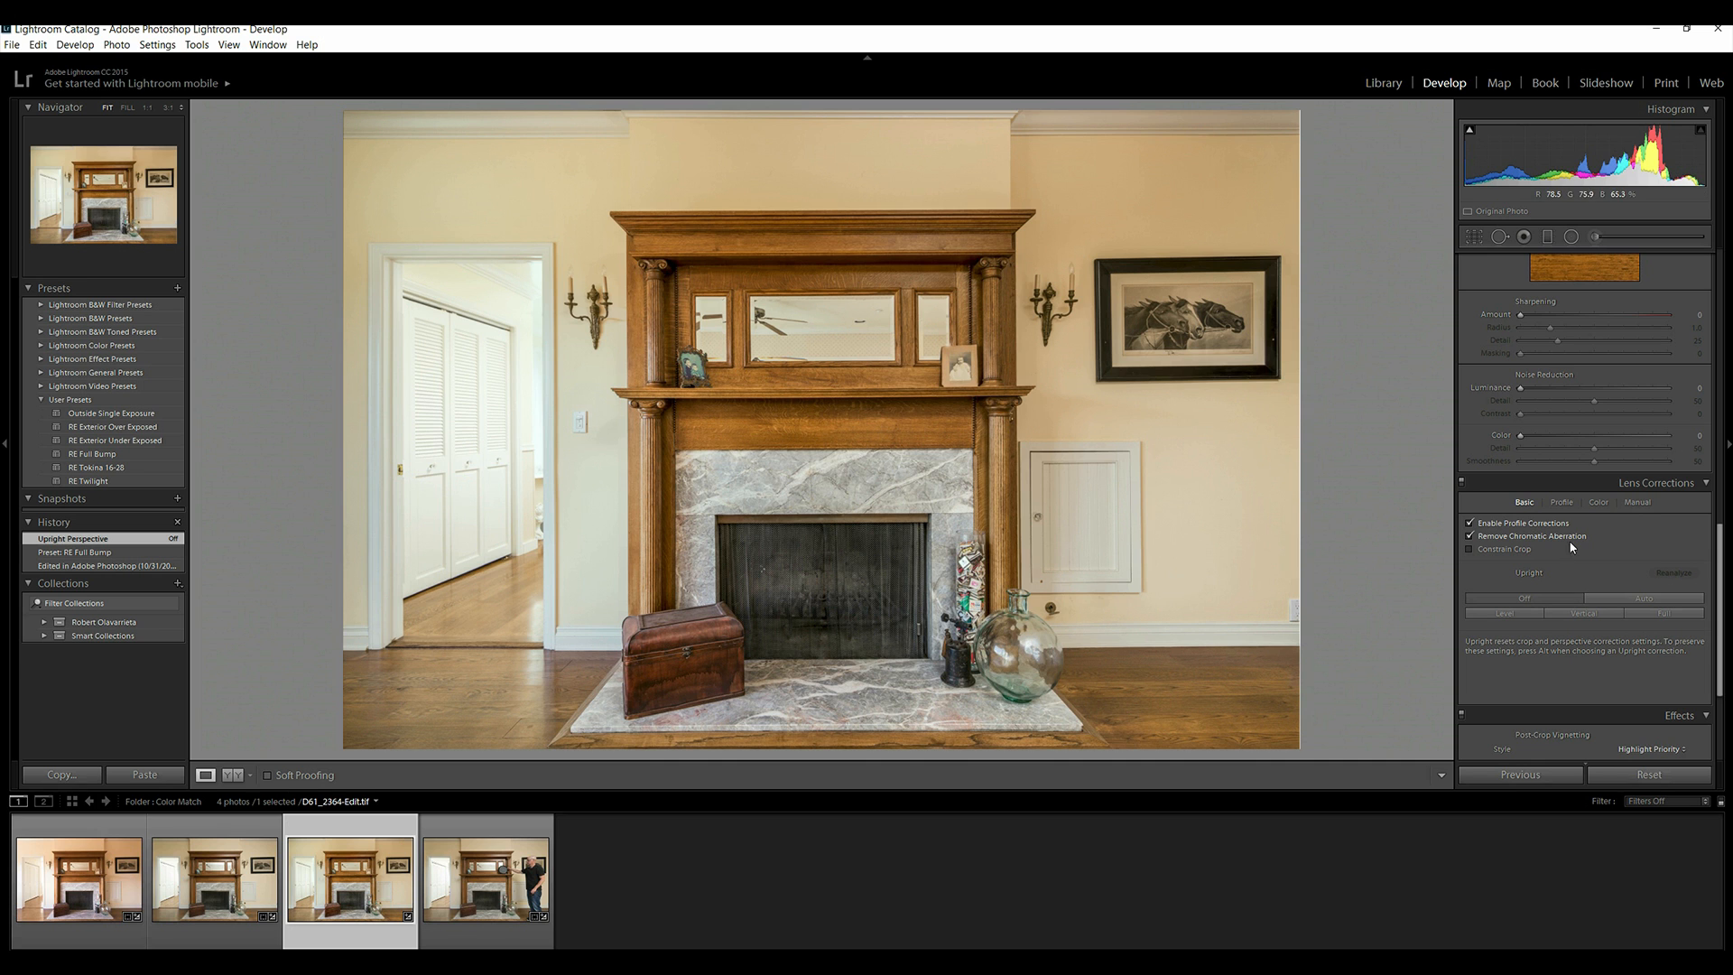
- Crop D61_2364-Edit.tif slightly at its upper-right and lower-left corners to trim the thin edge strips, and return to the Basic adjustments
left_click(1474, 237)
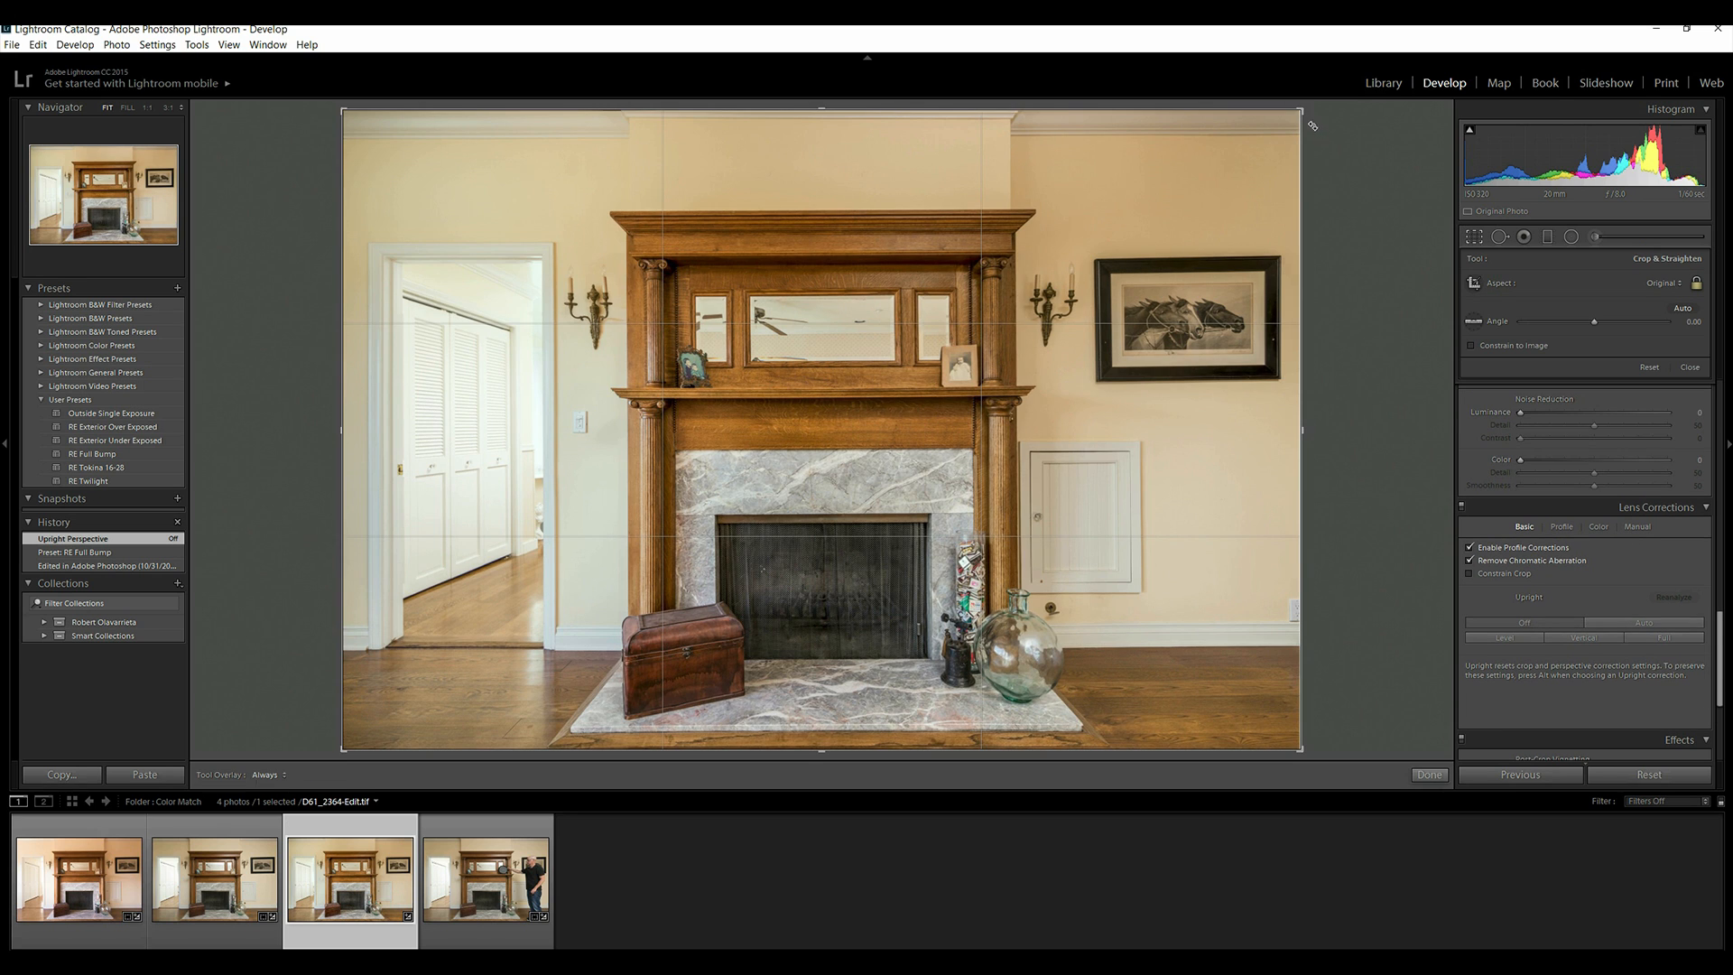
left_click_drag(1301, 110, 1297, 114)
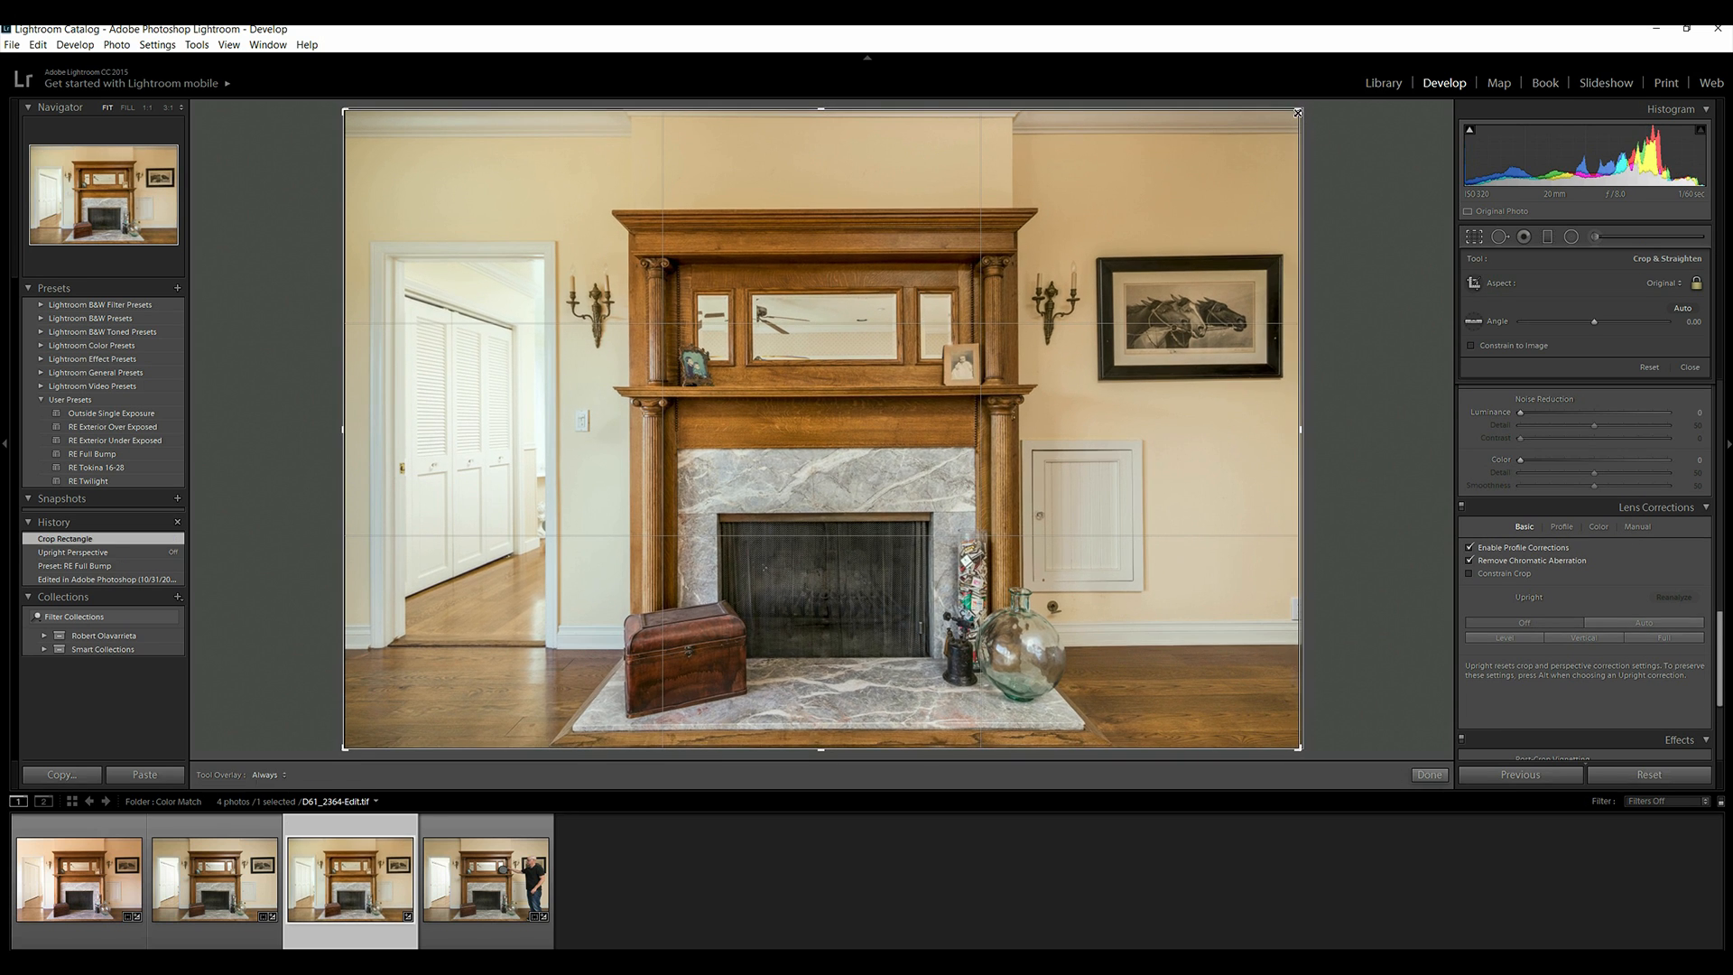
left_click_drag(338, 742, 342, 739)
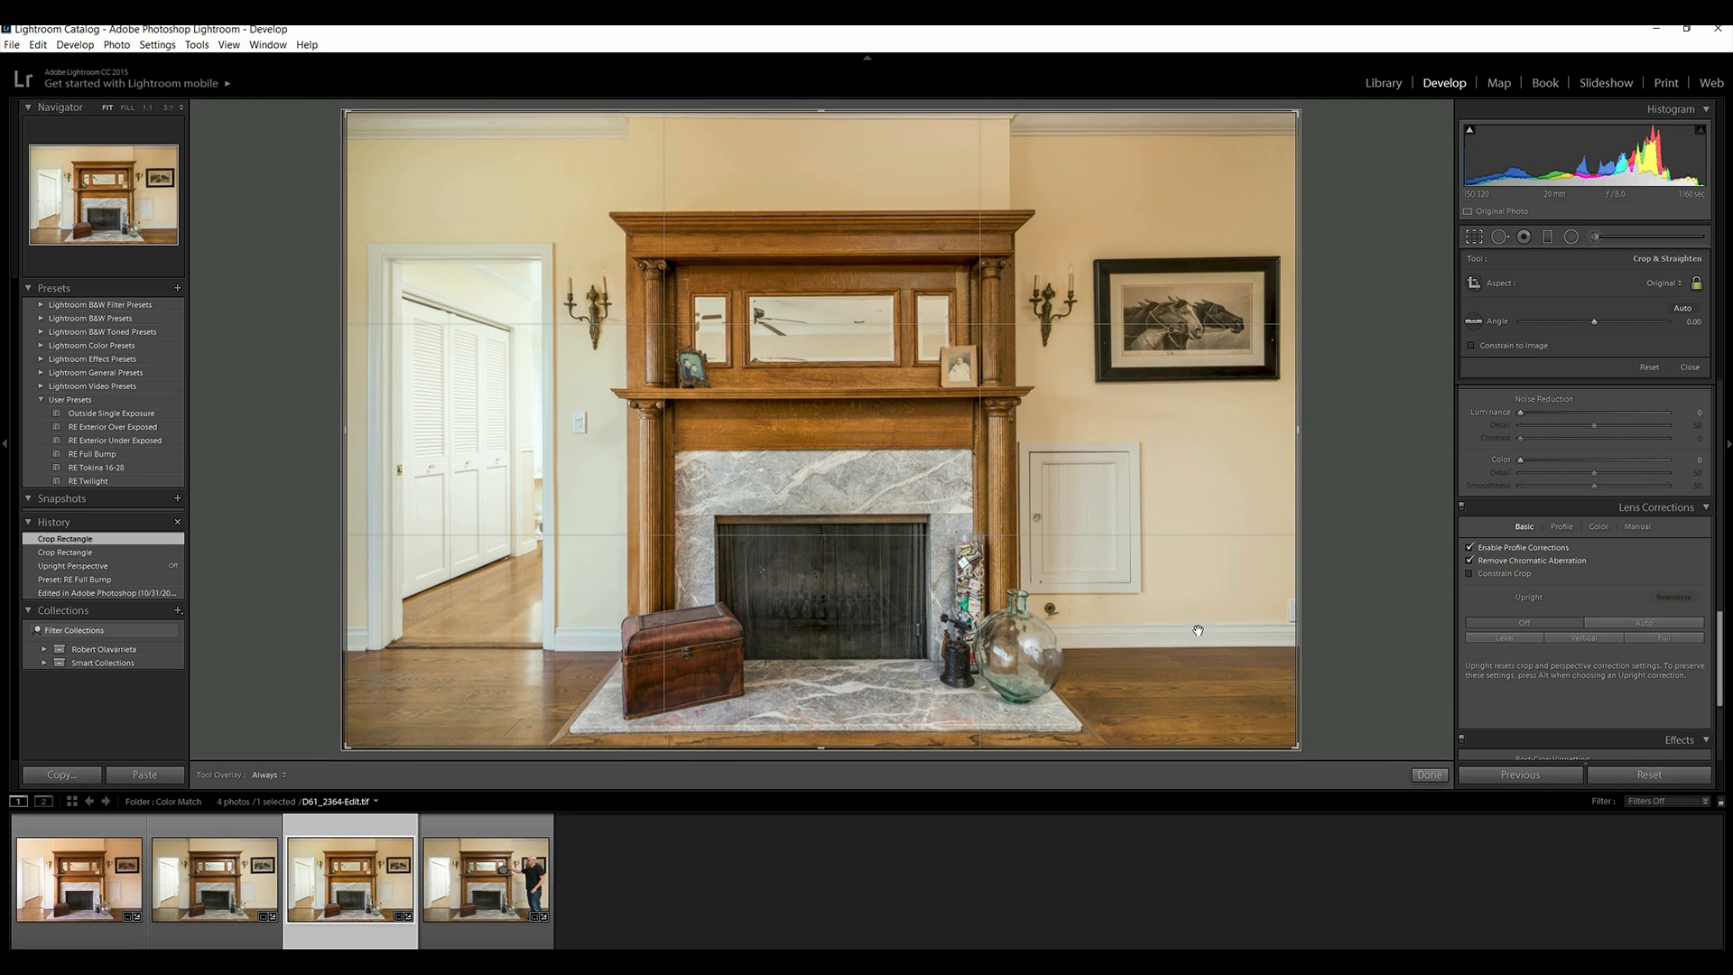
left_click(1430, 774)
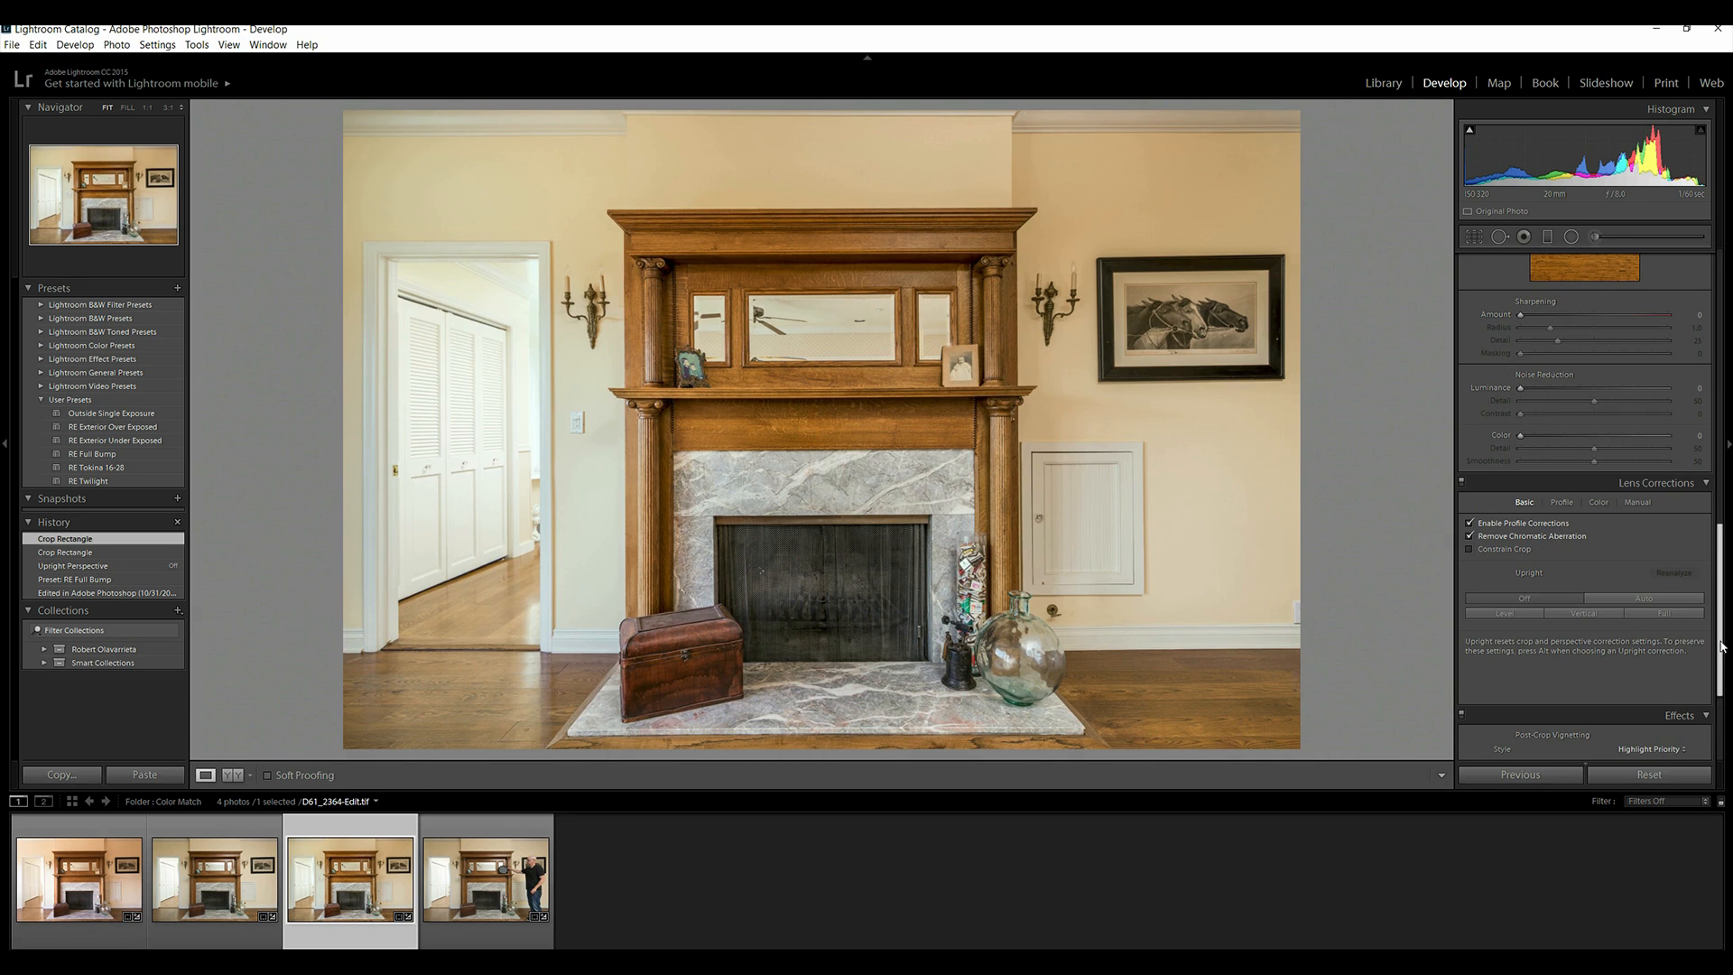
left_click_drag(1720, 647, 1716, 343)
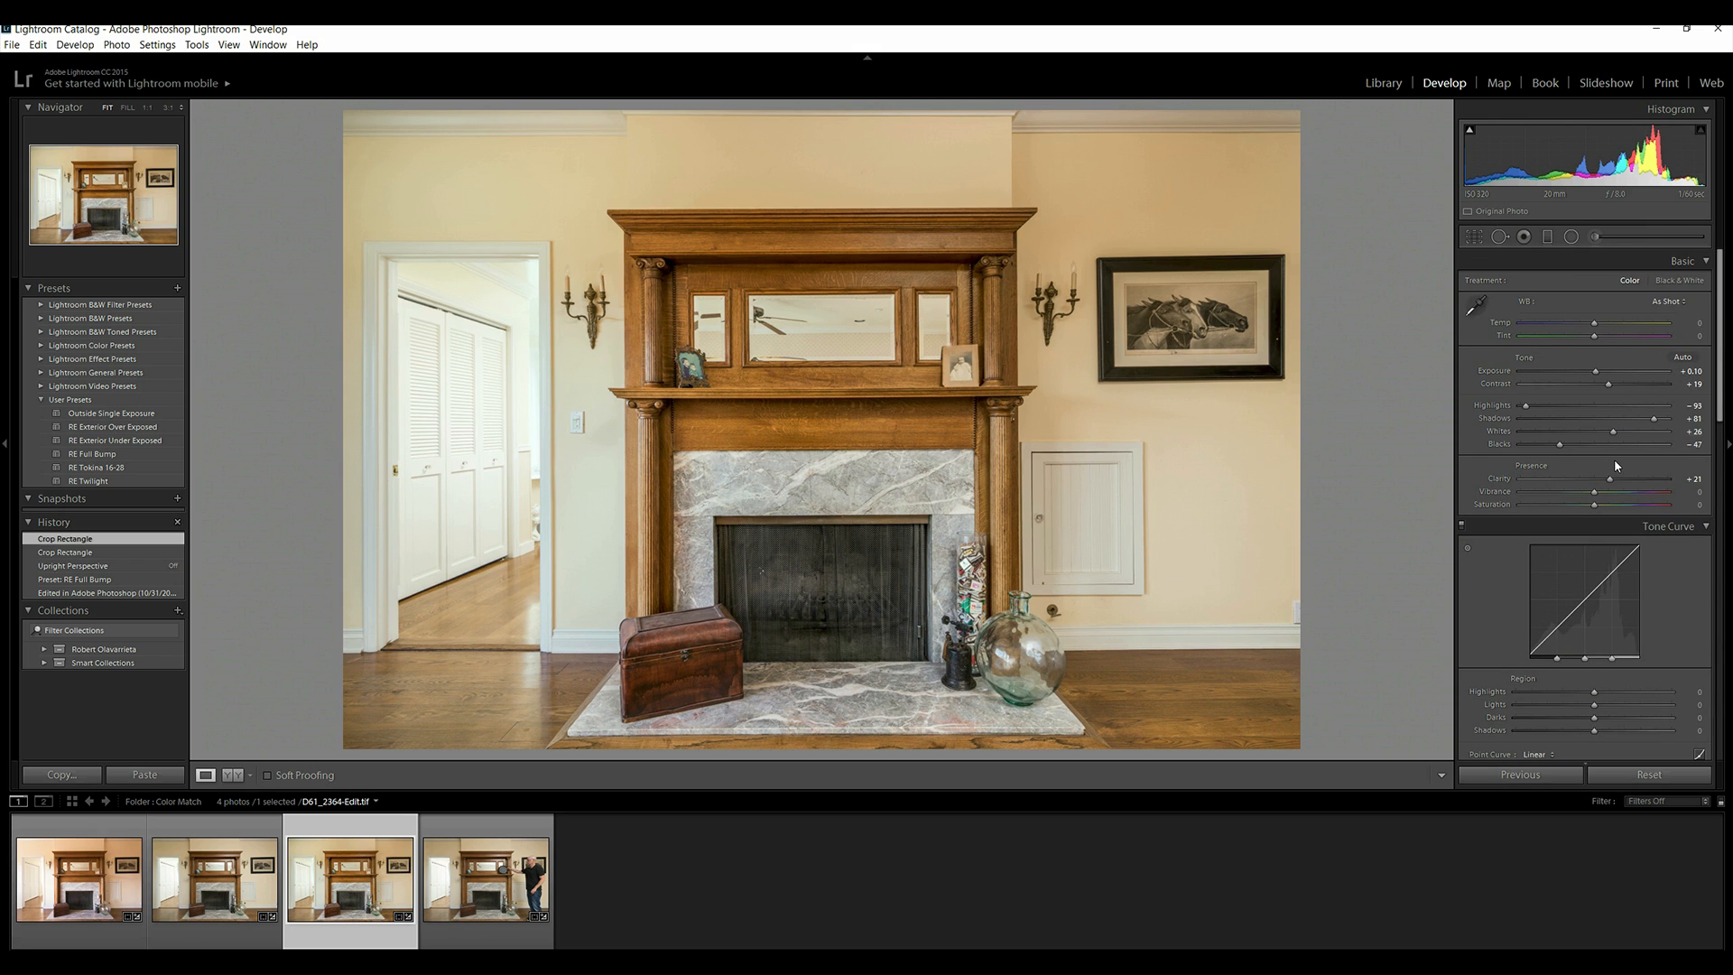
- Set the Whites of D61_2364-Edit.tif to +43 and the Blacks to -61
left_click_drag(1613, 434, 1627, 435)
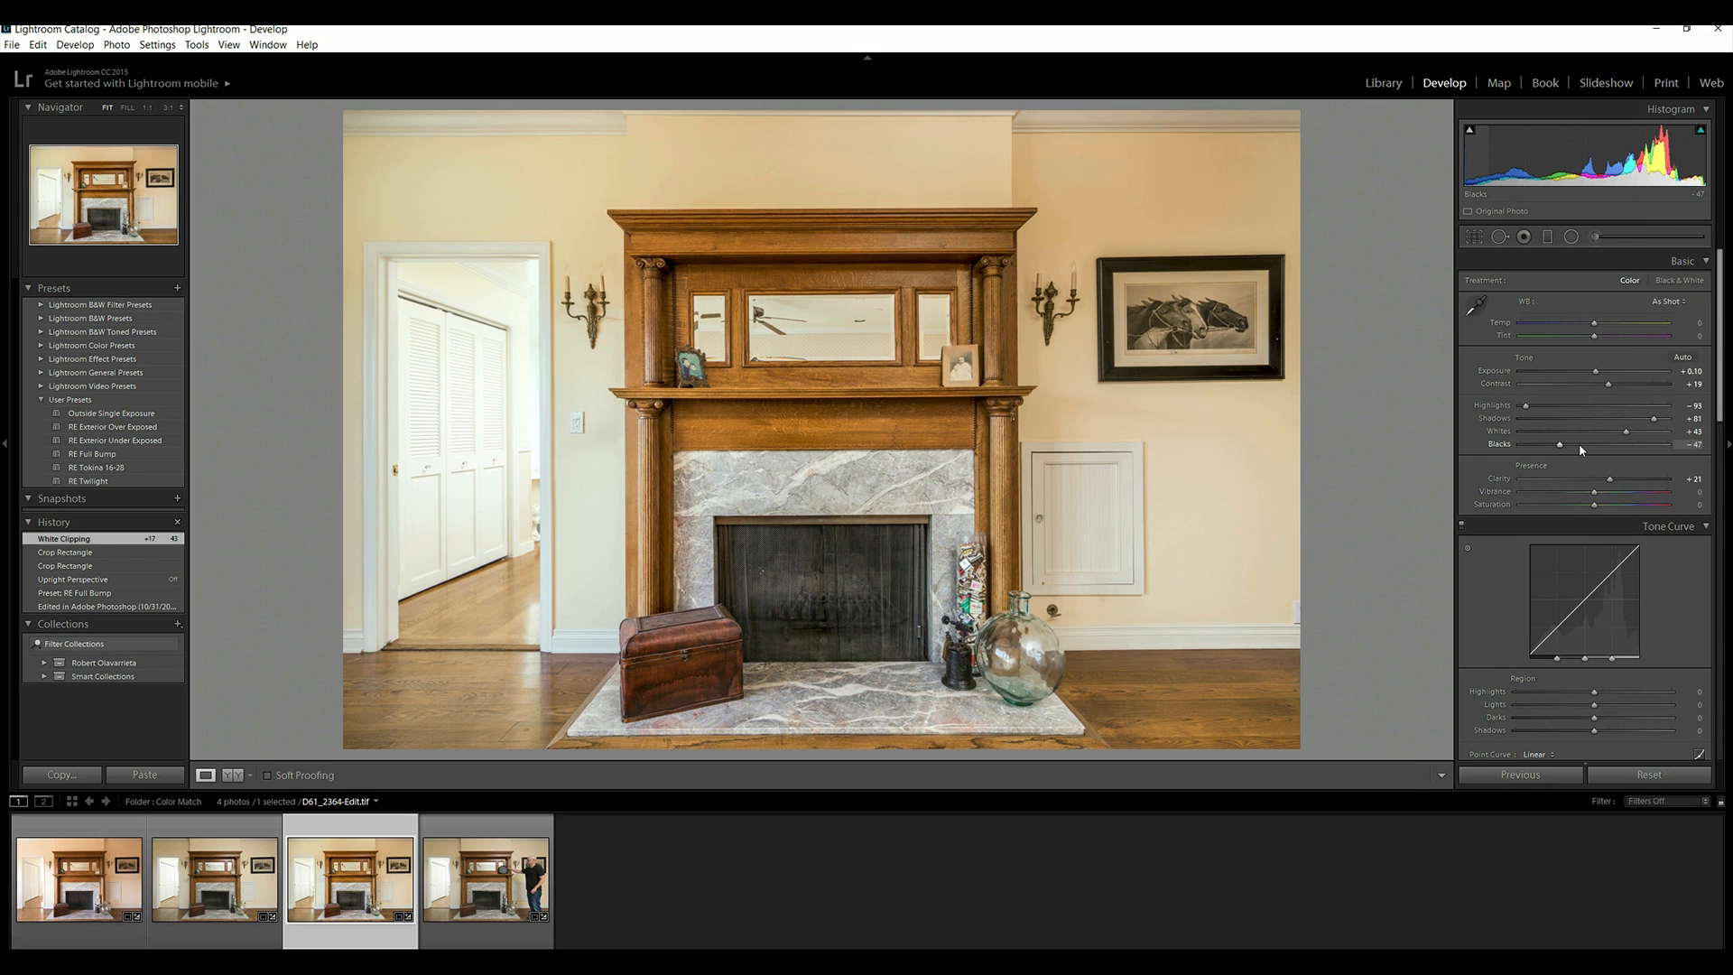
left_click(1552, 446)
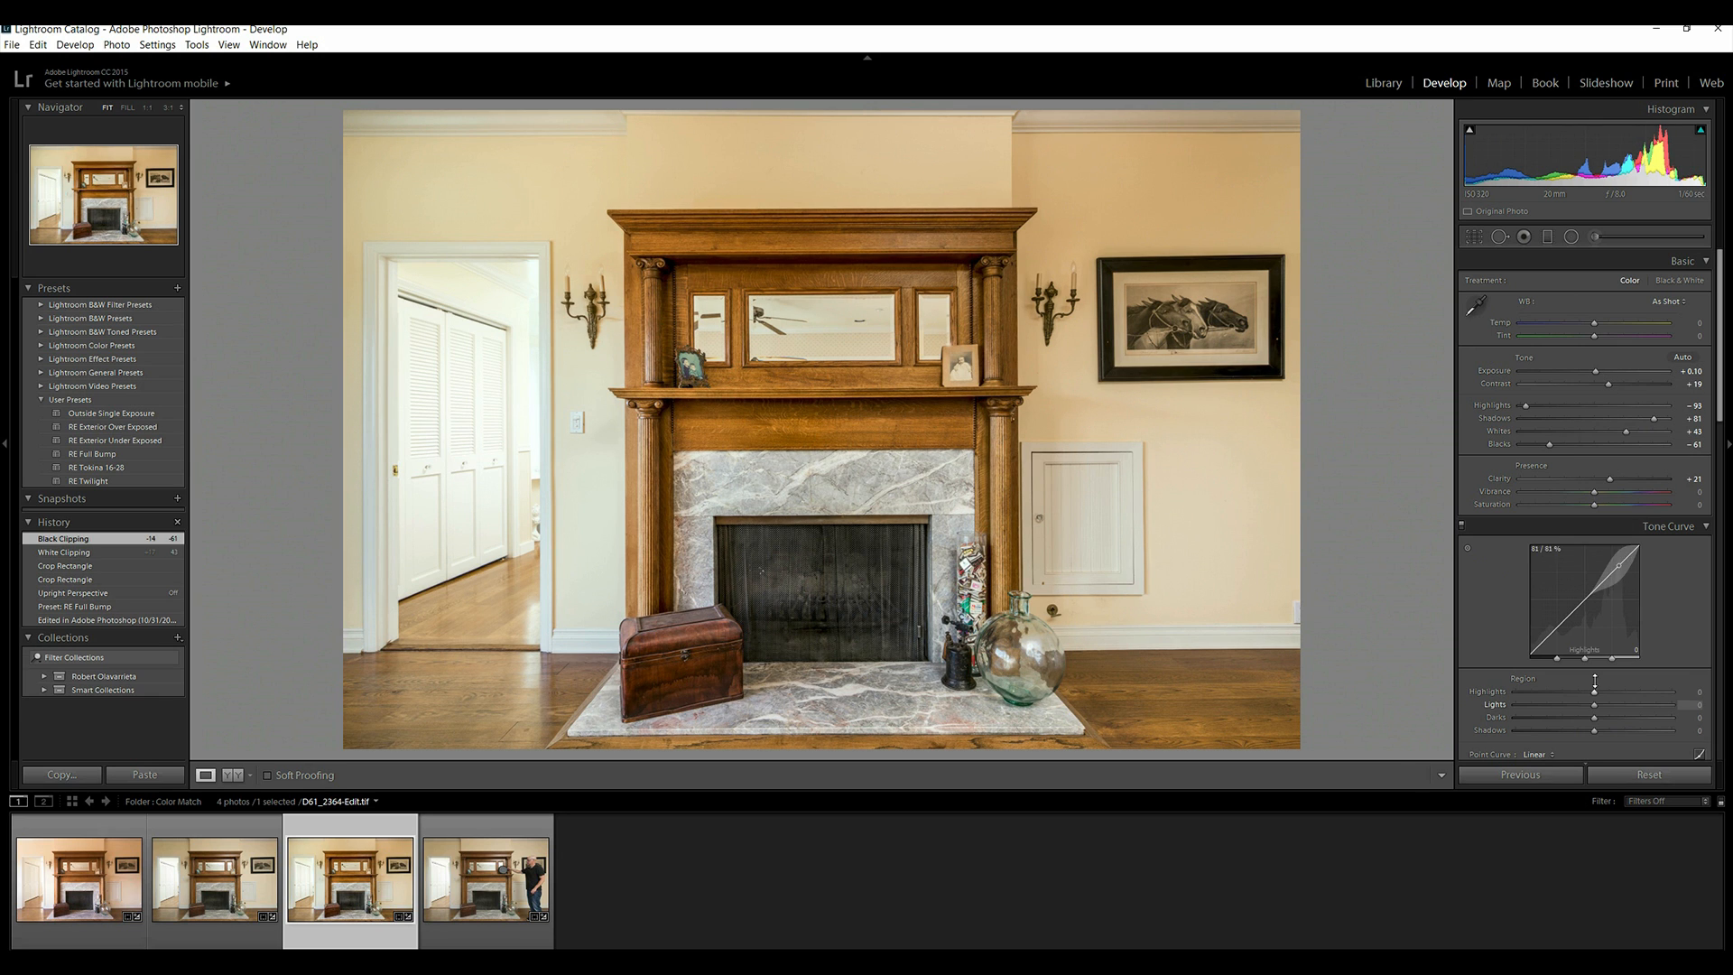
- Brighten the Lights region of the photo's tone curve to +5
left_click(1603, 708)
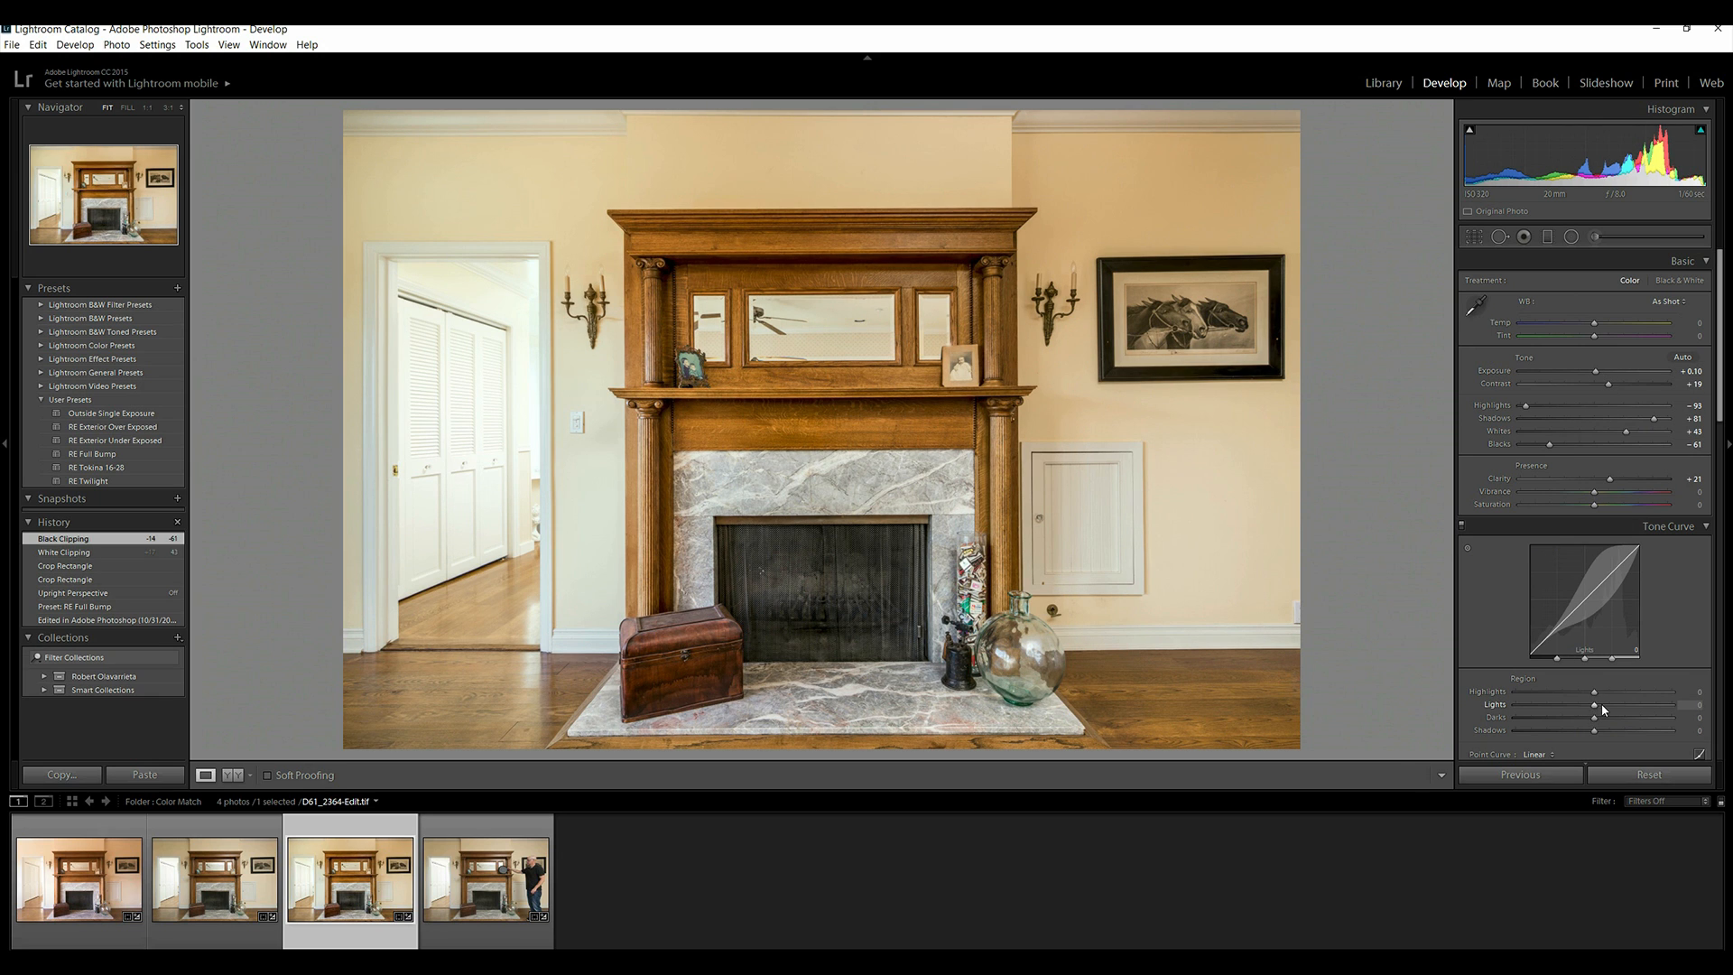
left_click_drag(1603, 710, 1599, 710)
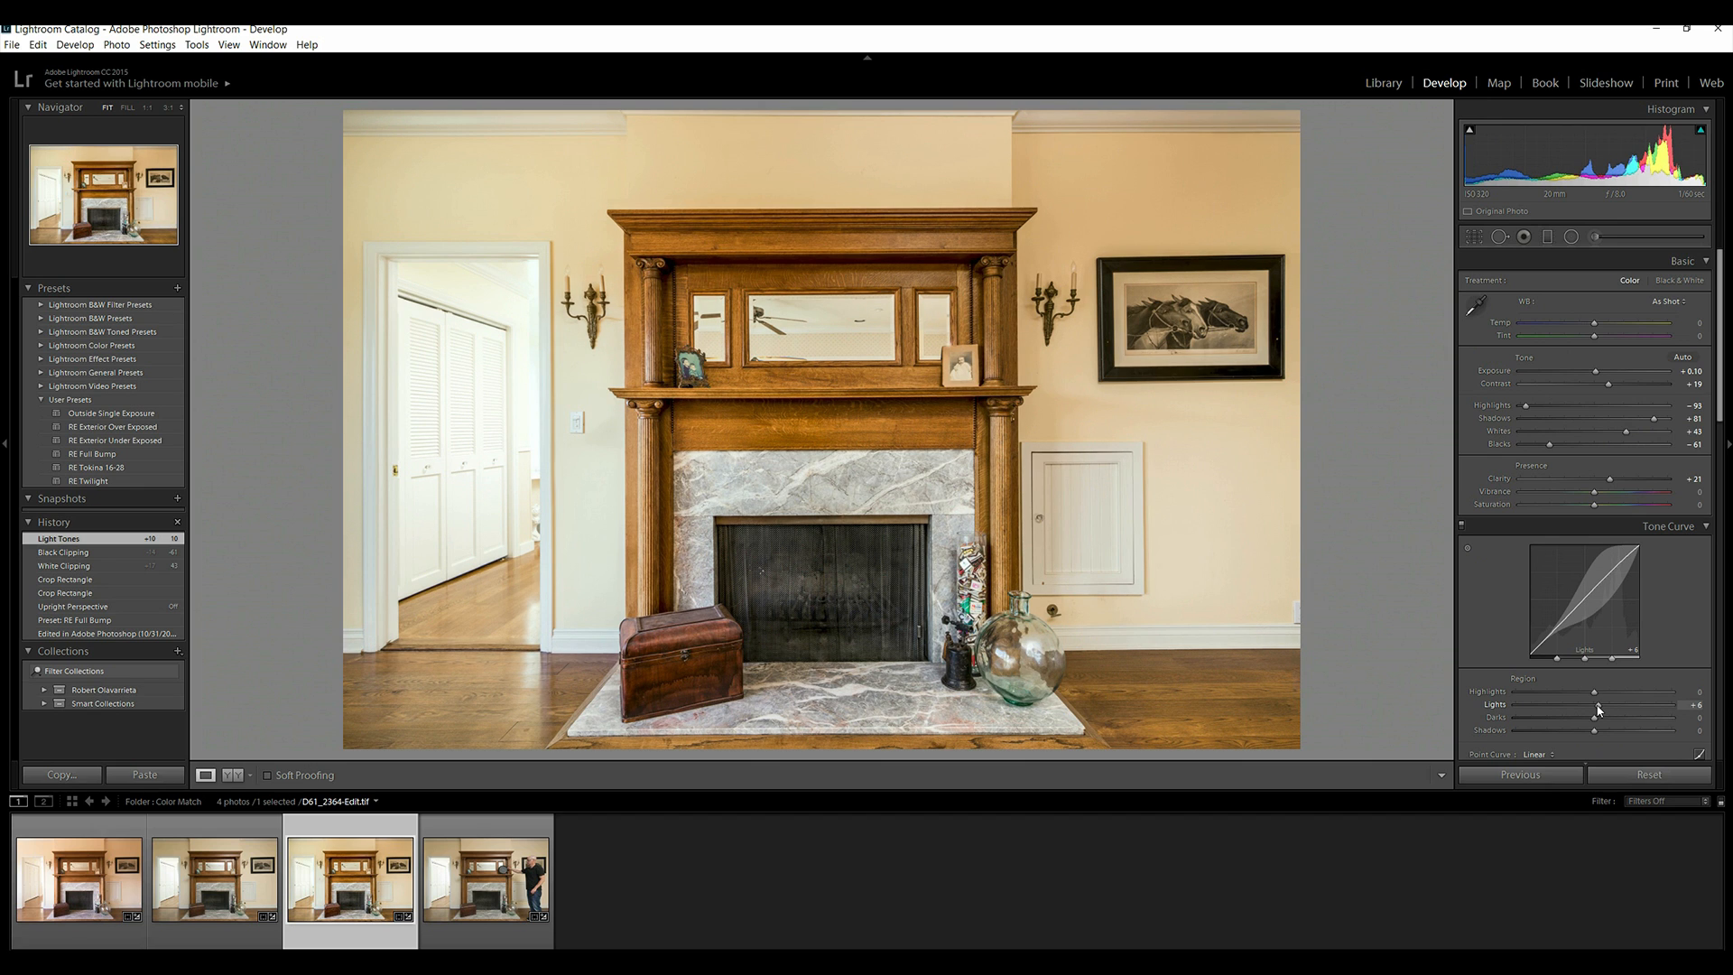
left_click_drag(1599, 709, 1597, 710)
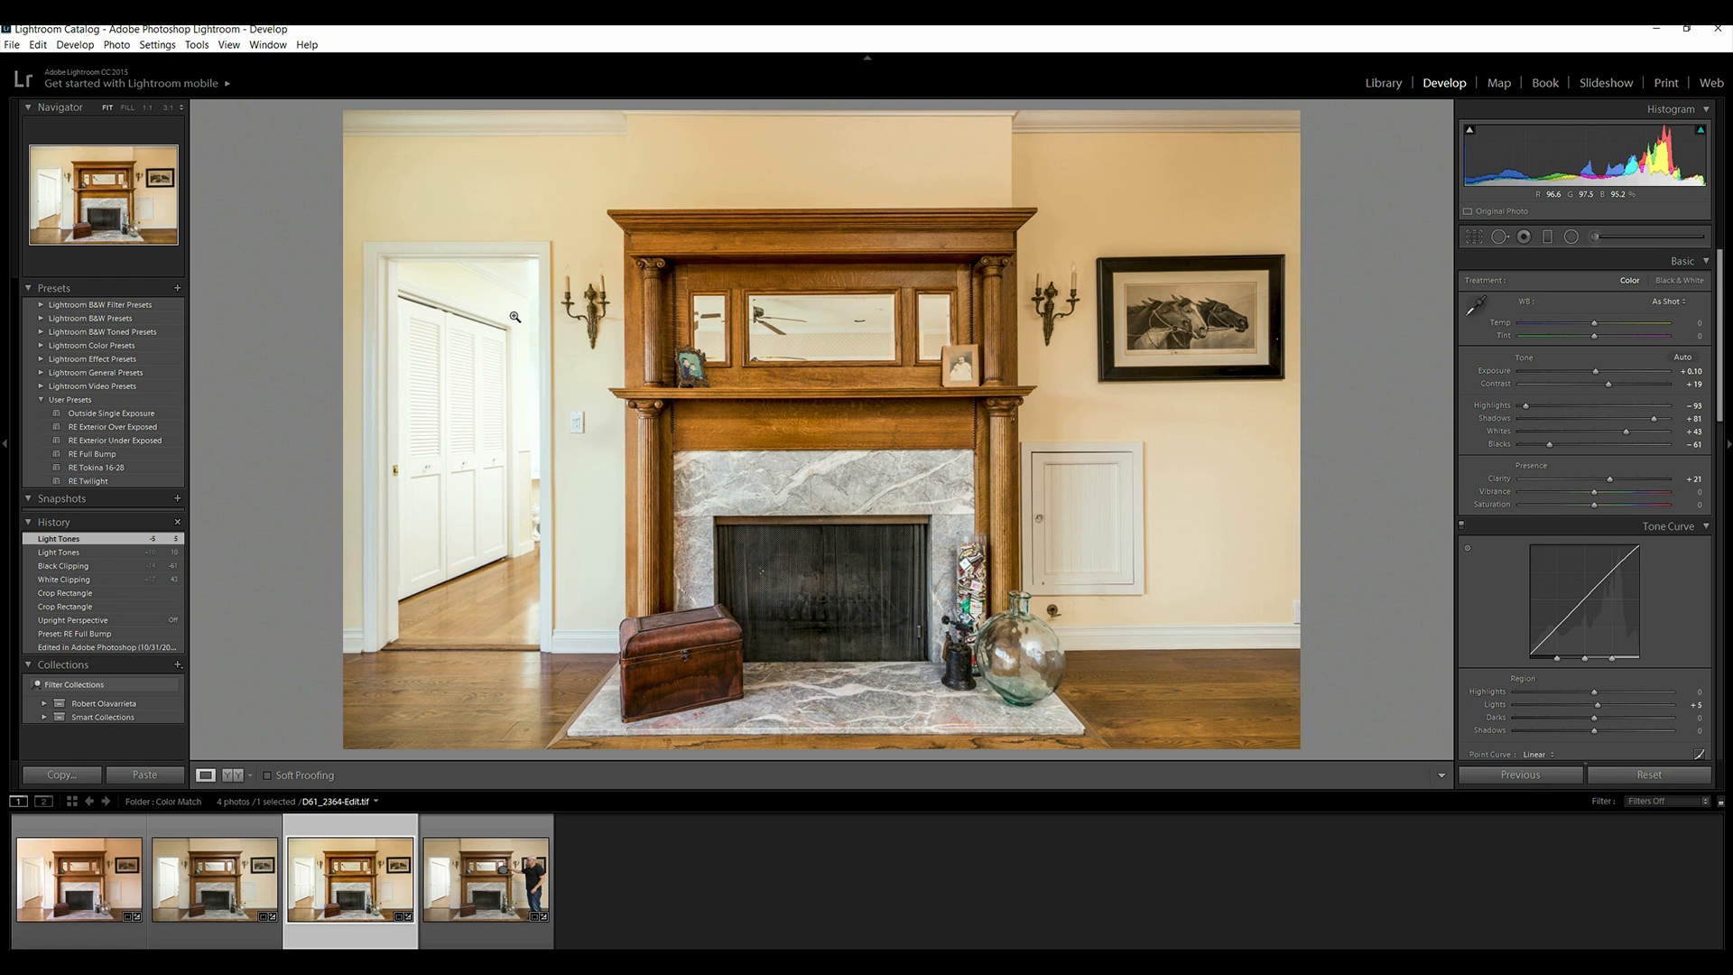
- Export D61_2364-Edit as a quality 100 sRGB JPEG to the exported subfolder beside the original, and view the finished photo full screen
key("alt+f")
key("e")
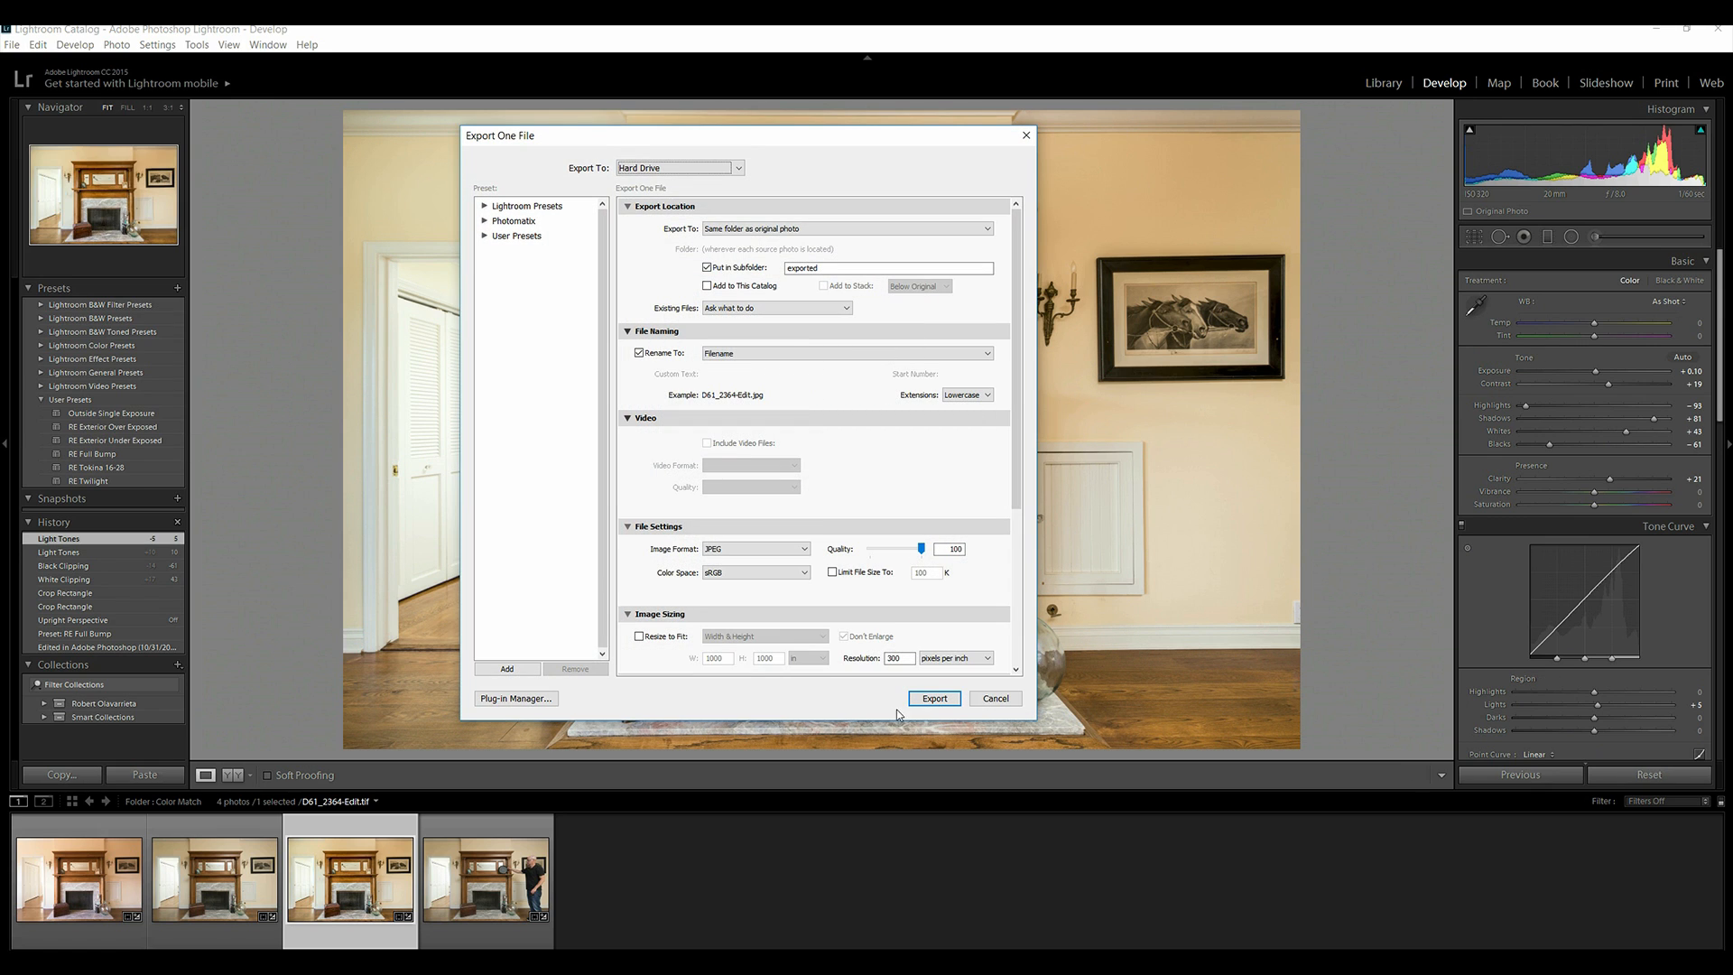
left_click(935, 698)
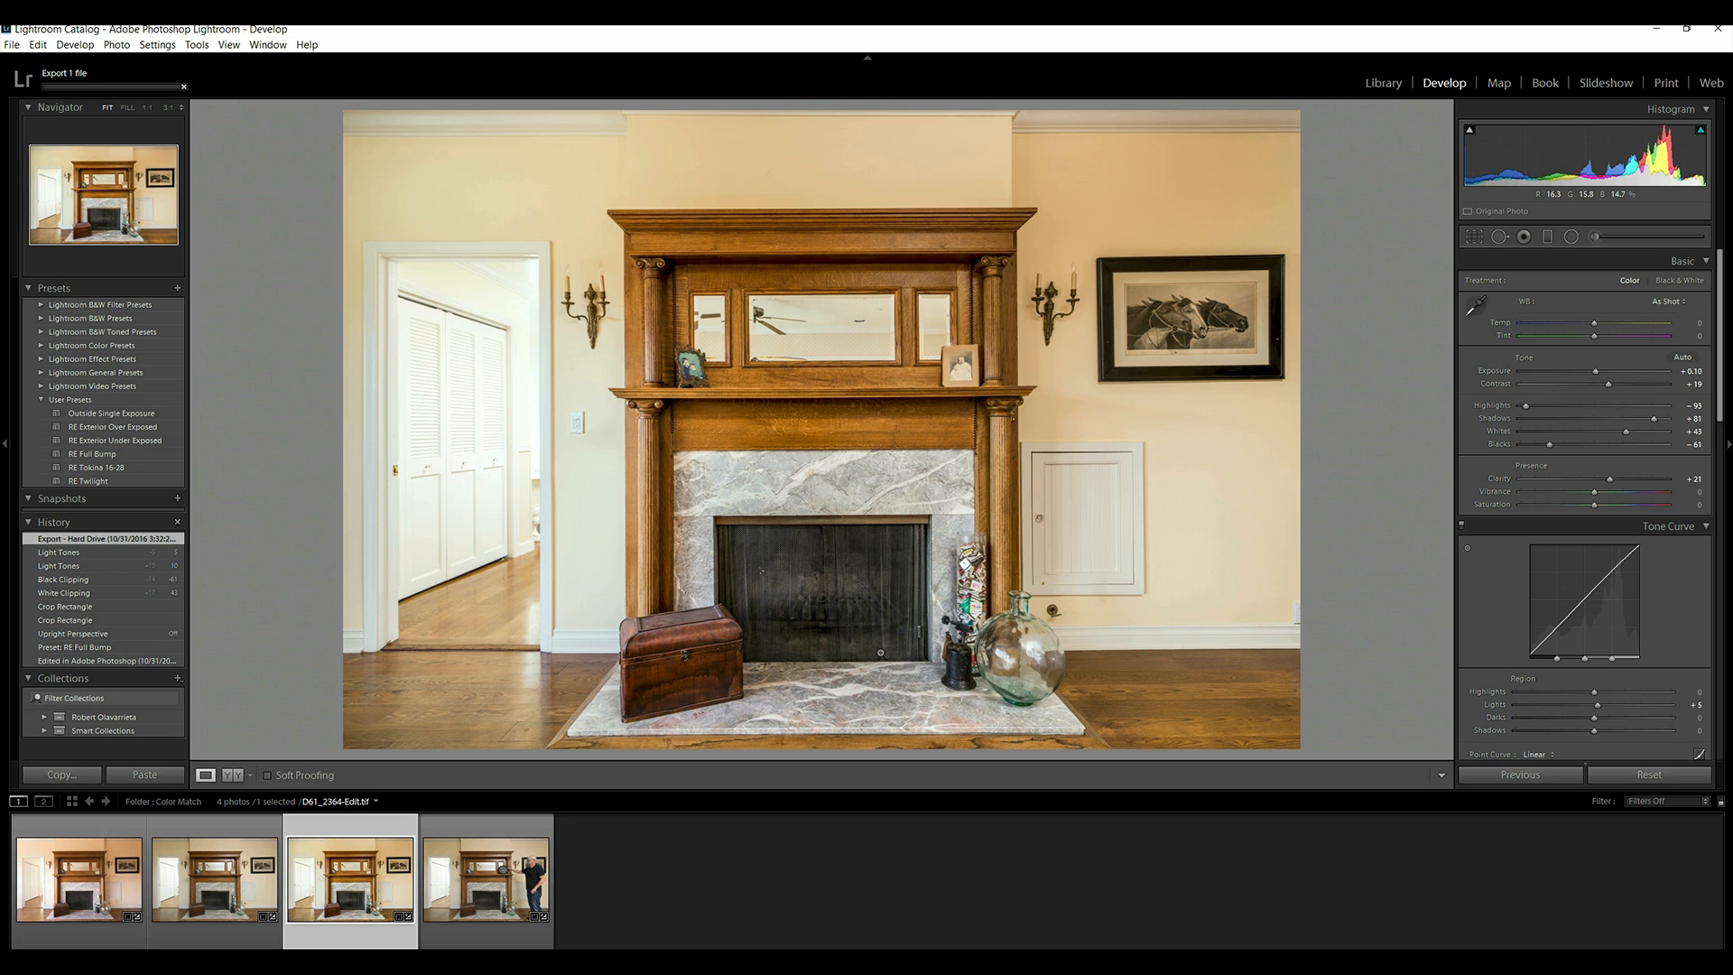
key("f")
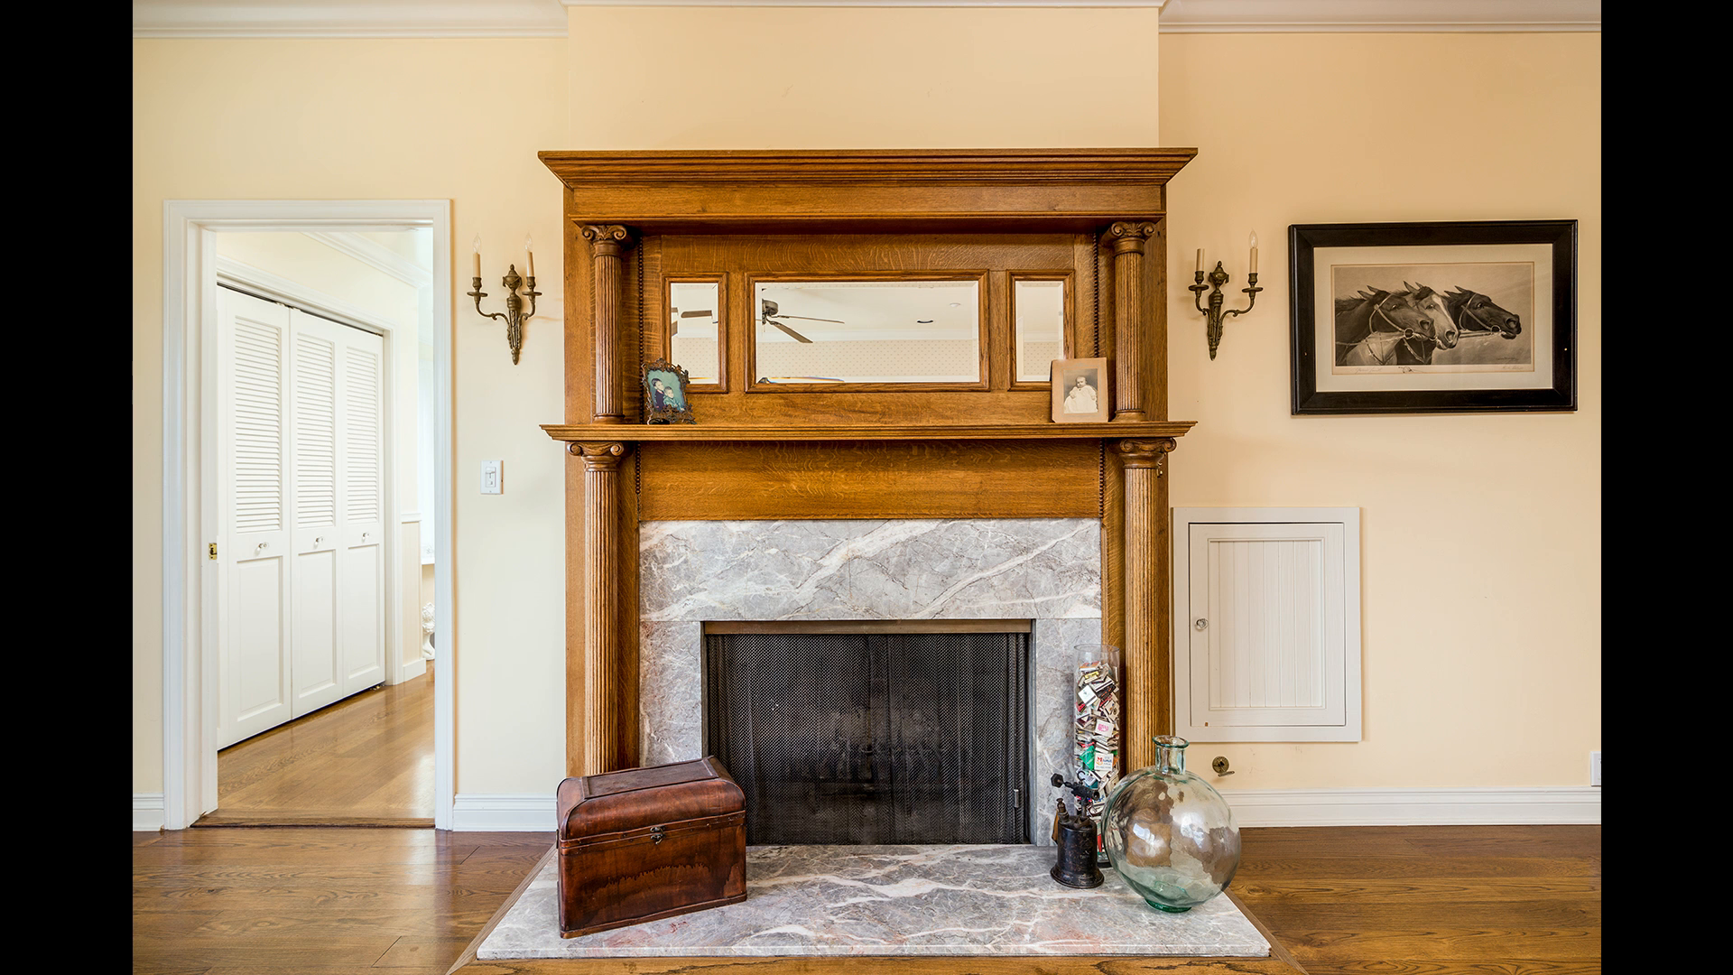